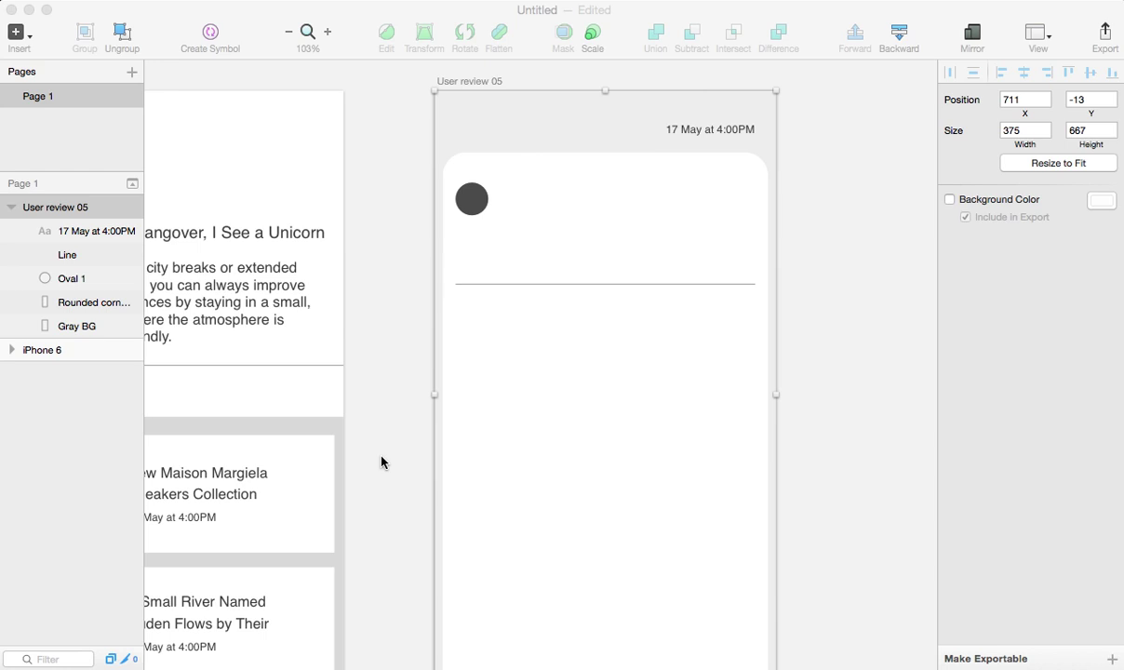
# Switch to Chrome and examine the comment list layout in the 05-User Review reference design, then return to Sketch
pyautogui.click(380, 461)
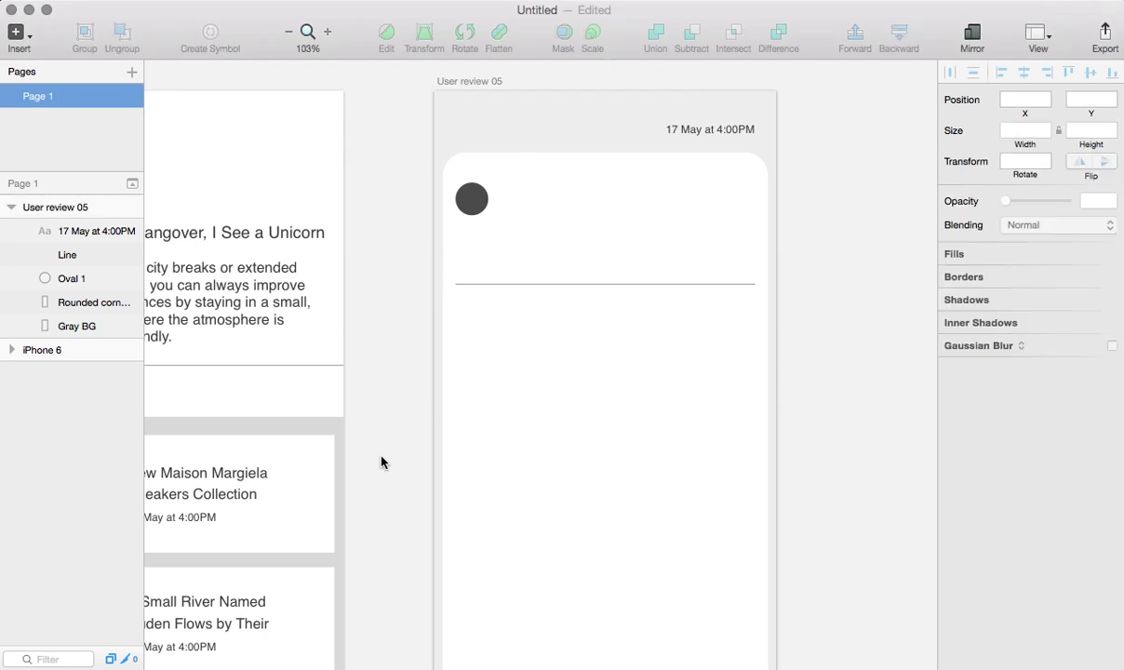
pyautogui.press('super+Tab')
pyautogui.press('super+Tab')
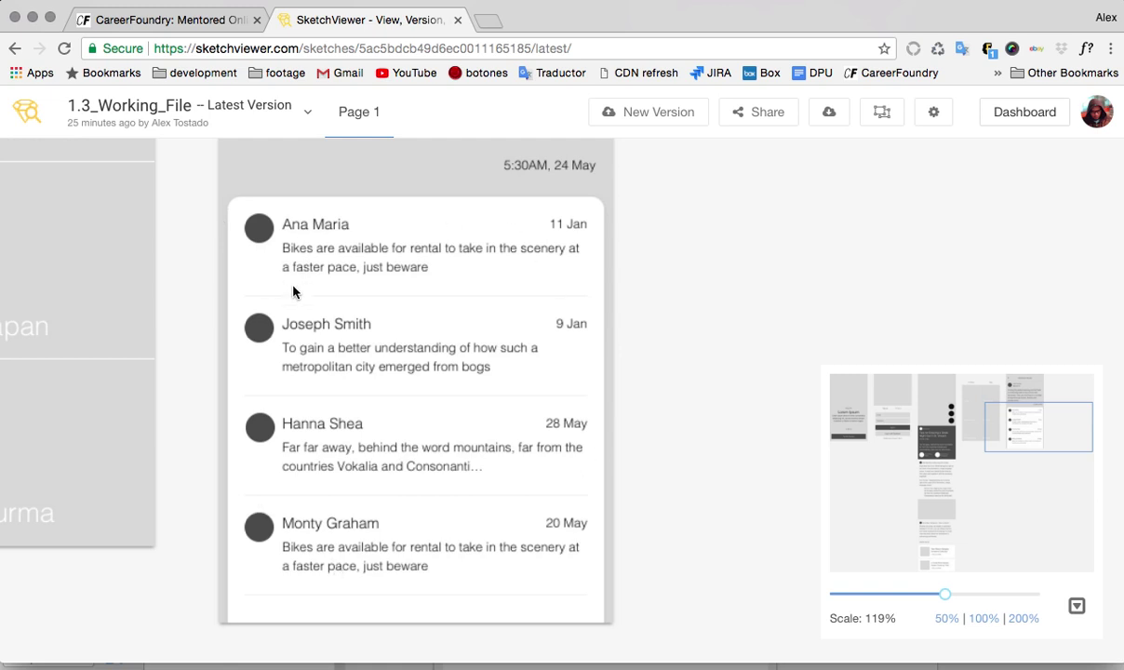
pyautogui.scroll(5, 293, 292)
pyautogui.scroll(-1, 293, 292)
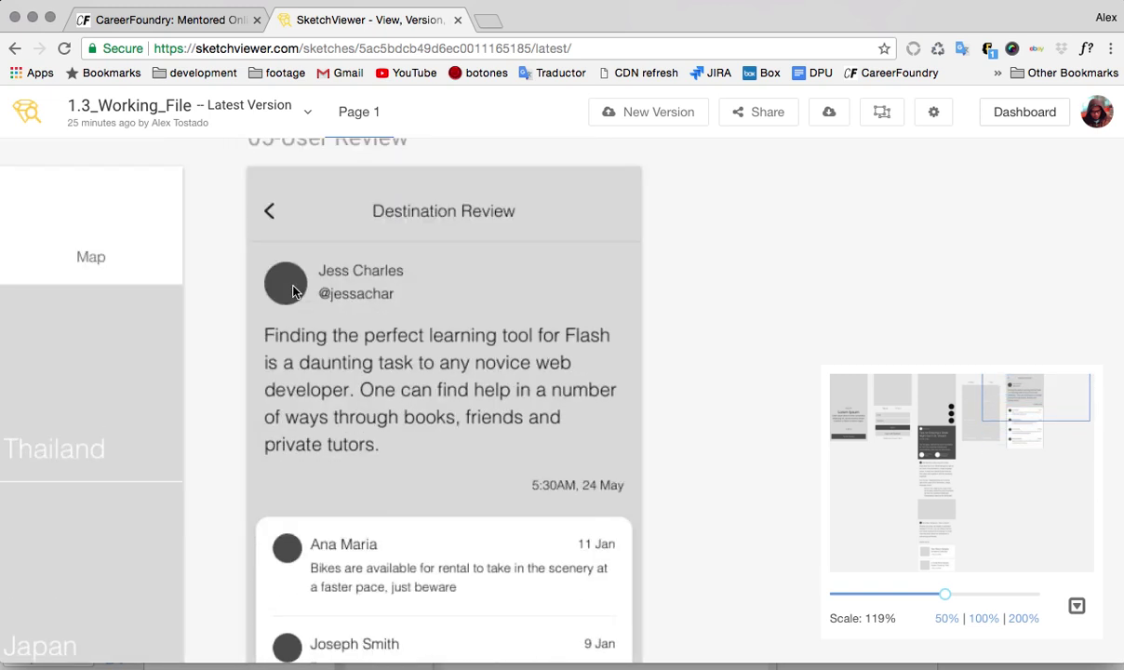
pyautogui.scroll(-5, 293, 292)
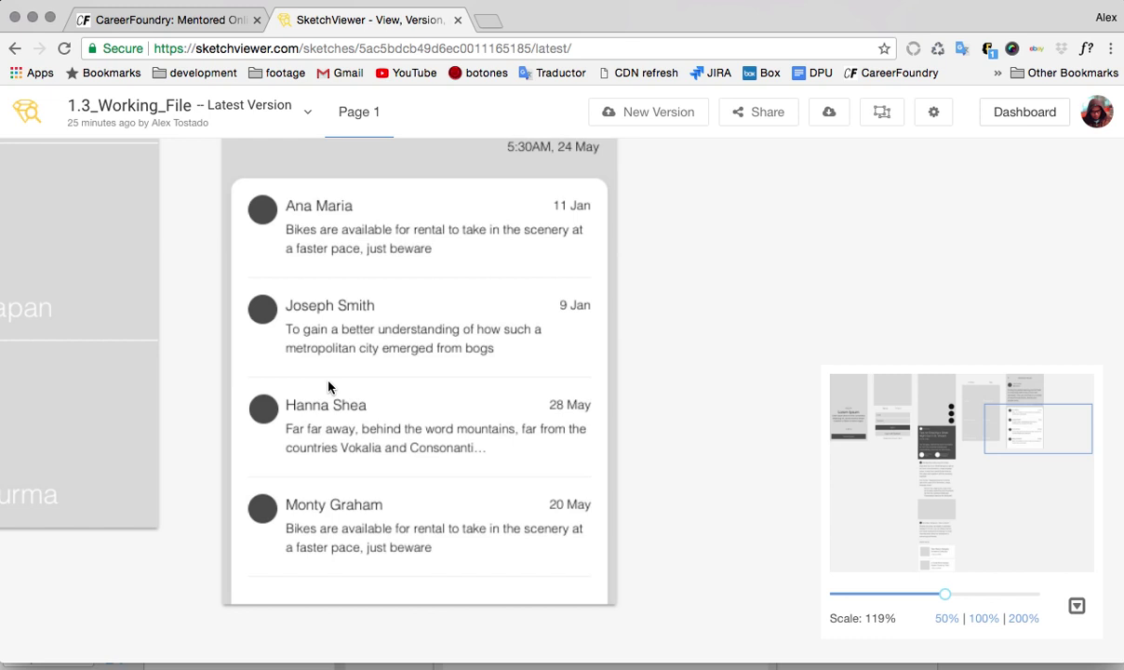
pyautogui.scroll(1, 327, 387)
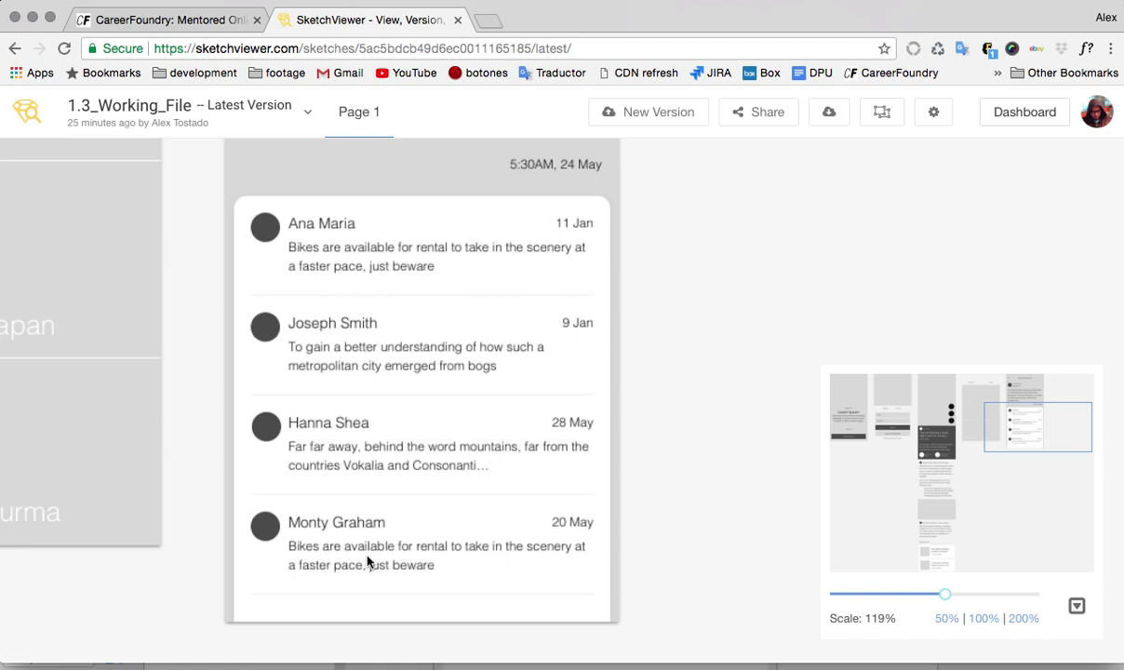
pyautogui.press('super+Tab')
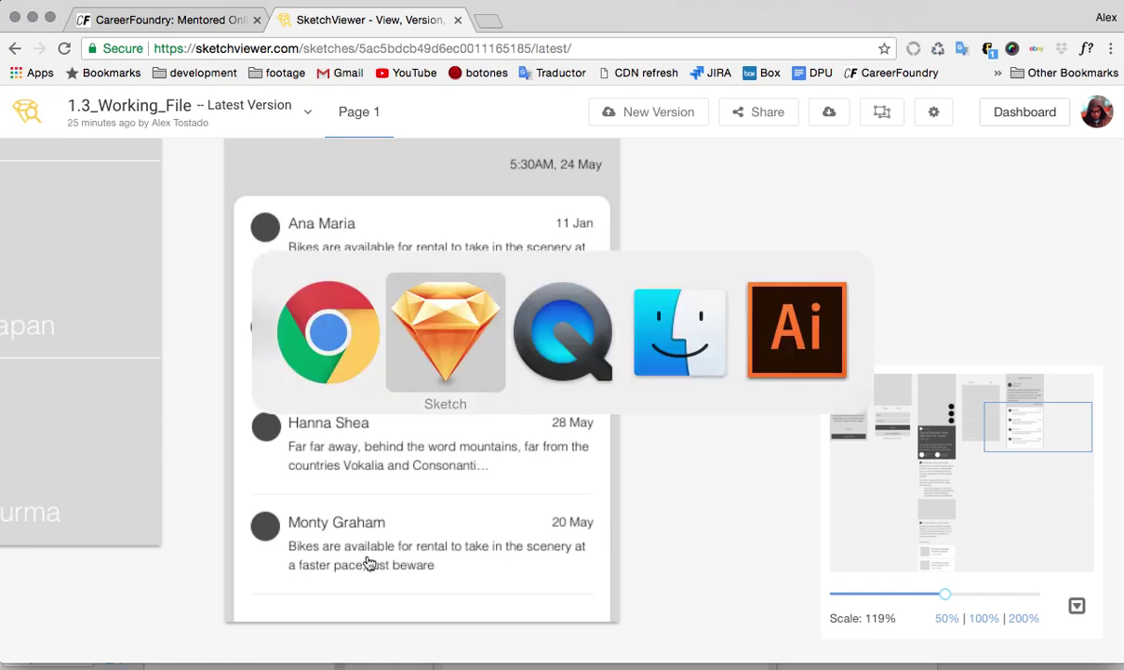
pyautogui.click(434, 358)
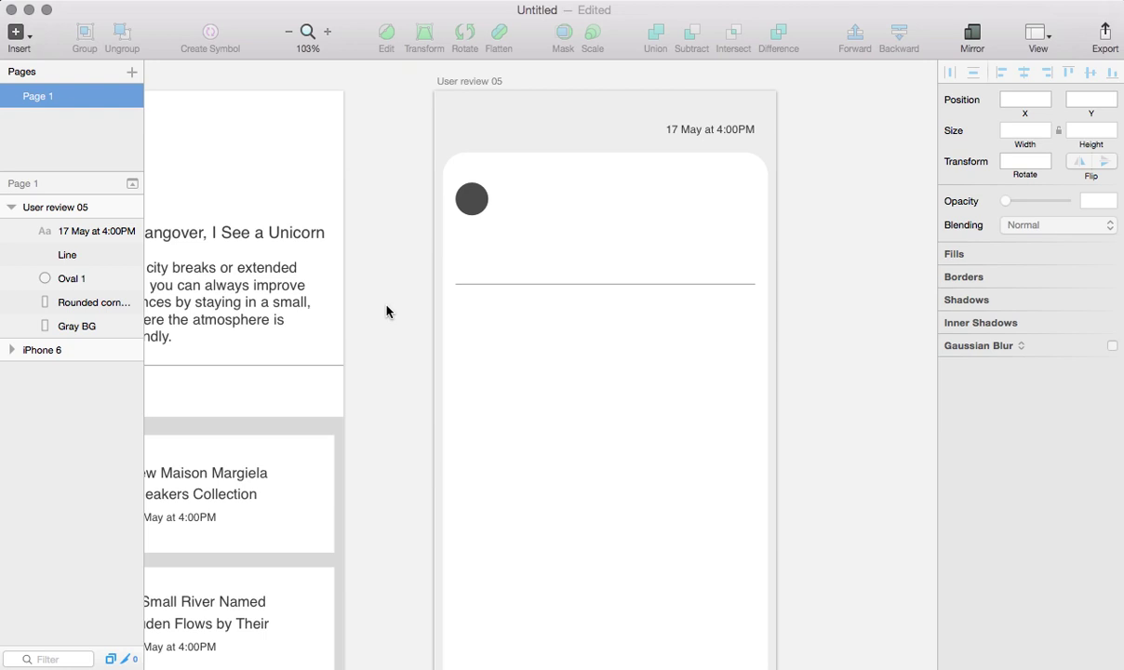
pyautogui.click(547, 132)
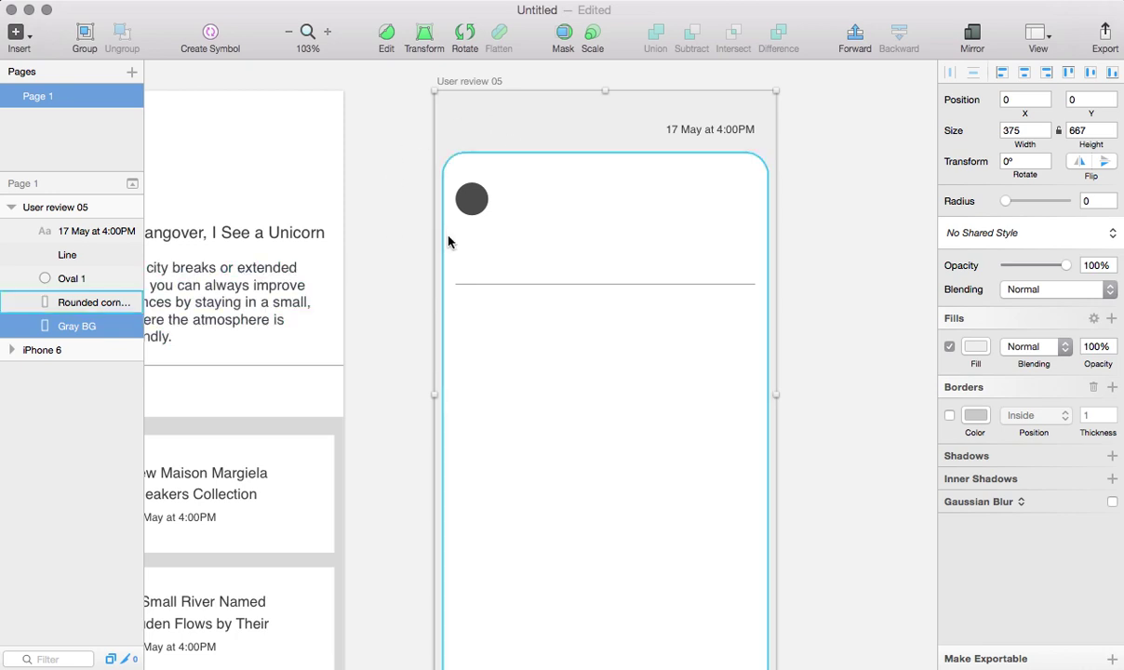
pyautogui.click(637, 244)
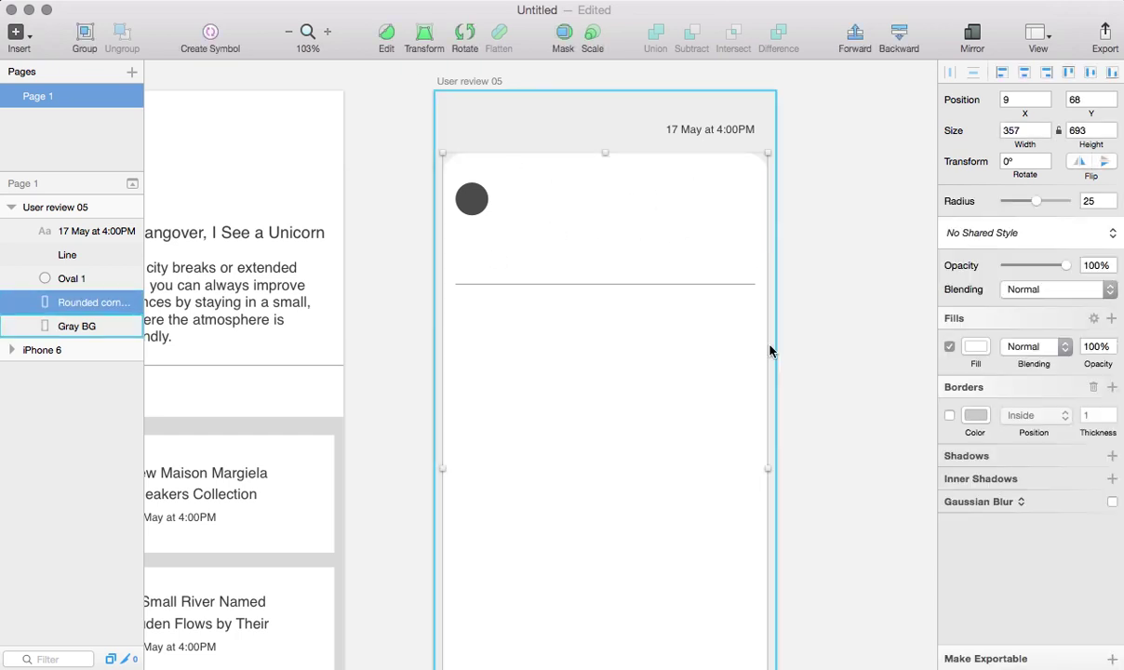
pyautogui.click(826, 434)
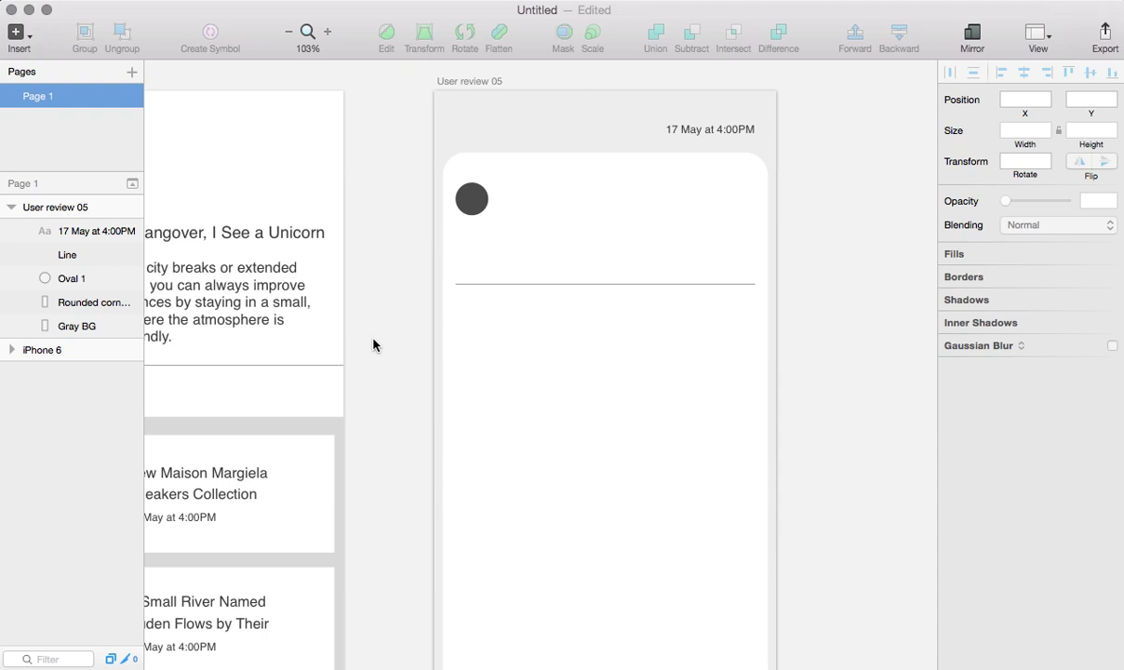
# Copy the "New Maison Margiela Sneakers Collection" text block into the User review 05 artboard, placing it beside the circle at about X 87, Y 107
pyautogui.click(198, 476)
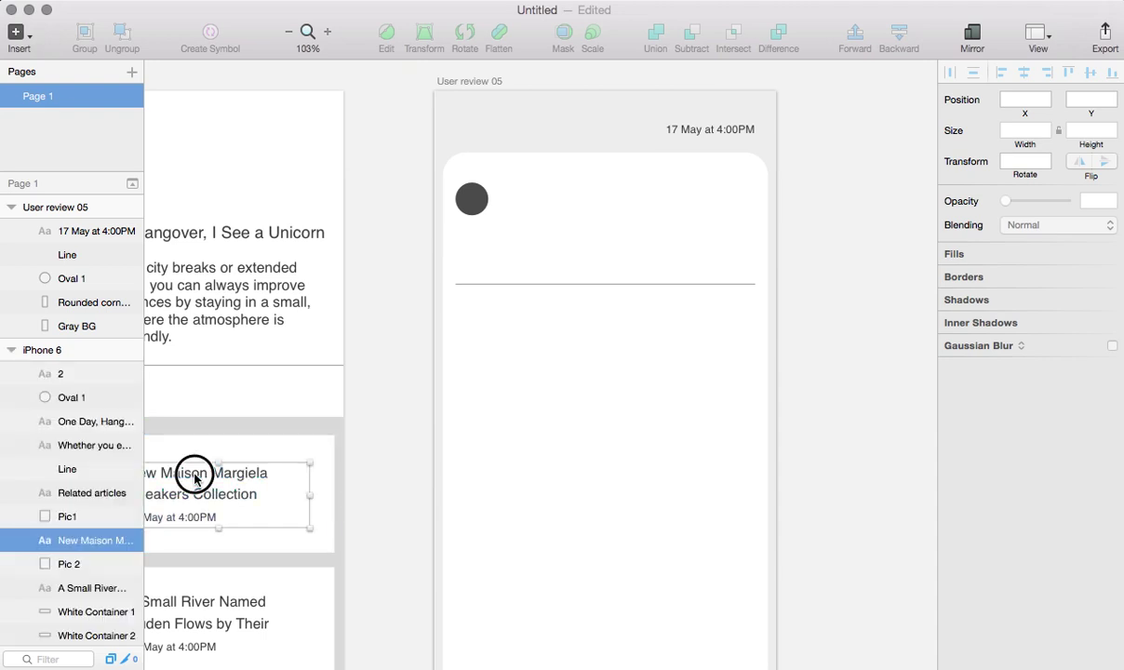
pyautogui.click(366, 284)
pyautogui.press('super+v')
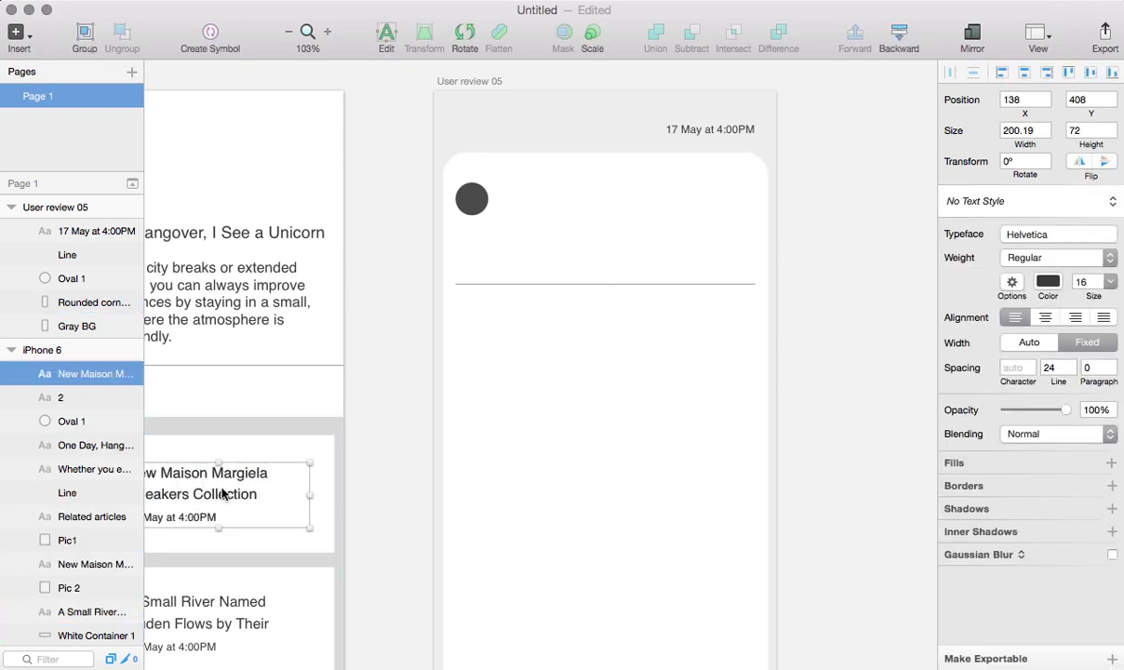
pyautogui.moveTo(210, 472); pyautogui.dragTo(612, 209)
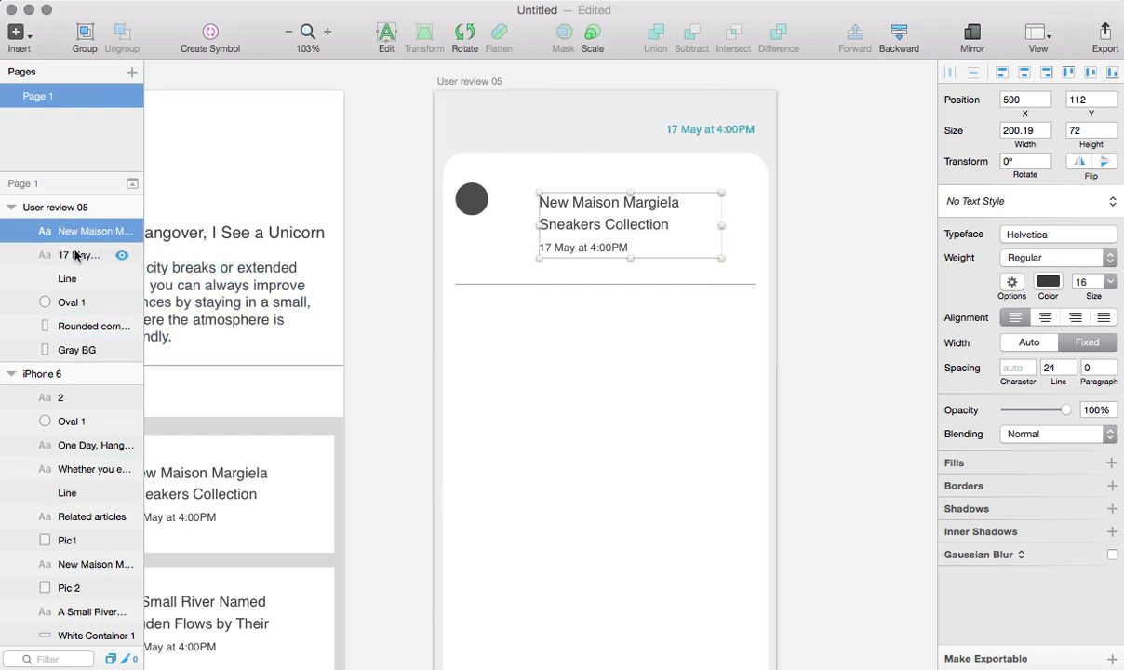
pyautogui.click(11, 373)
pyautogui.moveTo(592, 223); pyautogui.dragTo(561, 222)
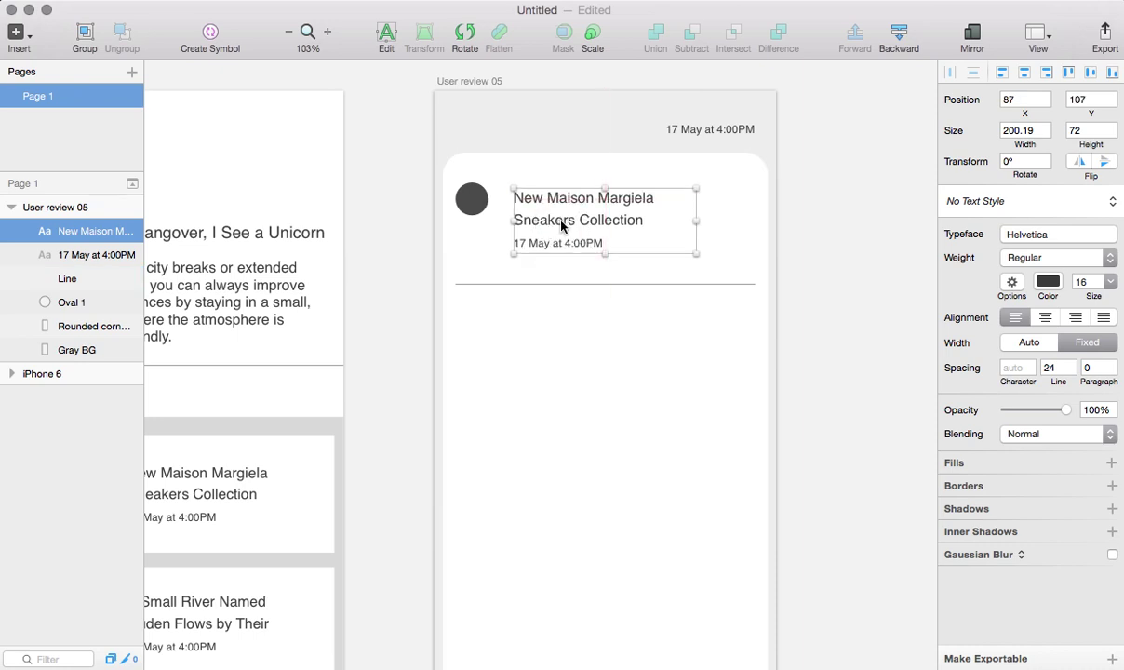
pyautogui.click(394, 277)
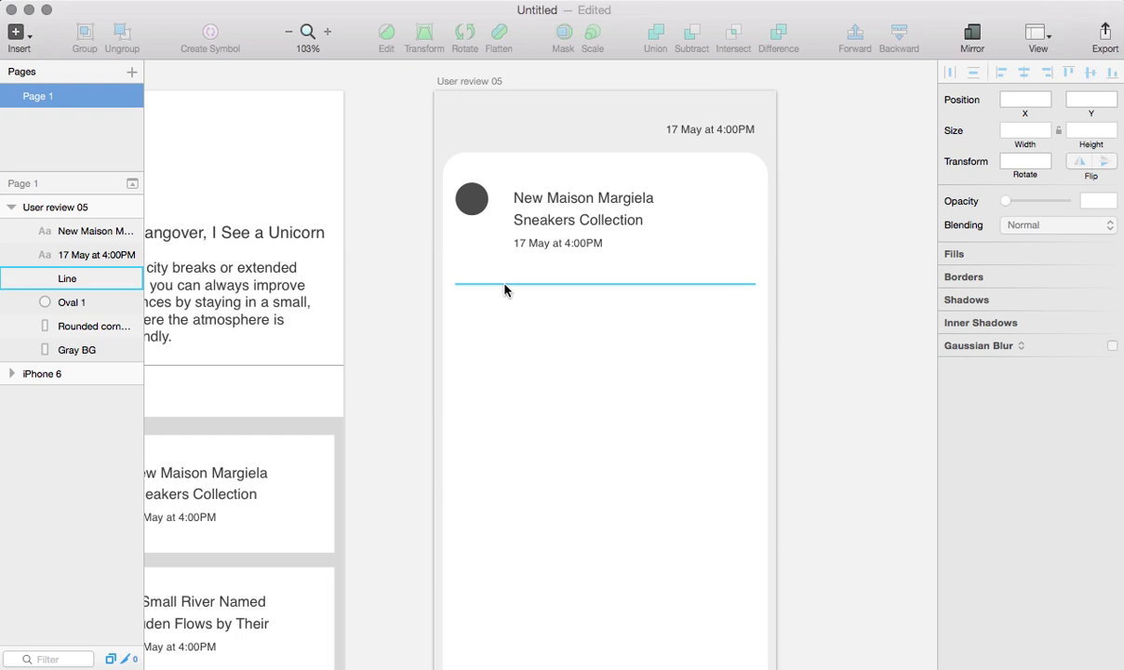
# Move the copied text block closer to the circle at about X 74 and widen it to about 278, reaching the divider line's end
pyautogui.click(565, 208)
pyautogui.moveTo(565, 208); pyautogui.dragTo(552, 209)
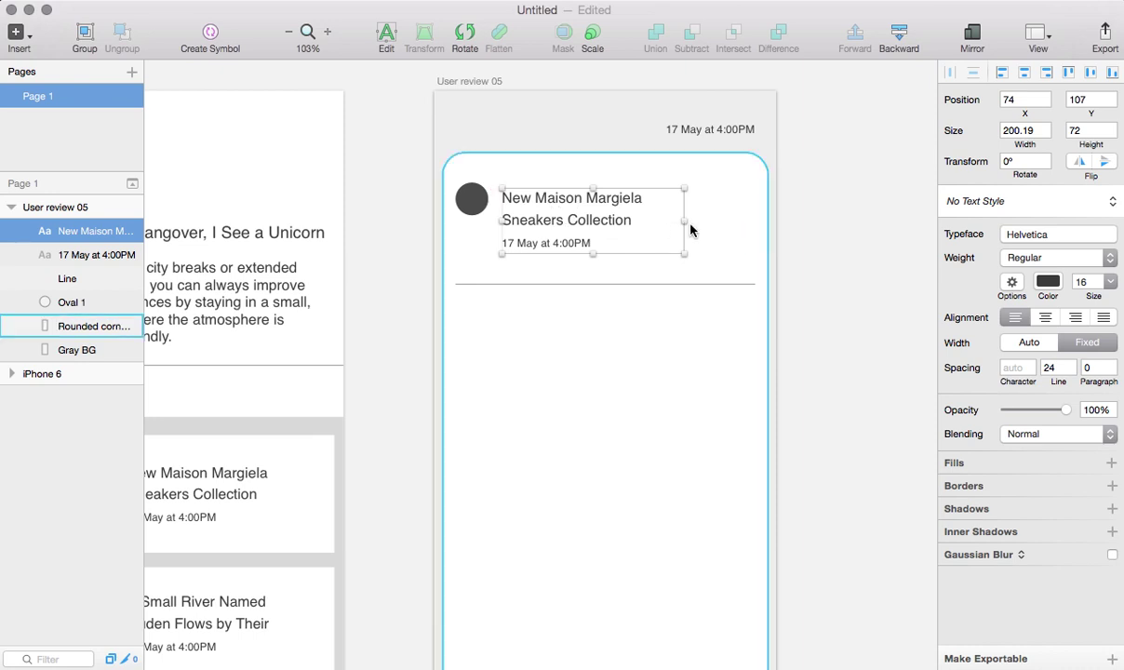
pyautogui.moveTo(685, 222); pyautogui.dragTo(754, 231)
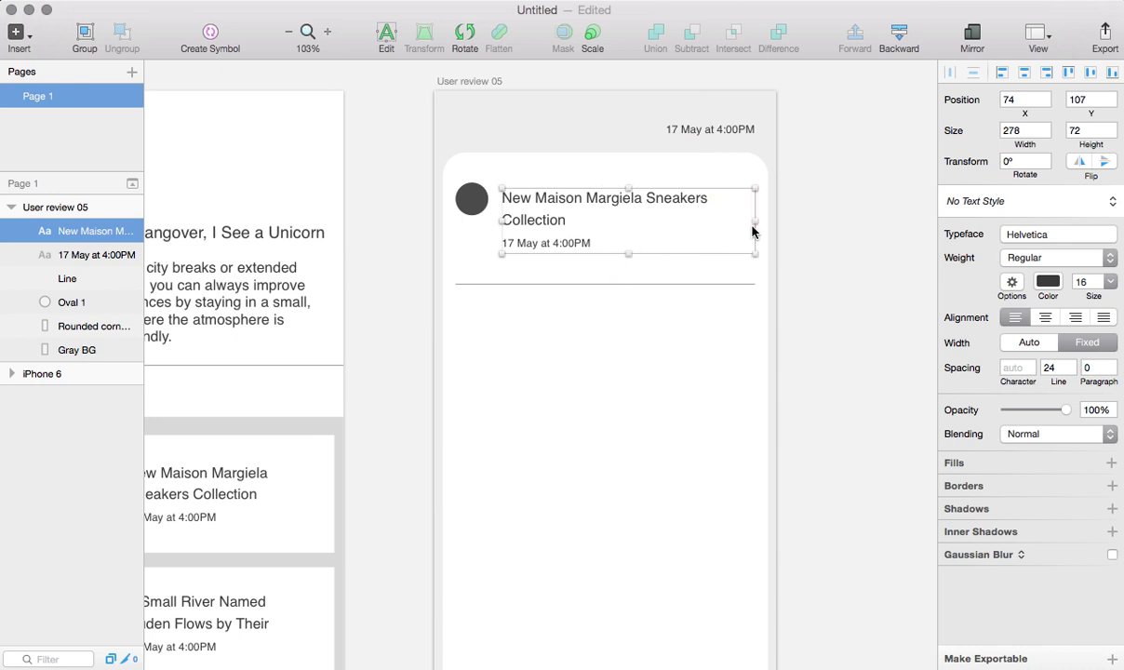
pyautogui.click(374, 229)
pyautogui.click(546, 226)
pyautogui.moveTo(501, 221); pyautogui.dragTo(498, 221)
pyautogui.click(351, 240)
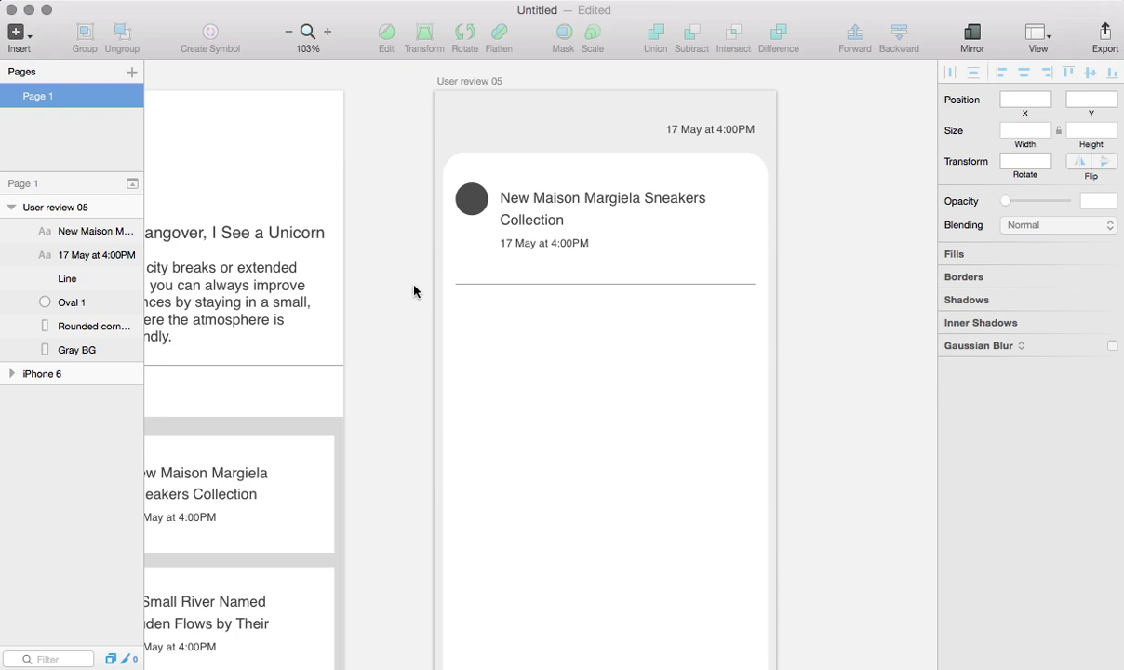
# Move the divider line up to Y 193.5 beneath the text block and group it with the text and the circle
pyautogui.click(528, 283)
pyautogui.moveTo(528, 283); pyautogui.dragTo(528, 277)
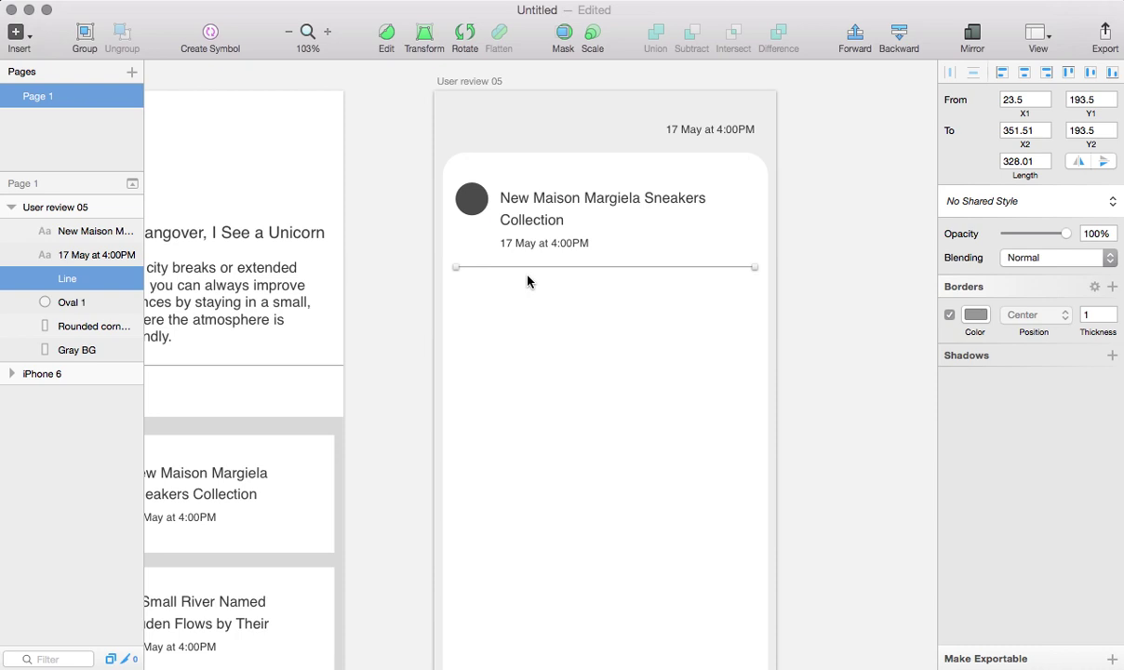
pyautogui.keyDown('shift'); pyautogui.click(574, 249); pyautogui.keyUp('shift')
pyautogui.keyDown('shift'); pyautogui.click(479, 206); pyautogui.keyUp('shift')
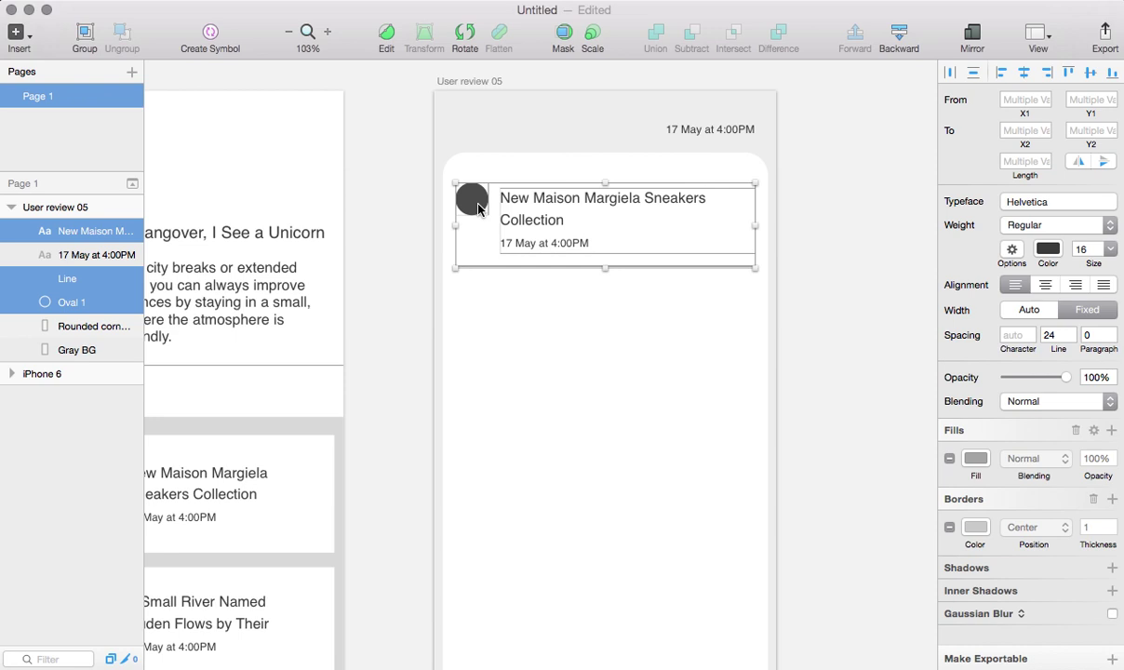
pyautogui.moveTo(93, 231); pyautogui.dragTo(91, 269)
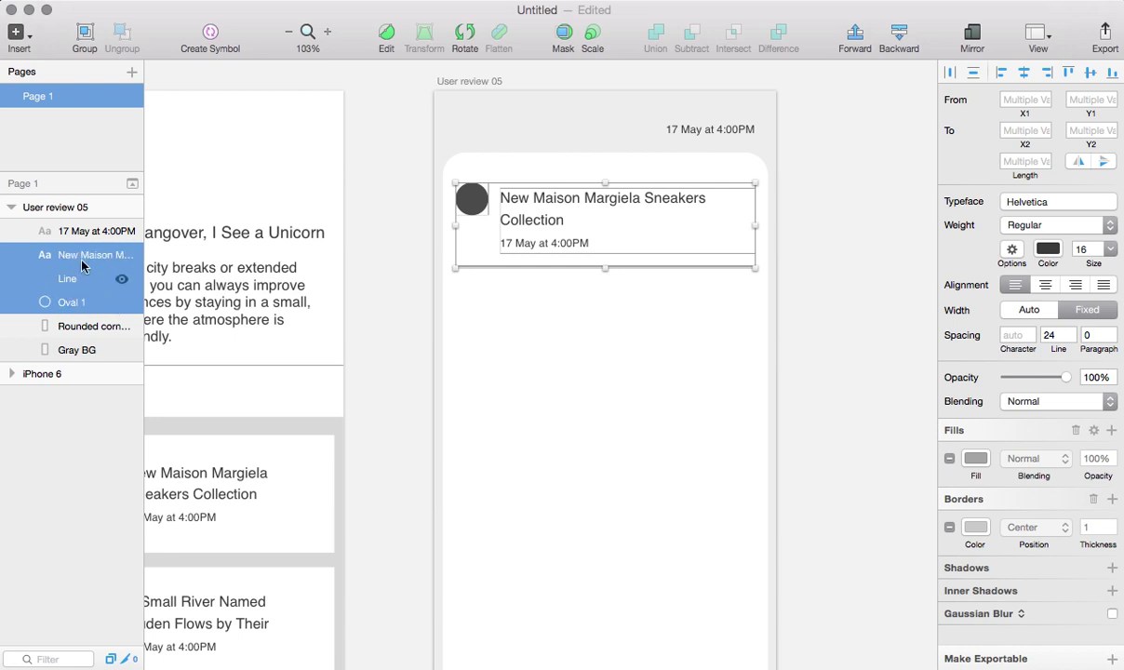
pyautogui.press('super+g')
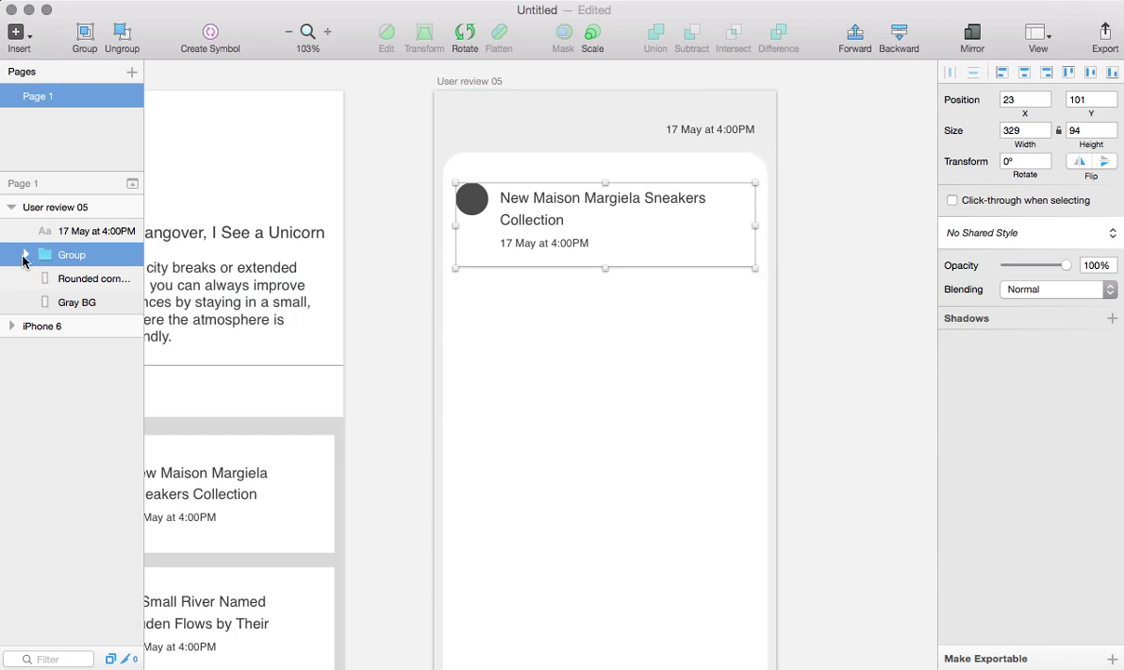
# Rename the new group of circle, text and divider line as "User 1"
pyautogui.click(24, 255)
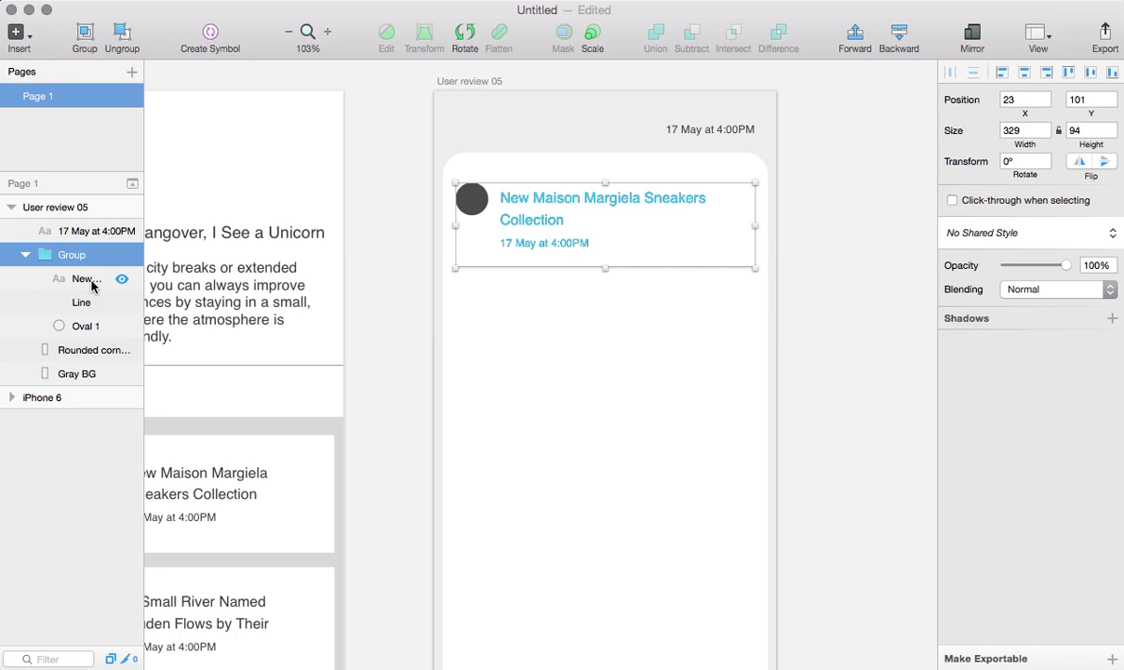
pyautogui.click(25, 254)
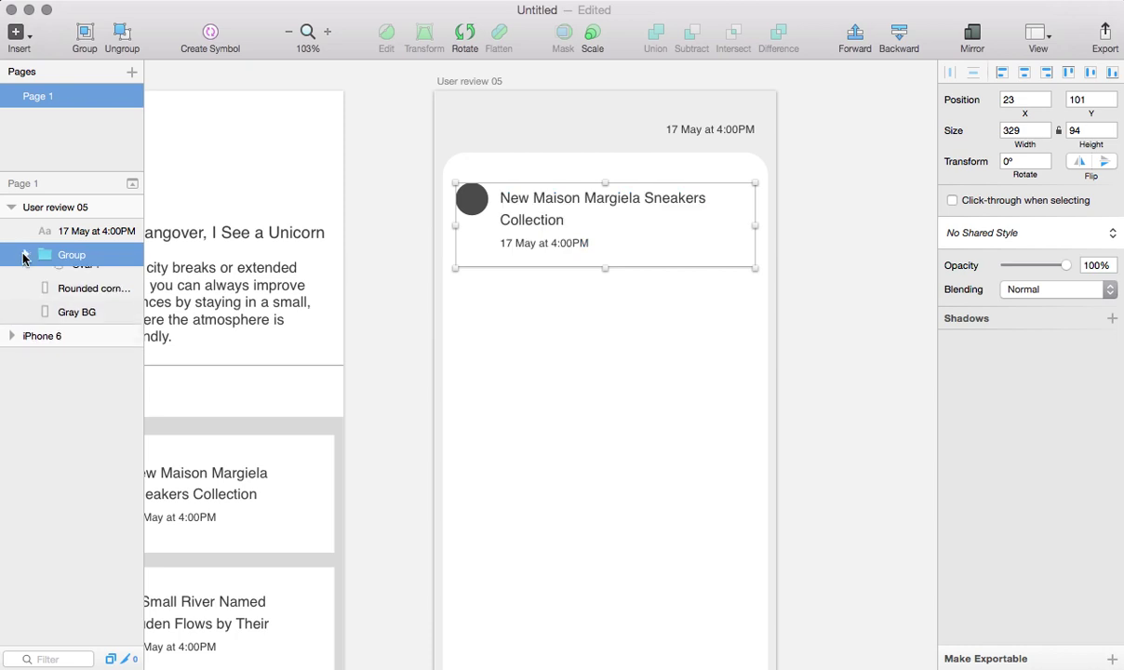
pyautogui.doubleClick(70, 257)
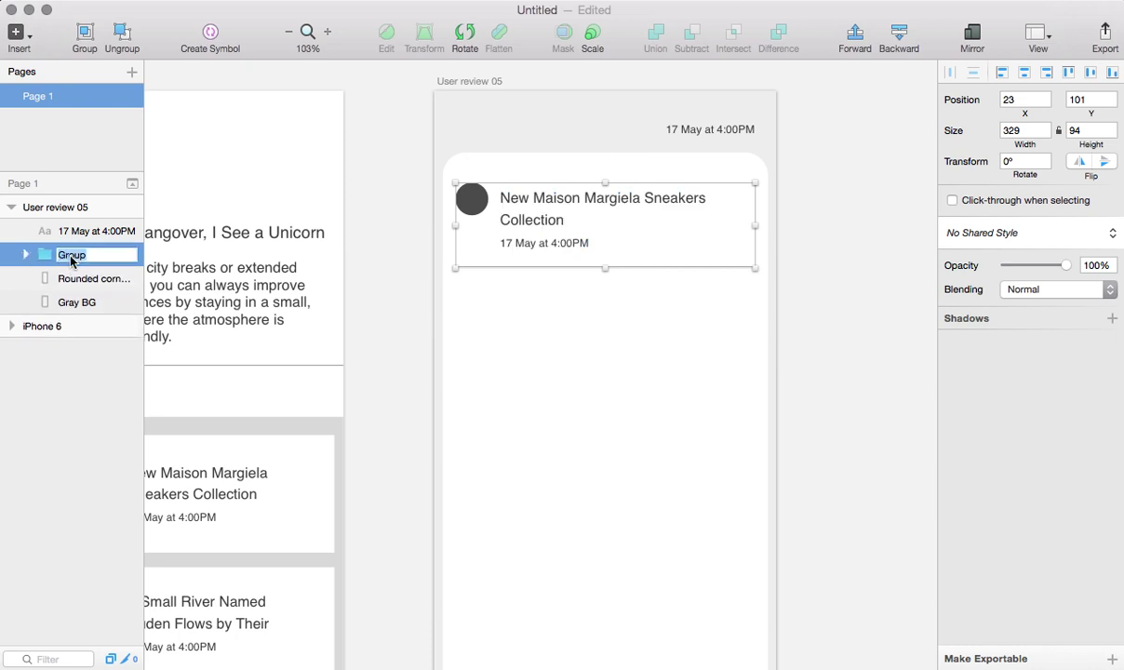
pyautogui.write('User 1')
pyautogui.press('Return')
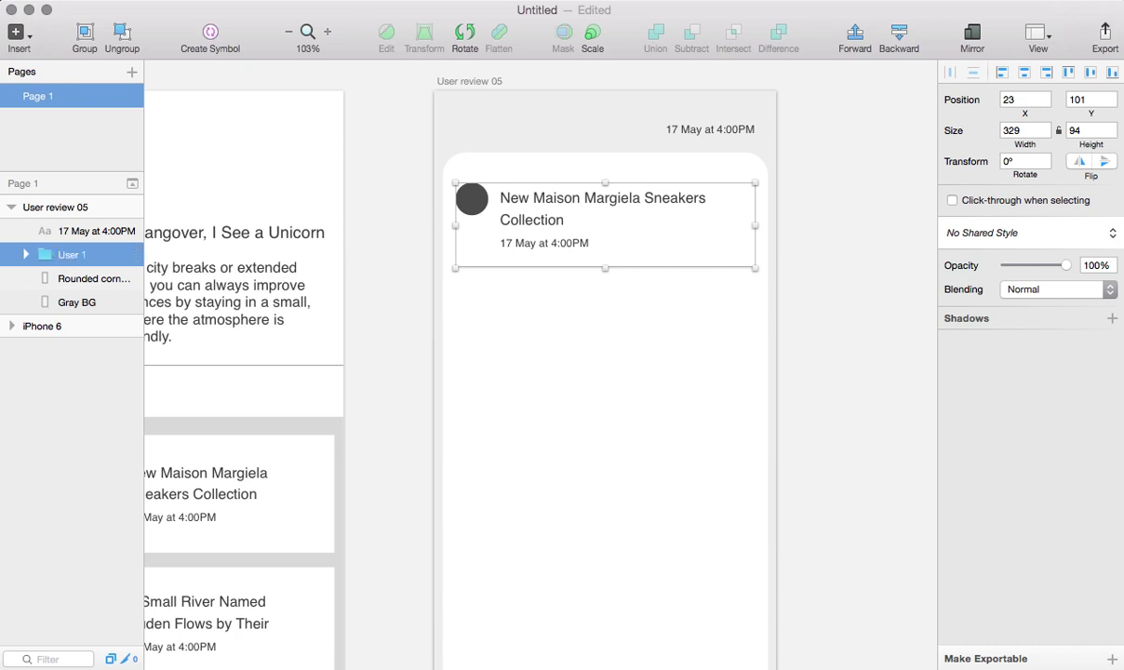
pyautogui.click(382, 266)
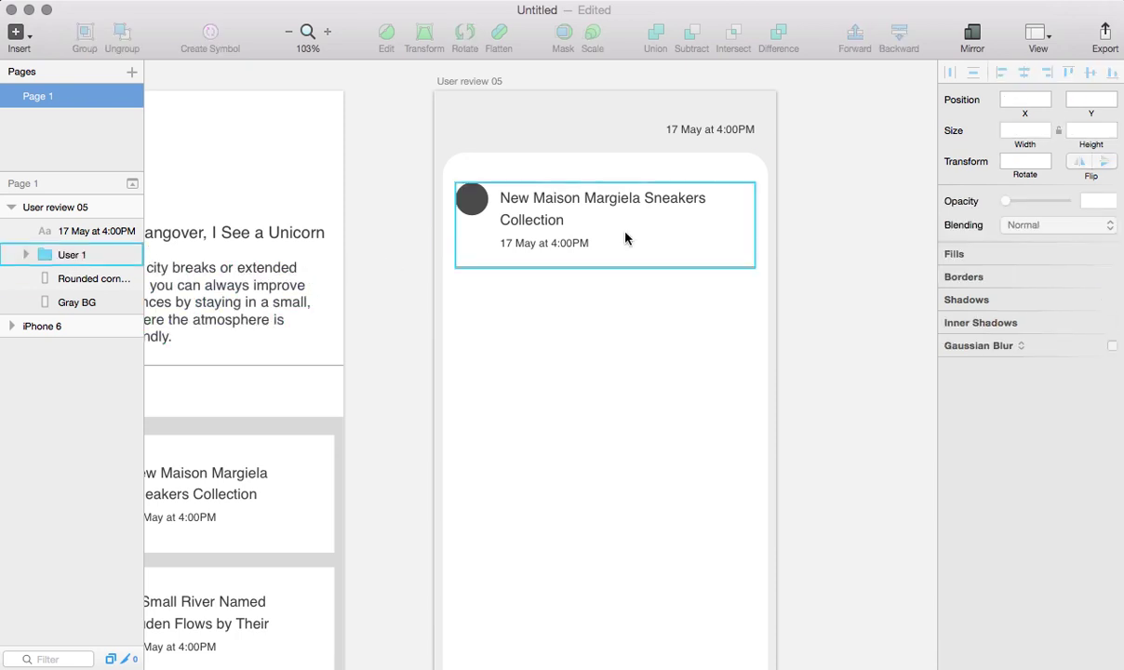
pyautogui.click(576, 218)
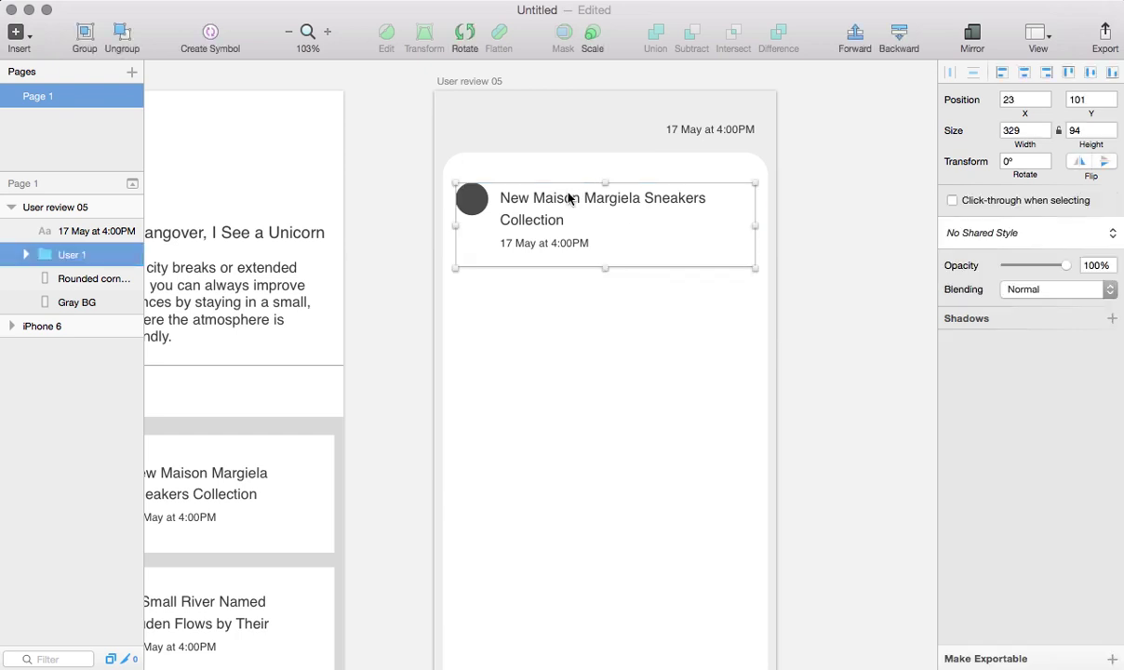
pyautogui.click(365, 252)
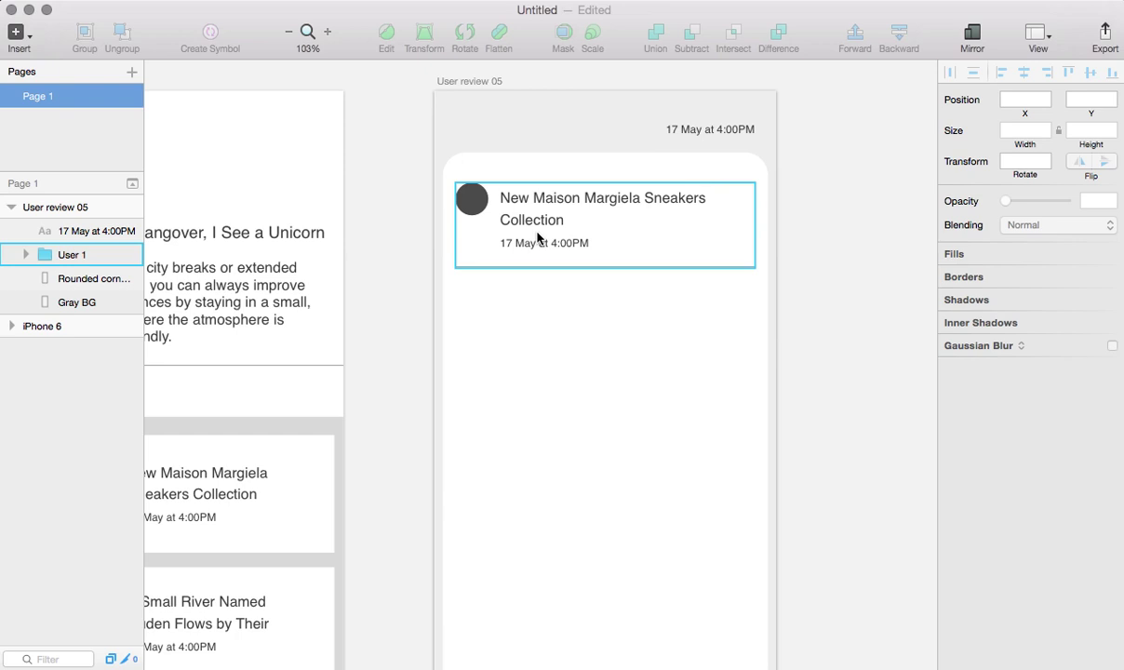
pyautogui.click(24, 255)
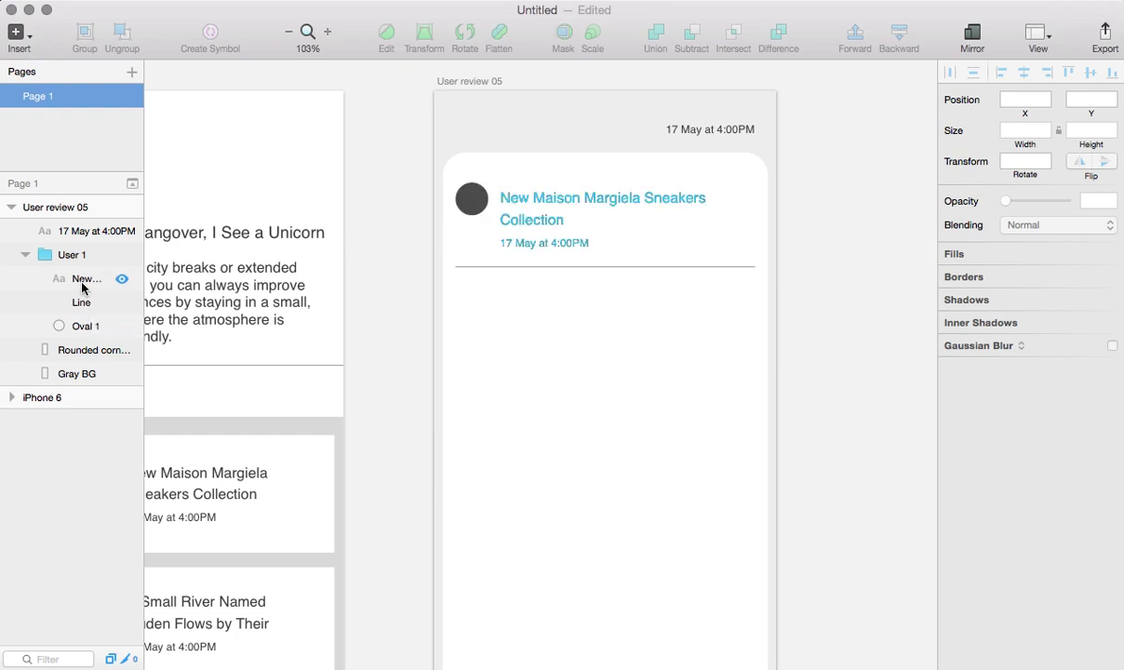
pyautogui.click(27, 255)
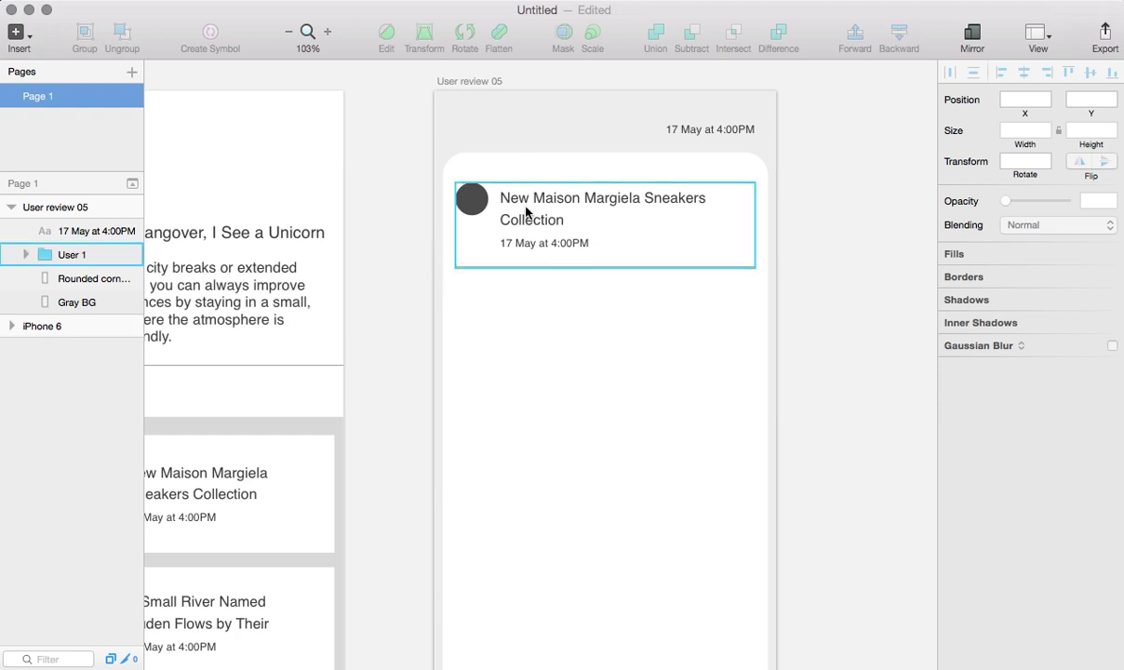
# Duplicate the User 1 group straight below at Y 221, leaving a 26 px gap, and place the copy under User 1 in the layer order
pyautogui.click(476, 212)
pyautogui.moveTo(477, 212); pyautogui.dragTo(489, 319)
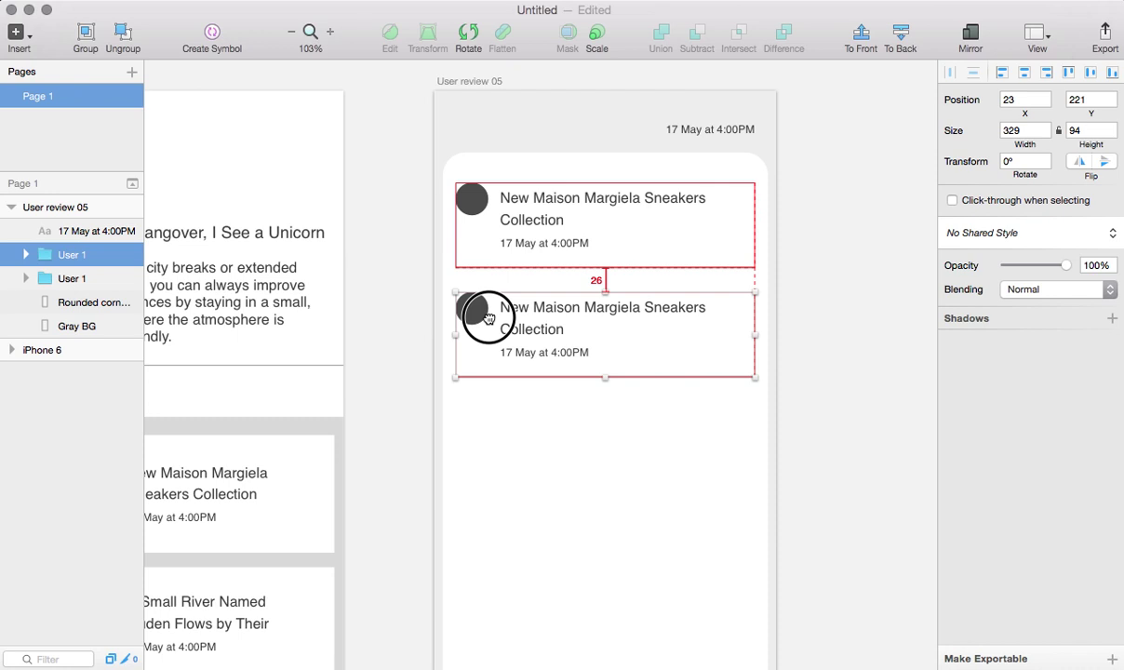
pyautogui.moveTo(489, 319)
pyautogui.mouseDown()
pyautogui.moveTo(484, 341)
pyautogui.moveTo(479, 311)
pyautogui.moveTo(489, 321)
pyautogui.mouseUp()
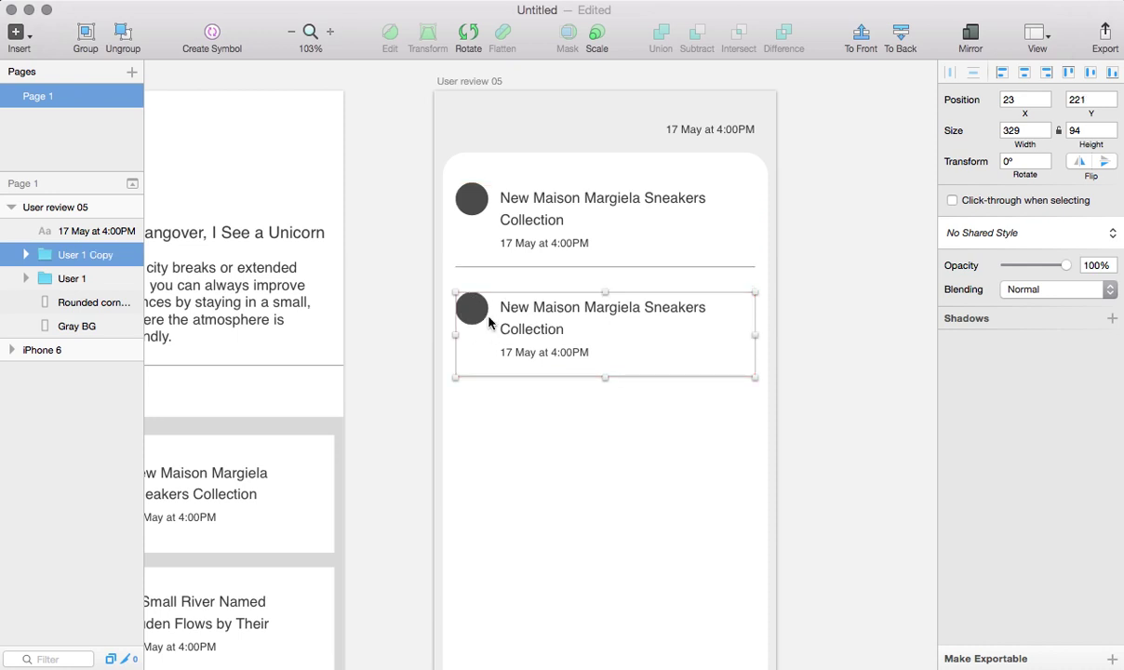
pyautogui.press('alt')
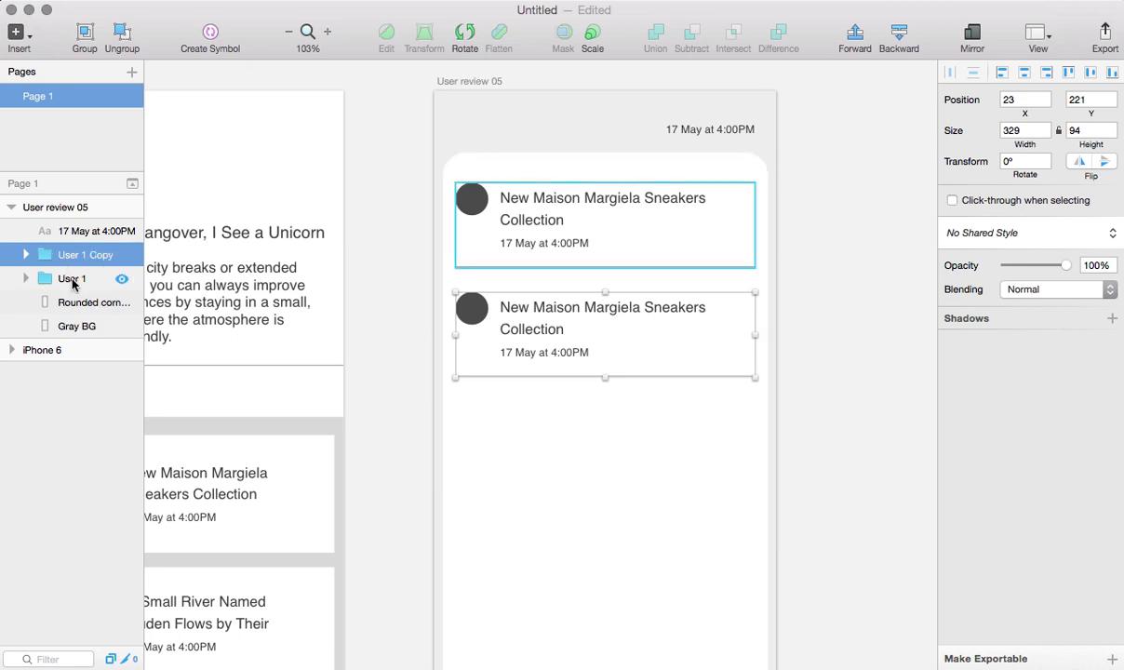
pyautogui.moveTo(83, 256); pyautogui.dragTo(87, 295)
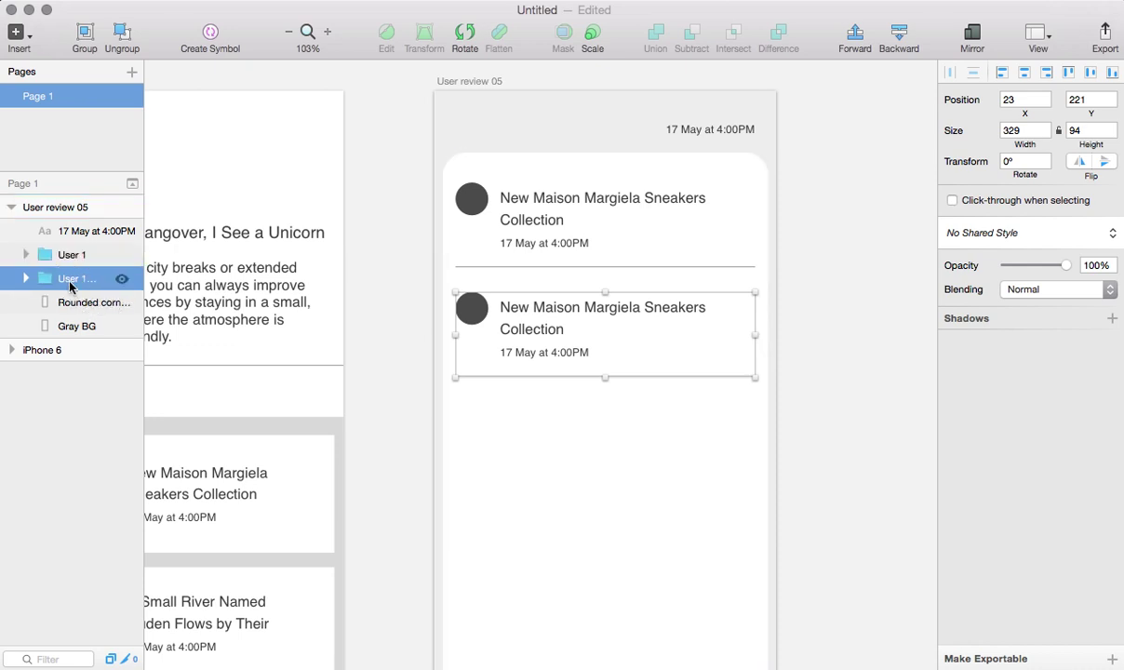
# Rename the duplicated group beneath User 1 as "User 2"
pyautogui.doubleClick(70, 284)
pyautogui.press('Right')
pyautogui.press('BackSpace')
pyautogui.press('BackSpace')
pyautogui.press('BackSpace')
pyautogui.press('BackSpace')
pyautogui.press('BackSpace')
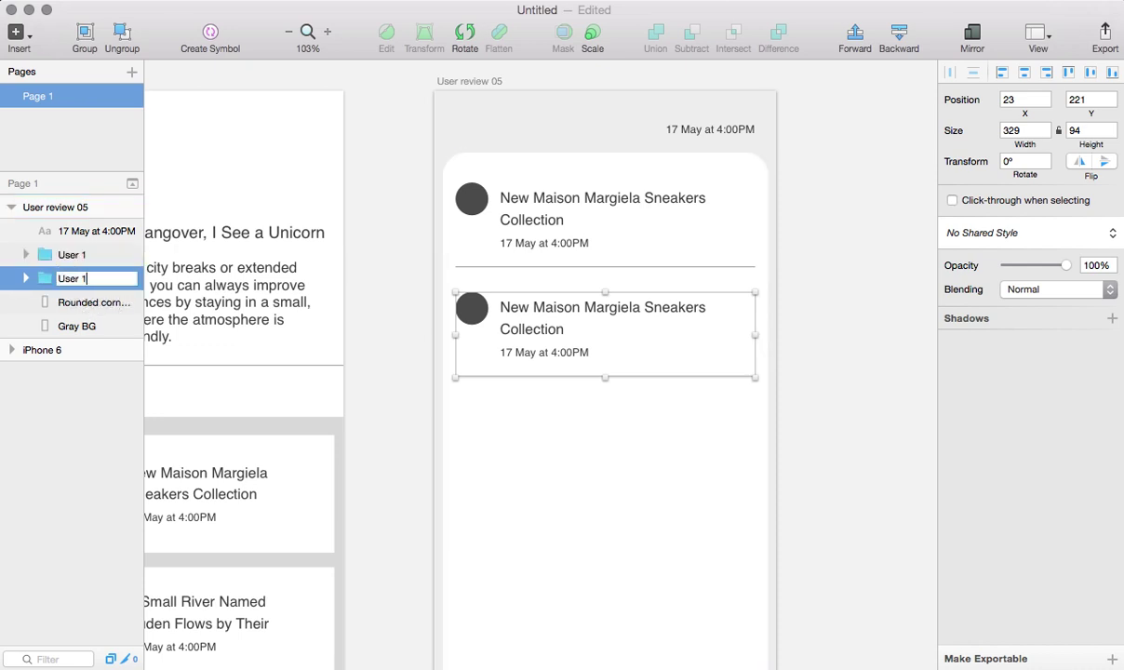
pyautogui.write('2')
pyautogui.press('Return')
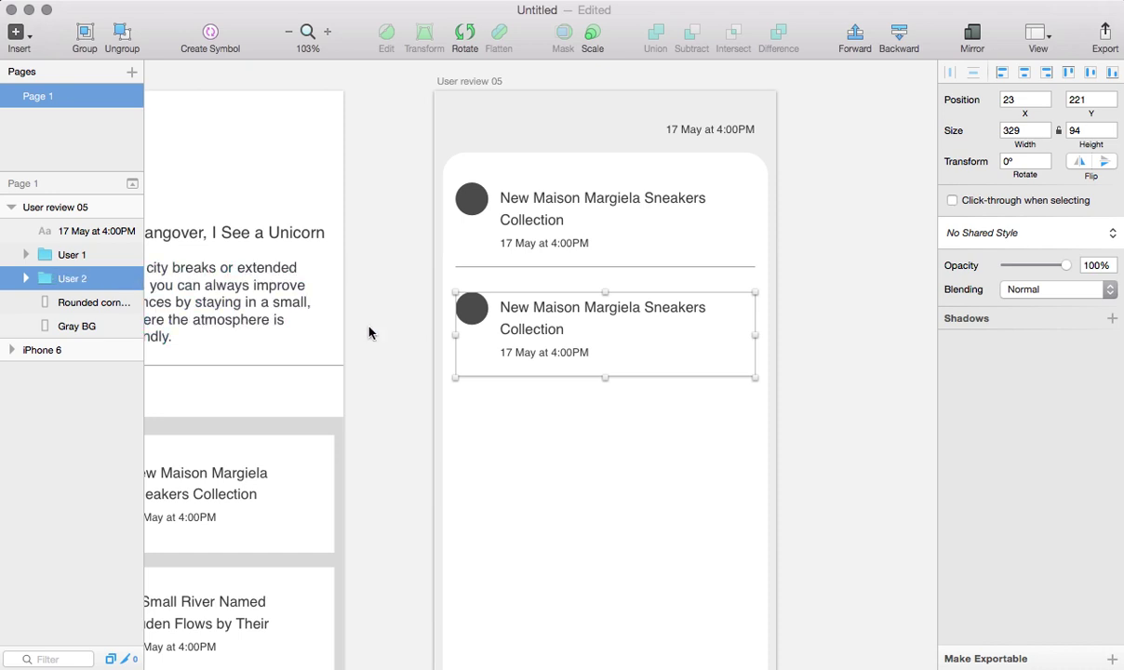
# Place User 2 30 px below User 1 and duplicate it straight below at Y 349 with the same 30 px gap
pyautogui.moveTo(474, 313); pyautogui.dragTo(500, 425)
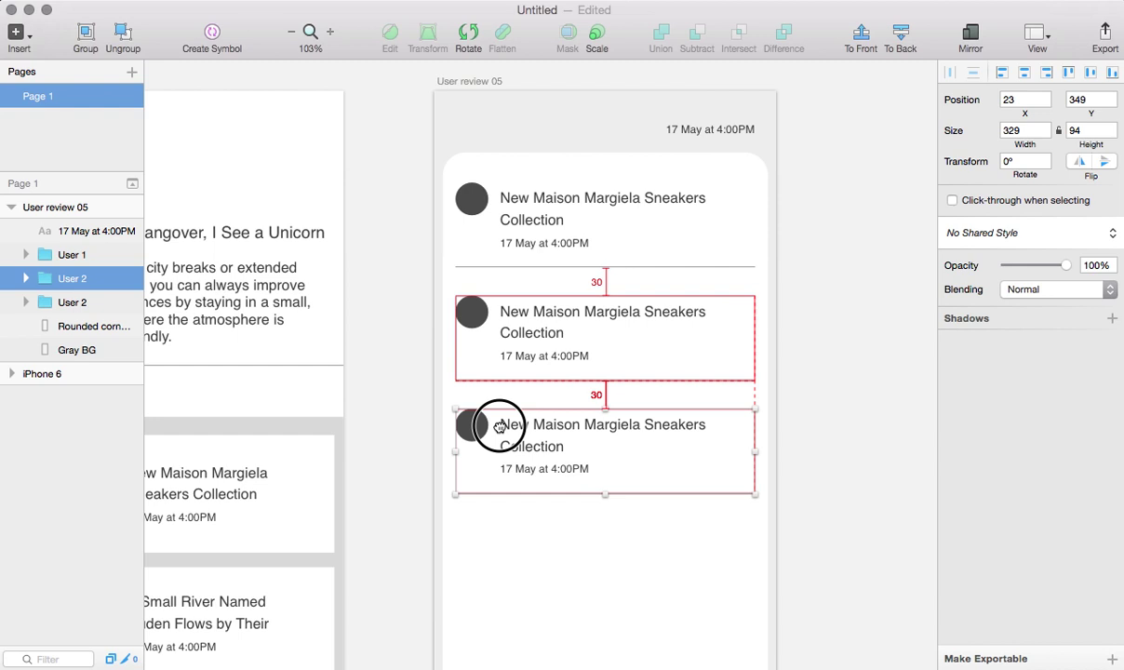
pyautogui.moveTo(500, 425); pyautogui.dragTo(500, 428)
# Rename the new copy of the User 2 group as "User 3" and place it under User 2 in the layer order
pyautogui.doubleClick(88, 279)
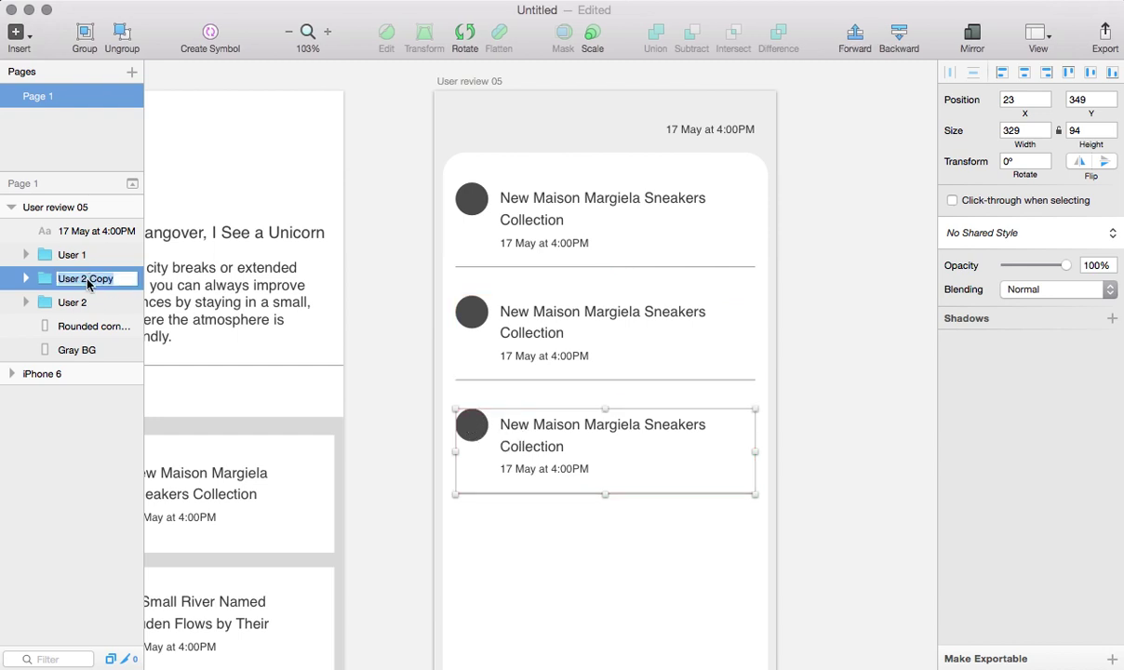
pyautogui.press('Right')
pyautogui.press('BackSpace')
pyautogui.press('BackSpace')
pyautogui.press('BackSpace')
pyautogui.press('BackSpace')
pyautogui.press('BackSpace')
pyautogui.press('BackSpace')
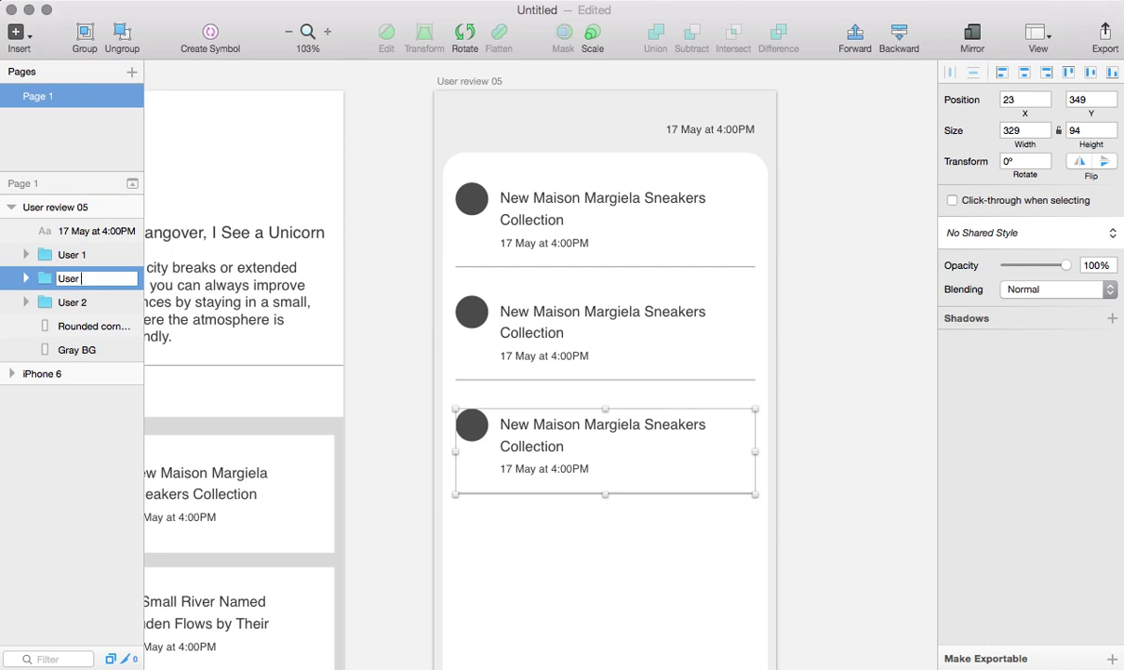
pyautogui.write('3')
pyautogui.press('Return')
pyautogui.moveTo(75, 290); pyautogui.dragTo(76, 315)
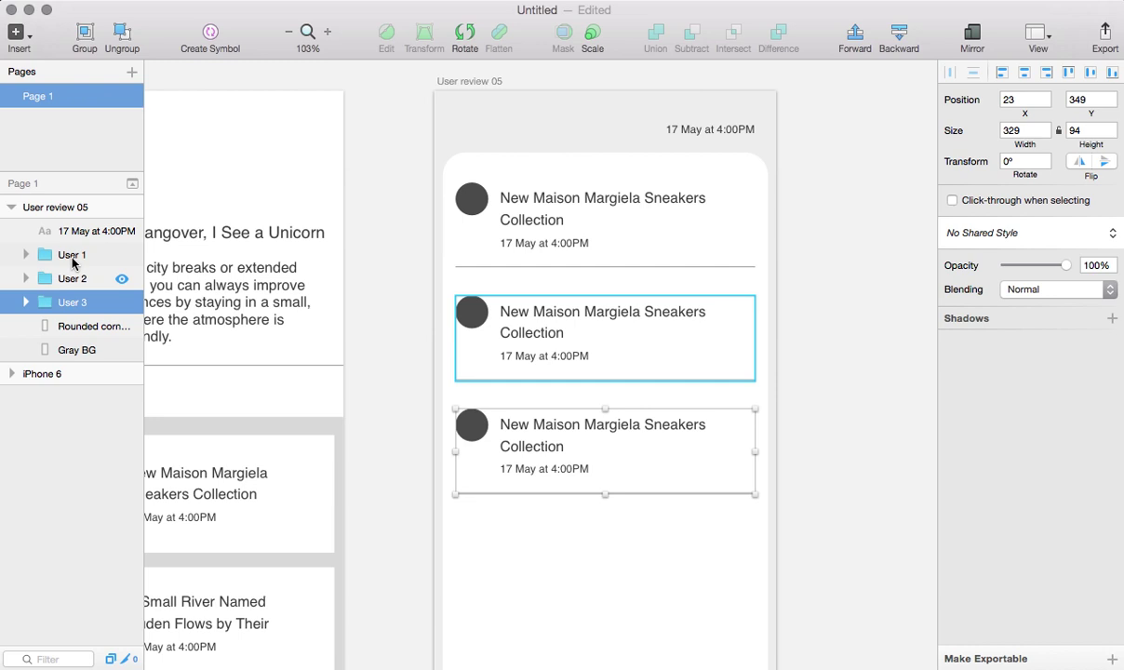
# Deselect the row, switch to the browser to check the comment rows in the SketchViewer reference, and return to the Sketch document
pyautogui.click(377, 416)
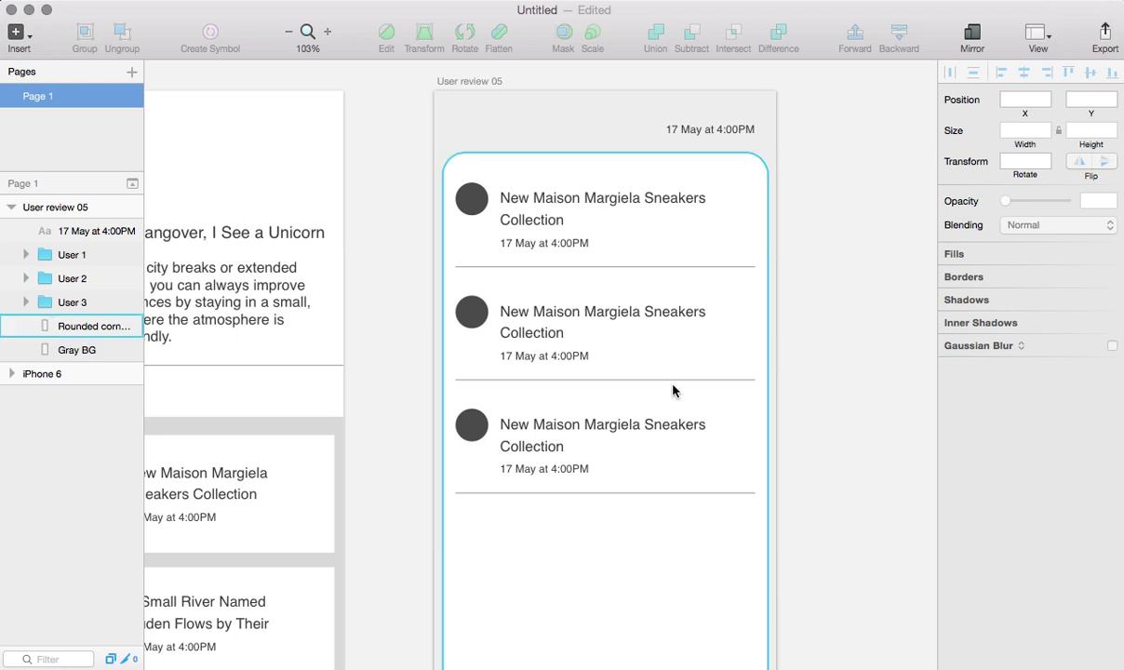
pyautogui.press('super+Tab')
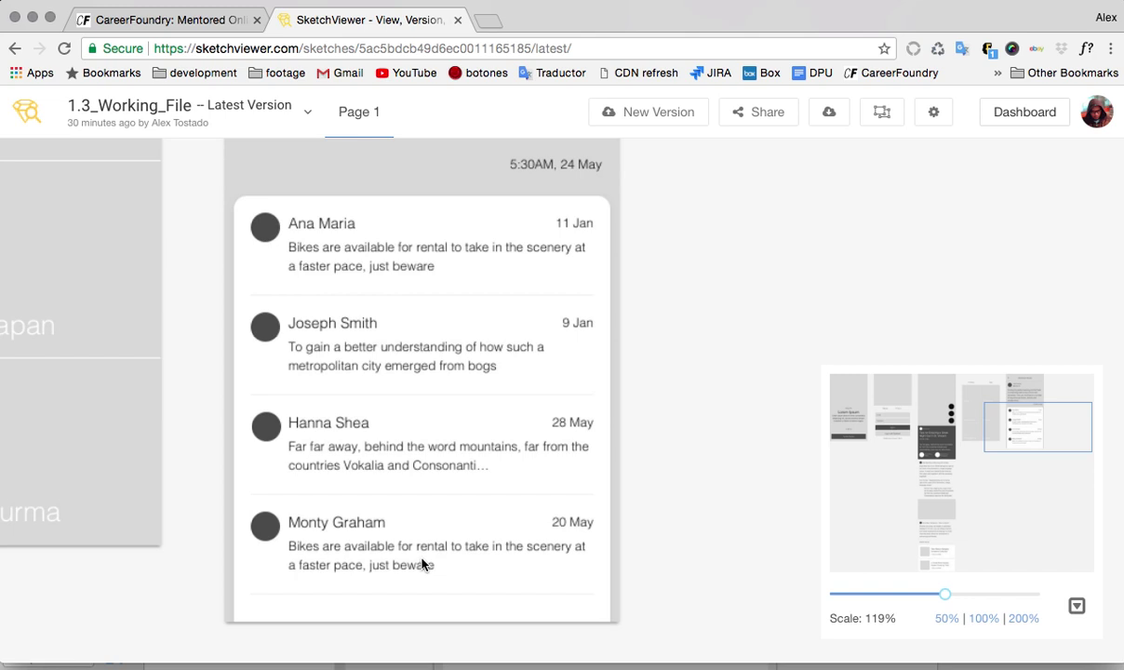
pyautogui.press('super+Tab')
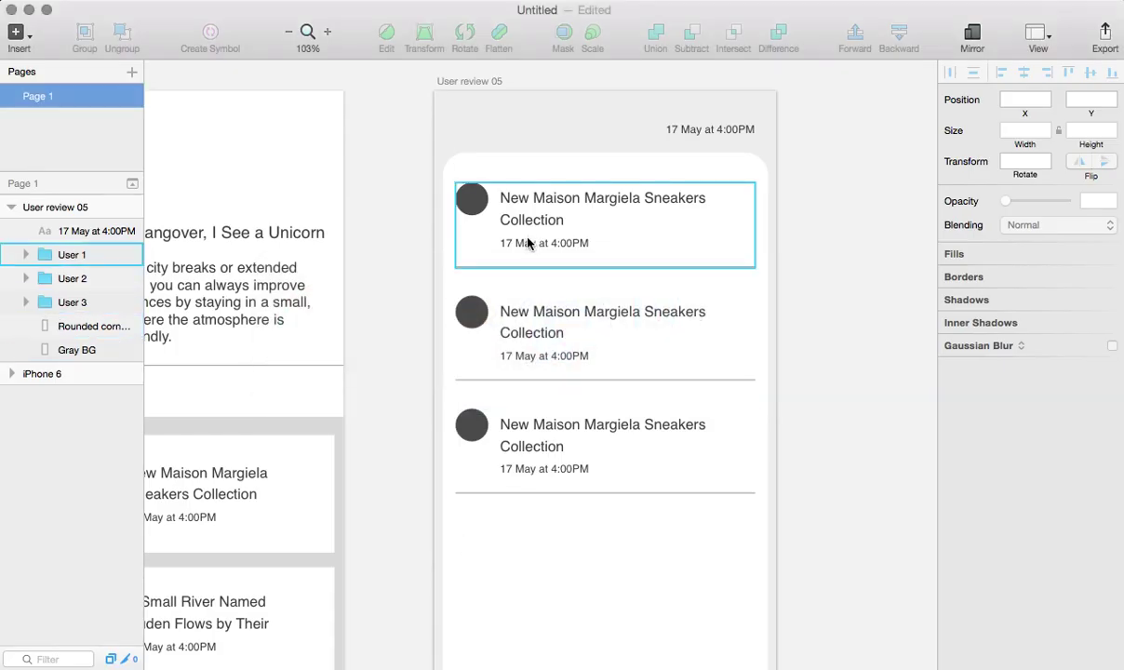
# Copy the "17 May at 4:00PM" line in User 1's text block and delete "Collection" from its title
pyautogui.click(527, 243)
pyautogui.doubleClick(526, 243)
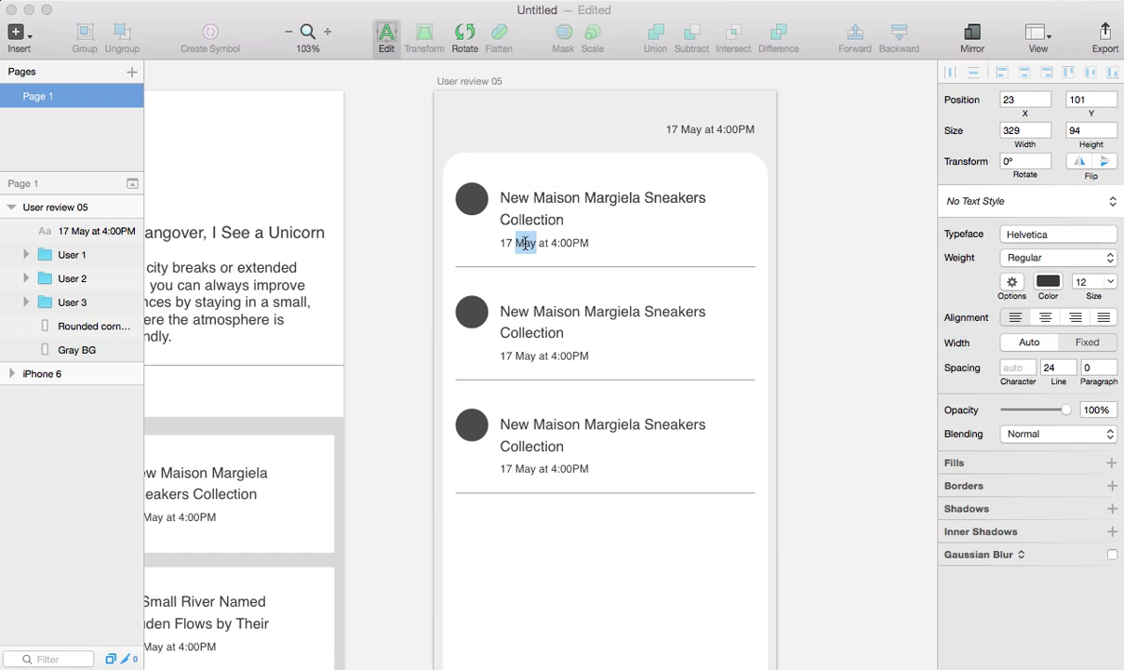
pyautogui.tripleClick(525, 219)
pyautogui.click(499, 243)
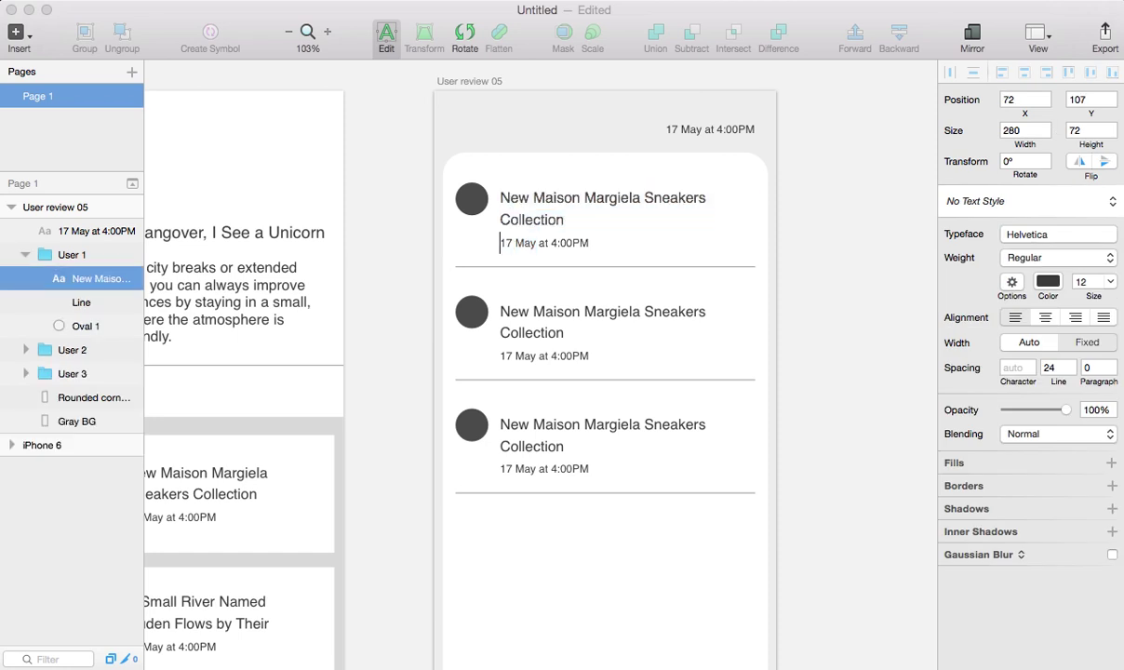
pyautogui.press('super+shift+Right')
pyautogui.press('super+c')
pyautogui.press('Up')
pyautogui.hotkey('shift', 'Down')
pyautogui.hotkey('shift', 'Down')
pyautogui.press('BackSpace')
# Put the date line directly under User 1's title and paste the copied date three more times to fill two comment lines
pyautogui.press('Left')
pyautogui.press('Left')
pyautogui.press('Left')
pyautogui.press('Left')
pyautogui.press('Left')
pyautogui.press('Left')
pyautogui.press('Left')
pyautogui.press('Left')
pyautogui.press('Left')
pyautogui.press('Left')
pyautogui.press('Left')
pyautogui.press('Left')
pyautogui.press('Left')
pyautogui.press('Left')
pyautogui.press('Left')
pyautogui.press('Return')
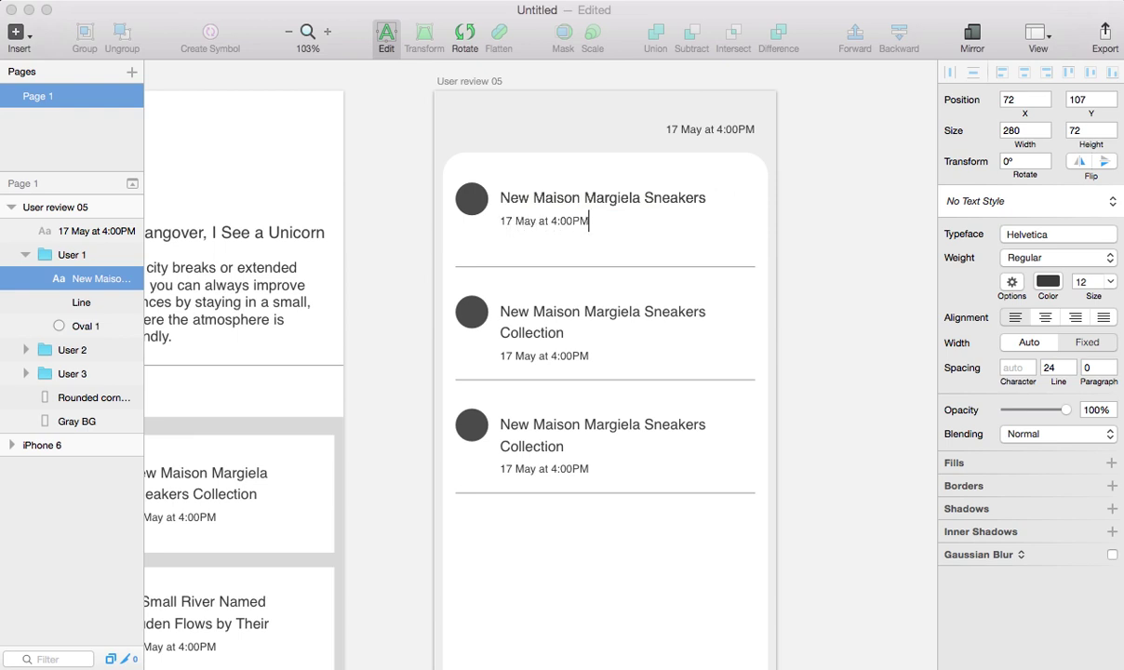
pyautogui.press('super+v')
pyautogui.press('super+v')
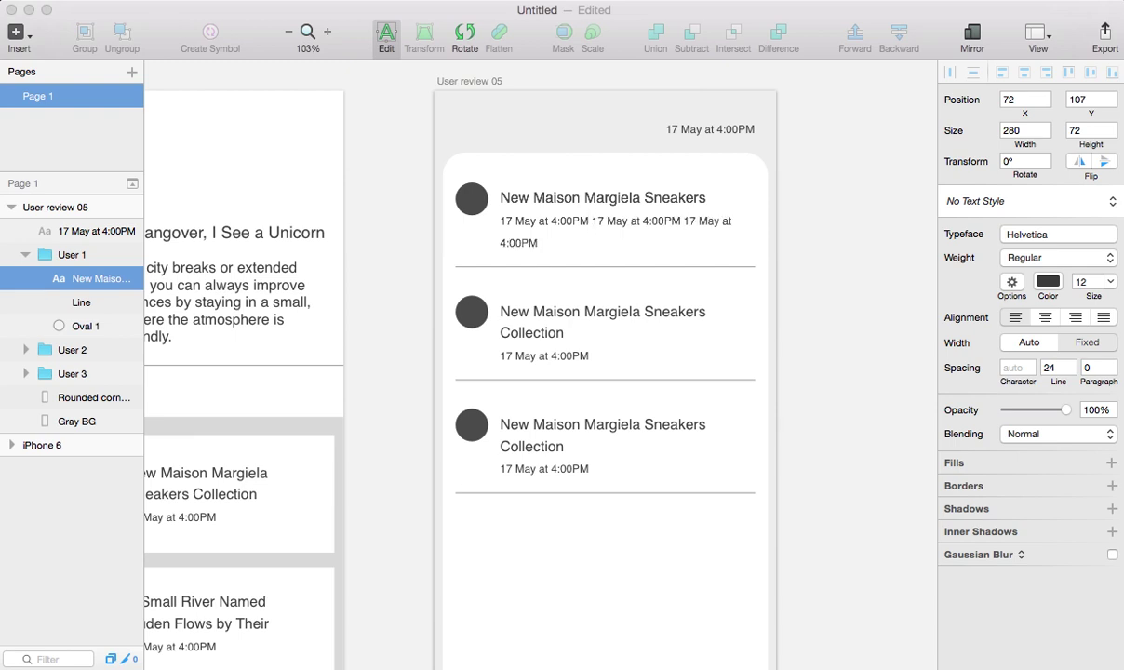
pyautogui.press('super+v')
# Copy the whole User 1 text and replace the text in the User 2 row with it
pyautogui.press('super+a')
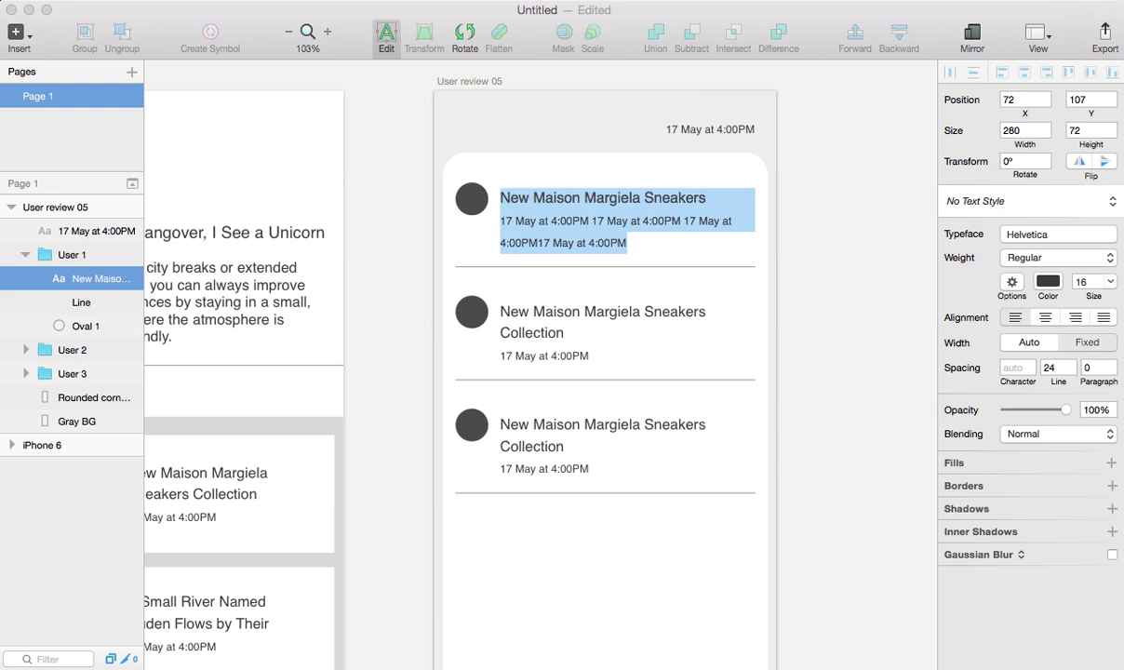
pyautogui.doubleClick(547, 311)
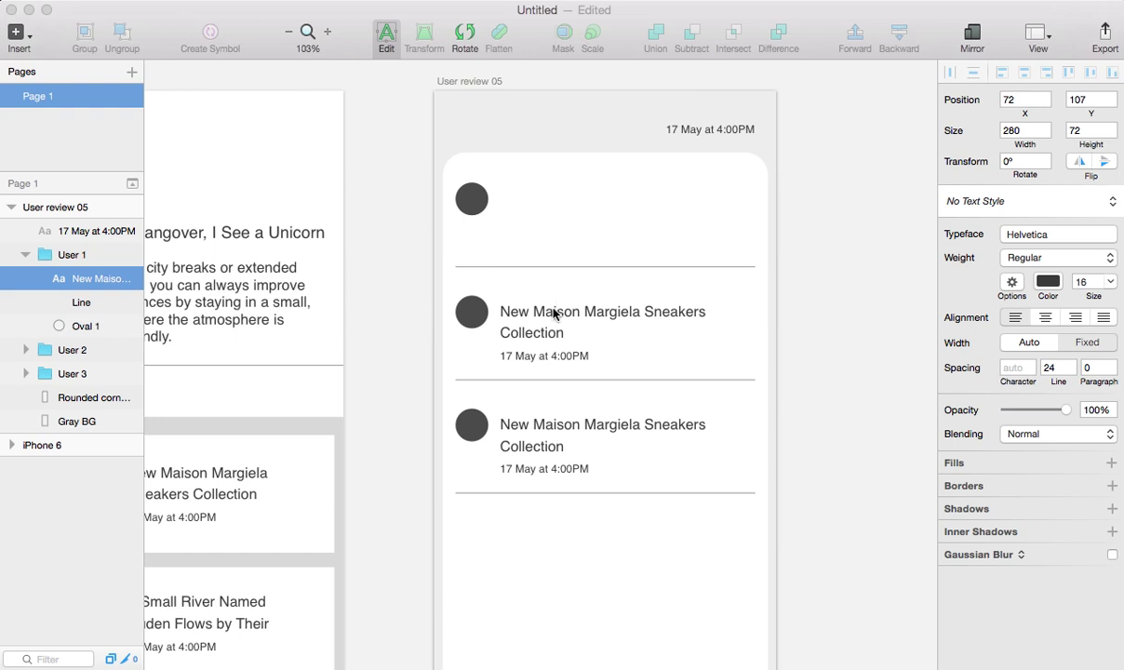
pyautogui.doubleClick(553, 309)
pyautogui.press('super+v')
# Replace the whole text in the User 3 row with the copied User 1 text
pyautogui.doubleClick(574, 443)
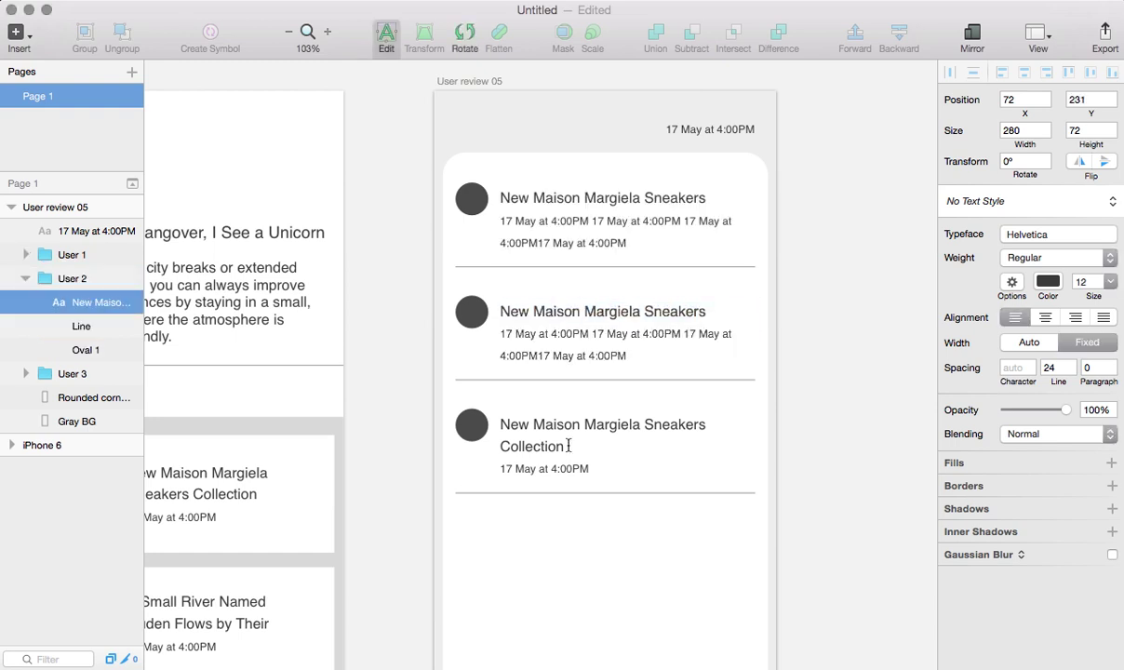
pyautogui.press('Escape')
pyautogui.doubleClick(559, 426)
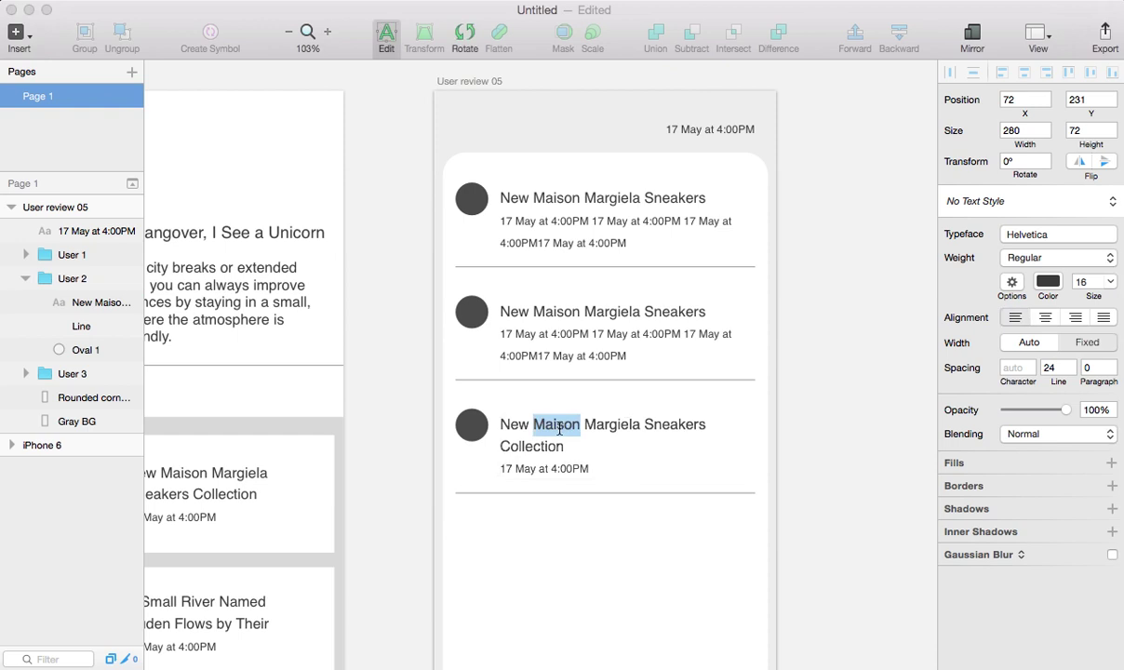
pyautogui.press('super+a')
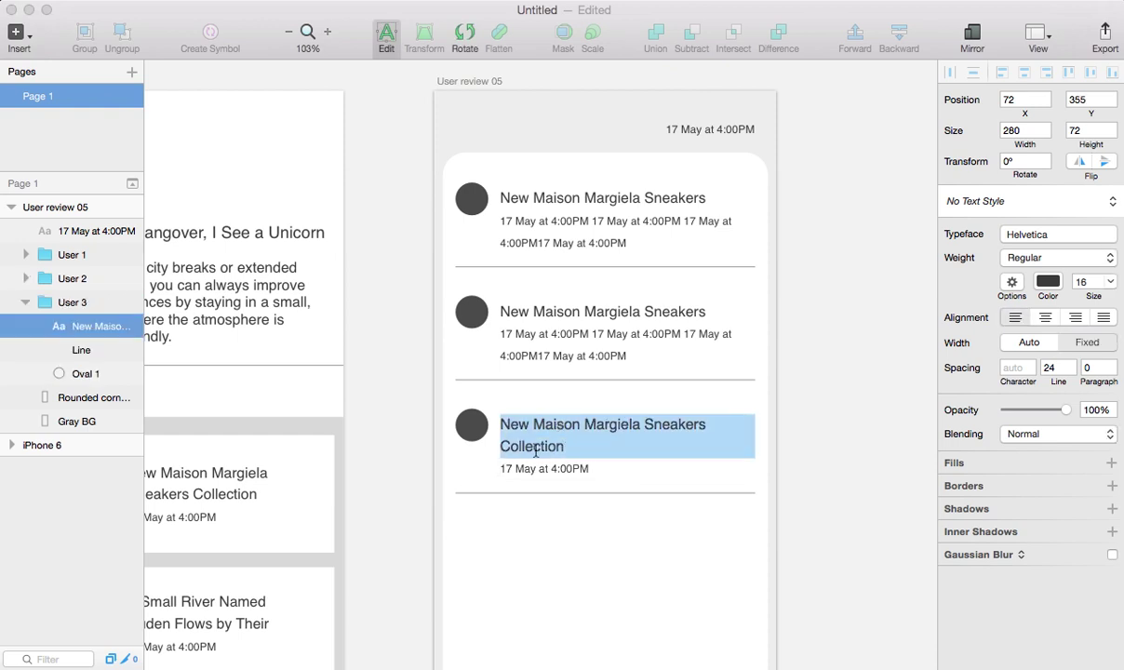
pyautogui.moveTo(503, 425); pyautogui.dragTo(589, 470)
pyautogui.write('New Maison Margiela Sneakers 17 May at 4:00PM 17 May at 4:00PM 17 May at 4:00PM17 May at 4:00PM')
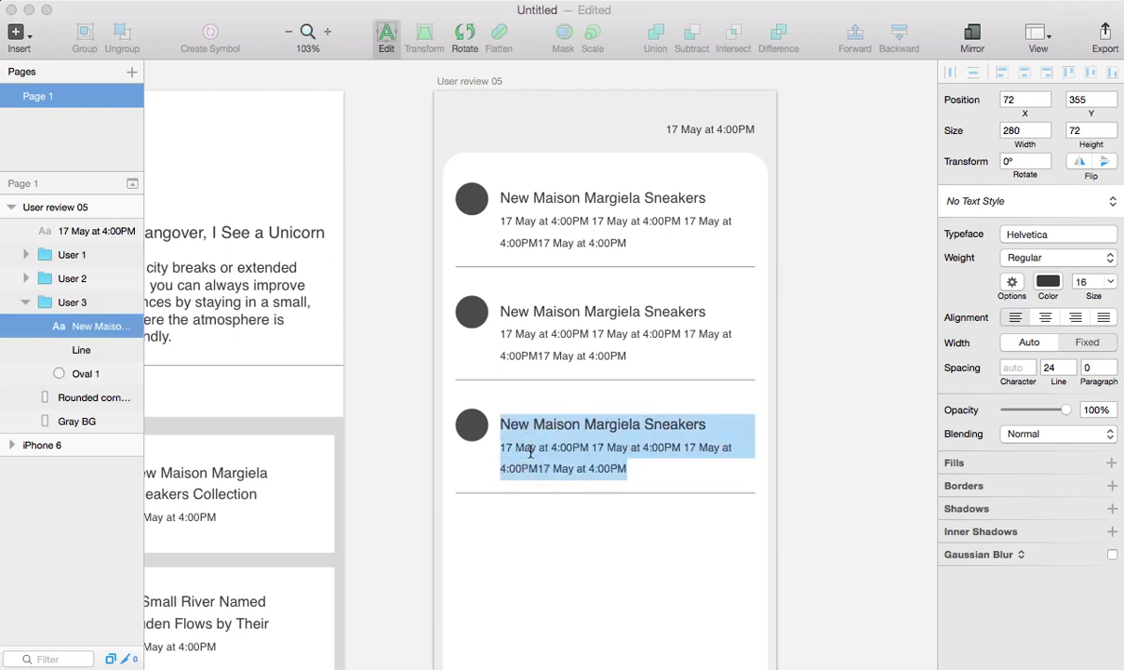
# Delete the word "Sneakers" from the titles in the User 3 and User 2 rows
pyautogui.click(670, 426)
pyautogui.doubleClick(666, 427)
pyautogui.press('BackSpace')
pyautogui.click(680, 315)
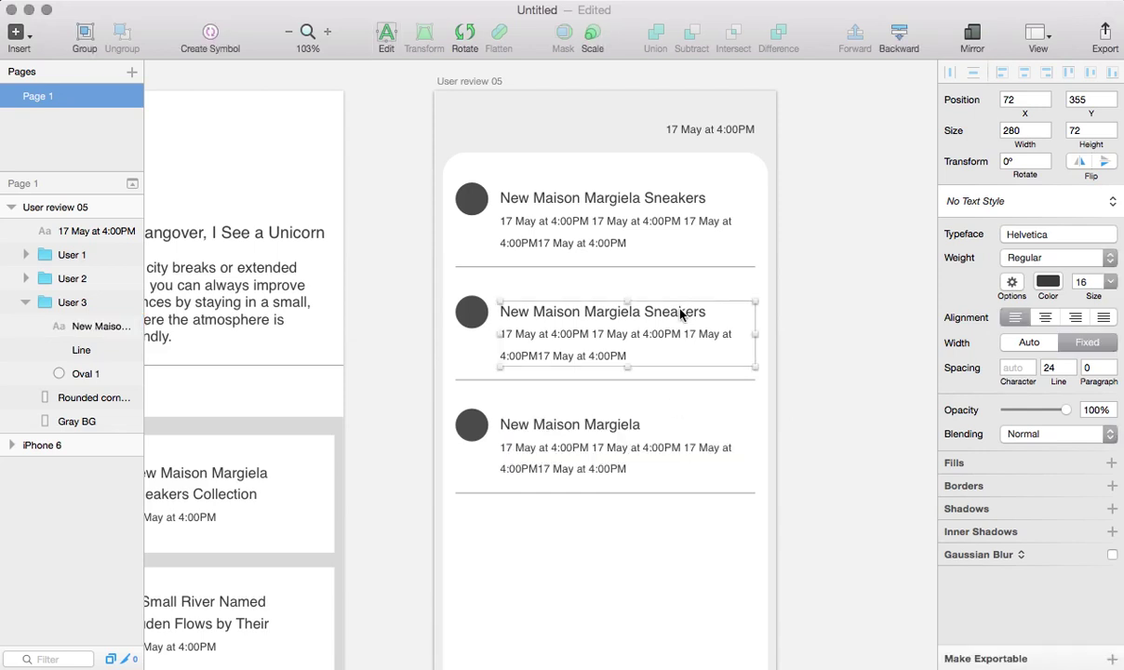
pyautogui.tripleClick(680, 315)
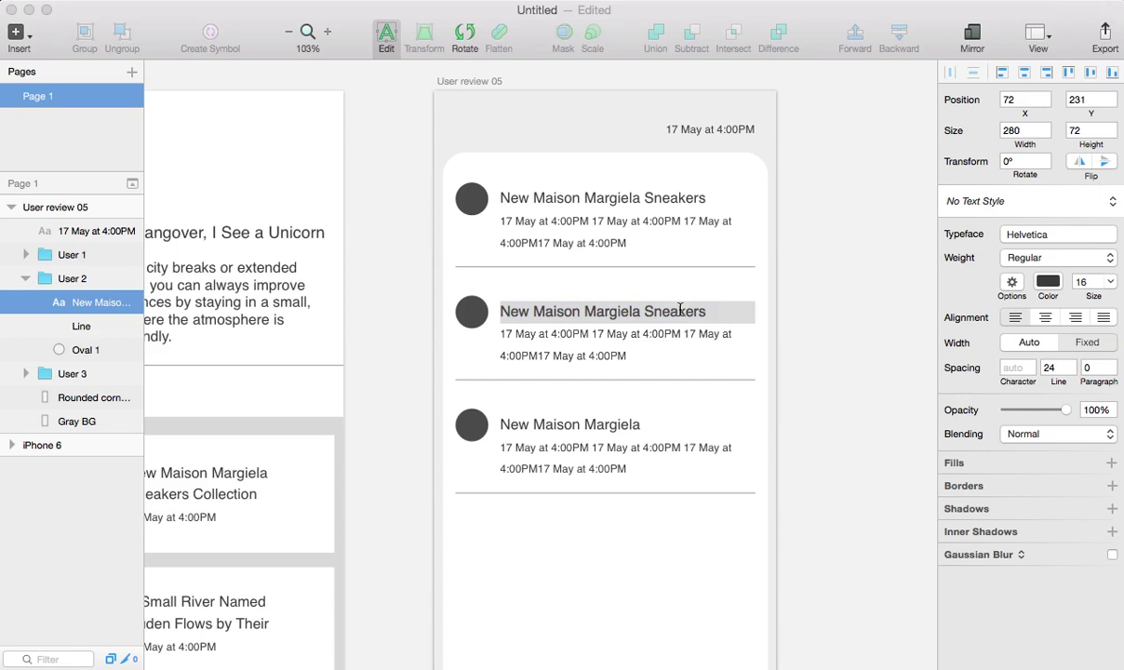
pyautogui.click(681, 316)
pyautogui.doubleClick(675, 313)
pyautogui.press('BackSpace')
# Delete the word "Sneakers" from the title in the User 1 row
pyautogui.click(680, 199)
pyautogui.doubleClick(679, 198)
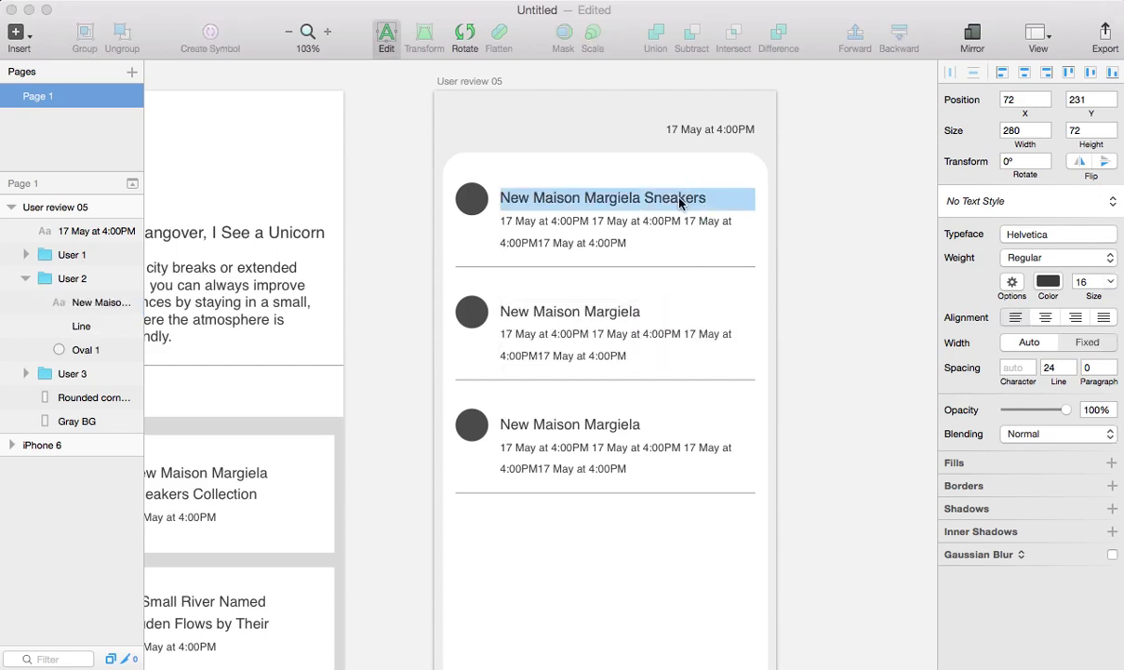
pyautogui.click(672, 198)
pyautogui.doubleClick(670, 199)
pyautogui.press('BackSpace')
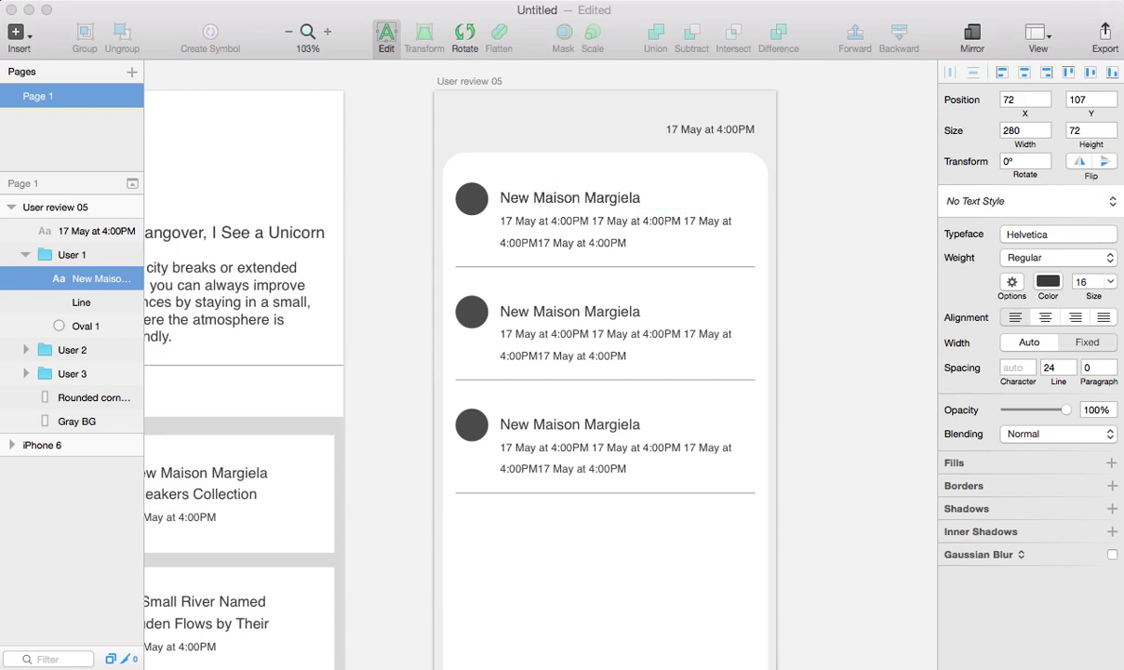
pyautogui.press('Escape')
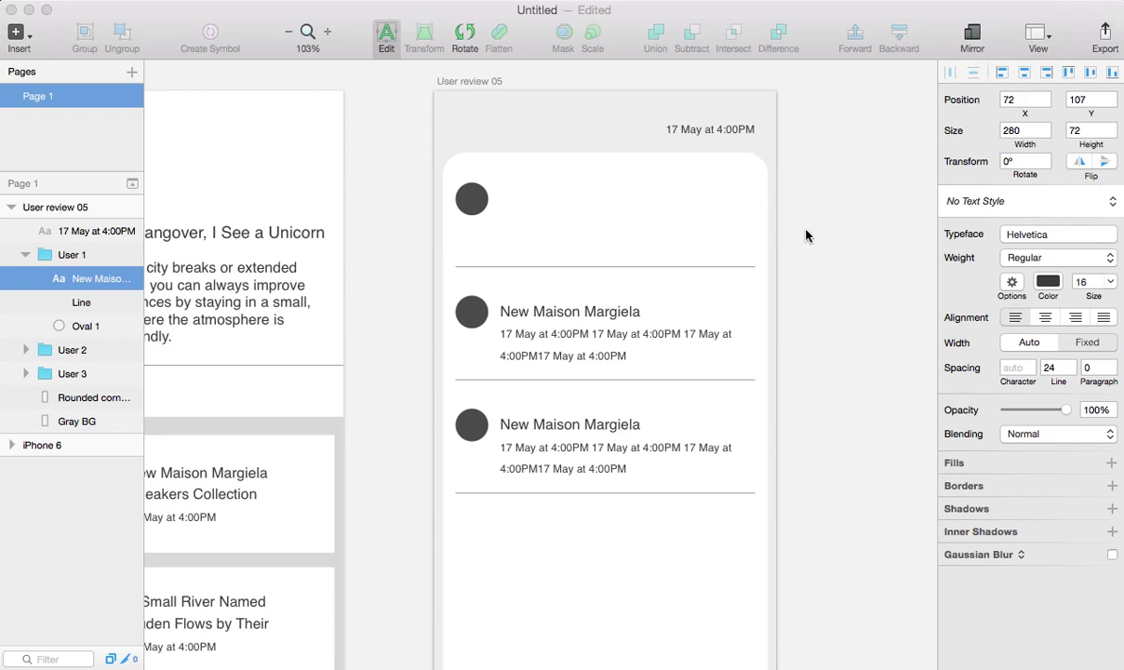
# Copy "17 May" from the date text in the gray header area
pyautogui.click(693, 130)
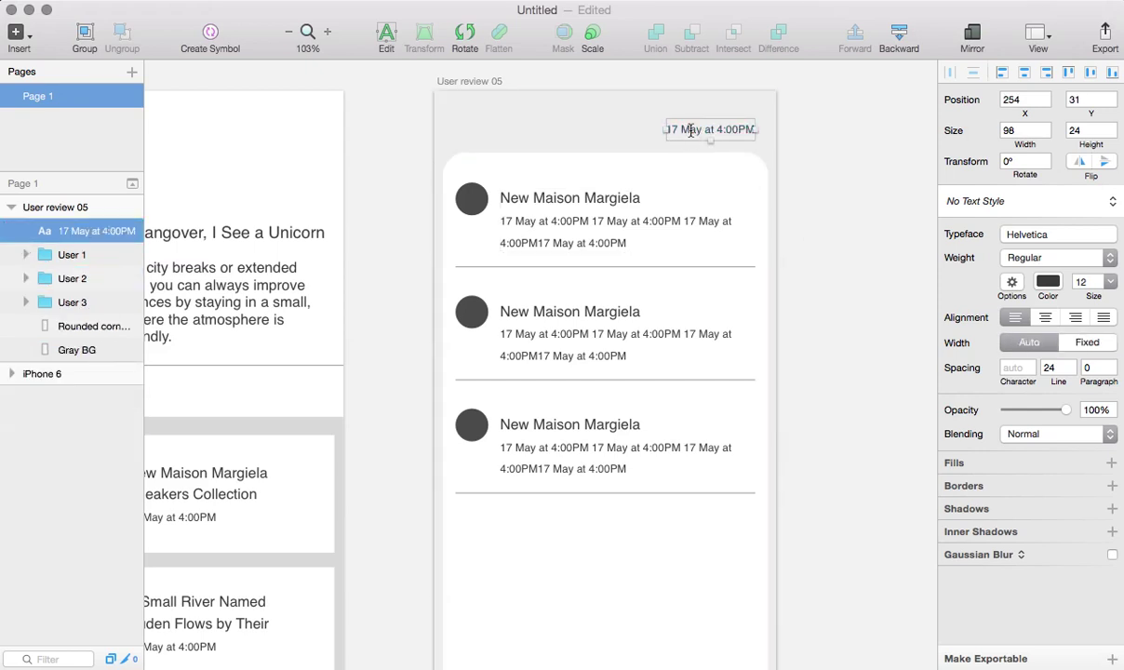
pyautogui.doubleClick(691, 130)
pyautogui.moveTo(663, 127); pyautogui.dragTo(647, 132)
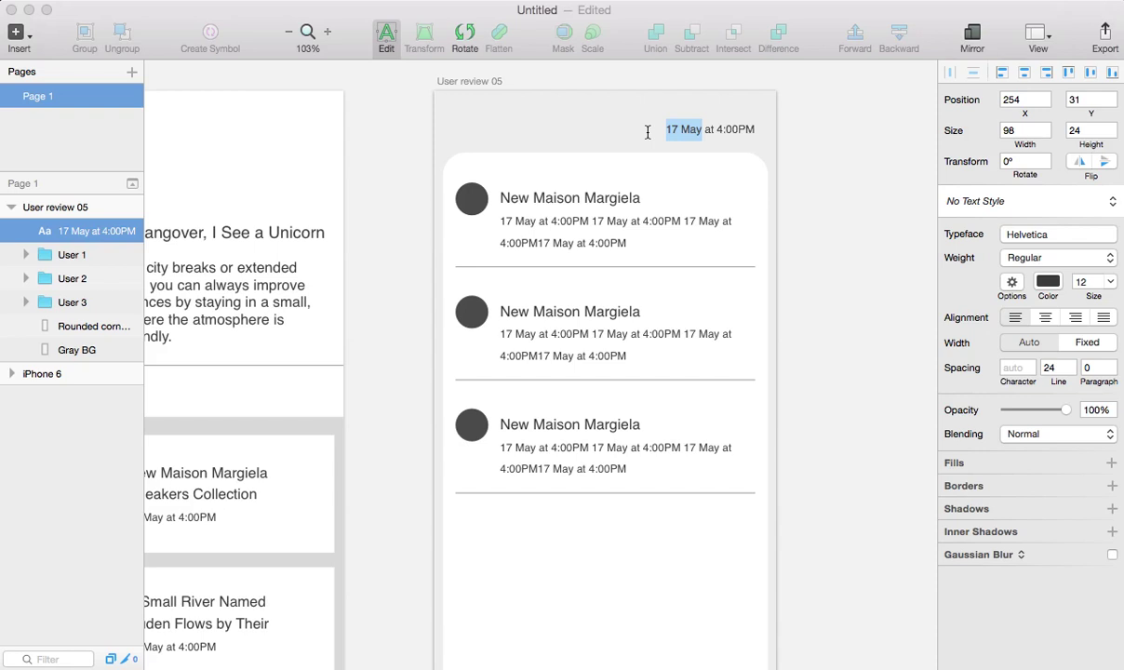
pyautogui.press('Escape')
# Expand the User 1 group and add a separate "17 May" text above its title at about X 255, Y 86
pyautogui.click(752, 190)
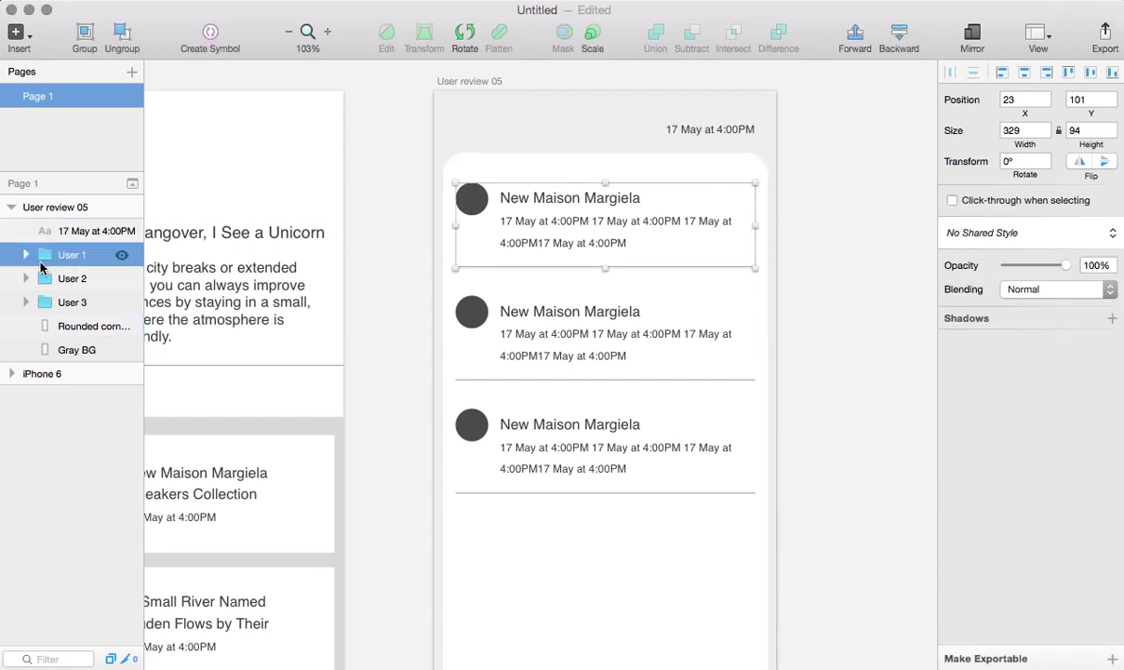
pyautogui.click(26, 256)
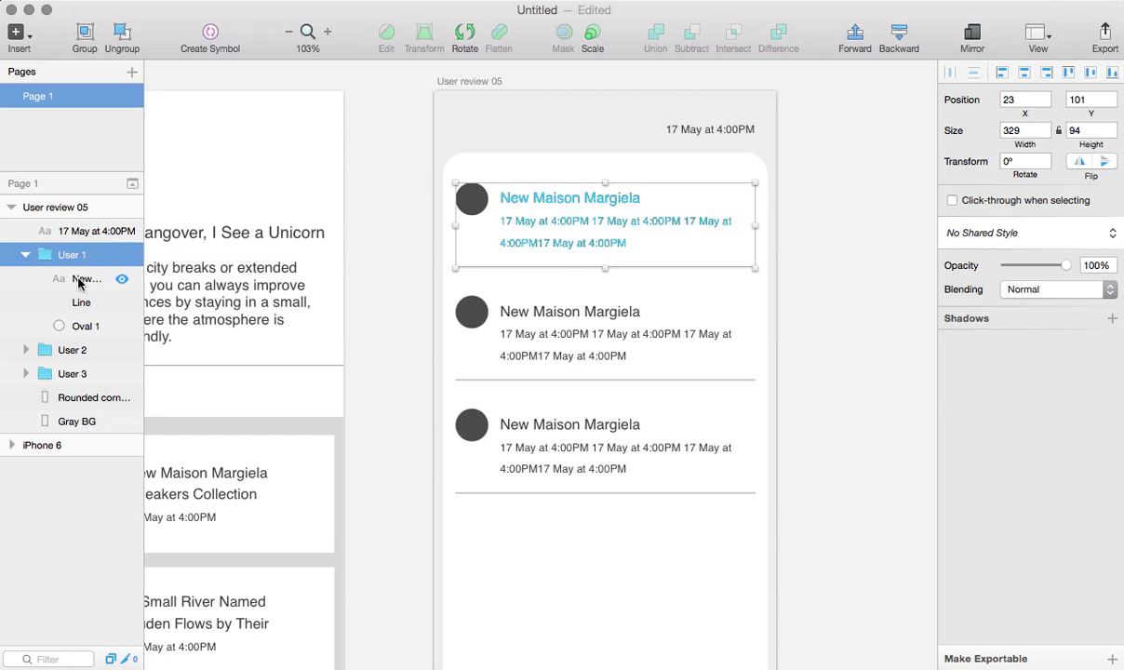
pyautogui.click(80, 282)
pyautogui.click(666, 189)
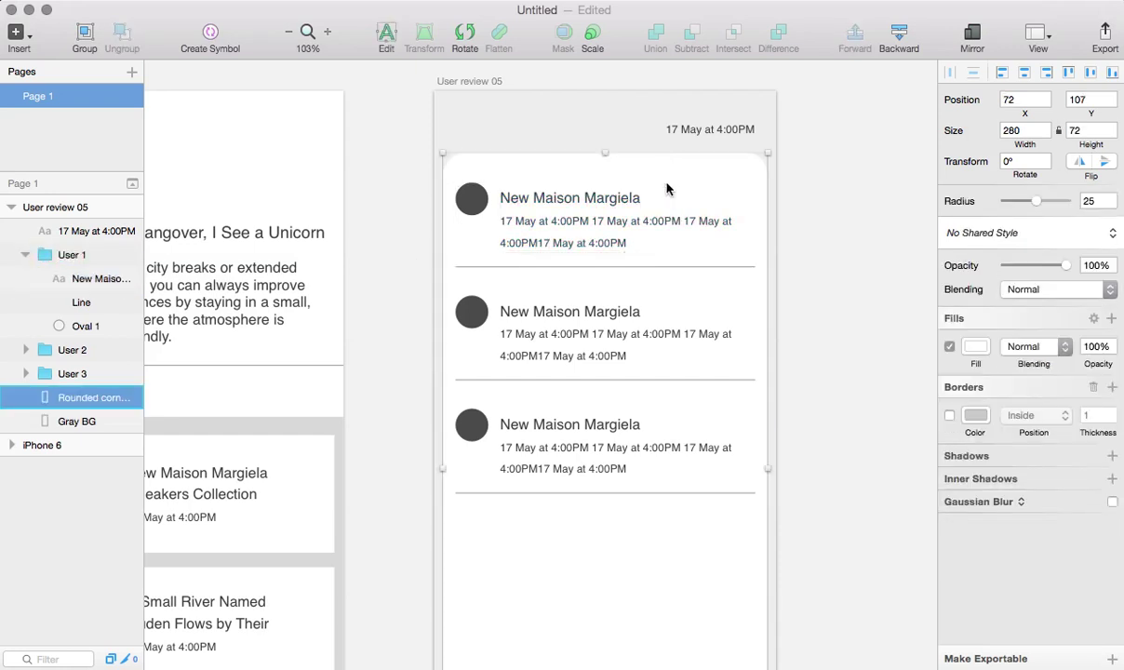
pyautogui.press('t')
pyautogui.click(668, 180)
pyautogui.write('17 May')
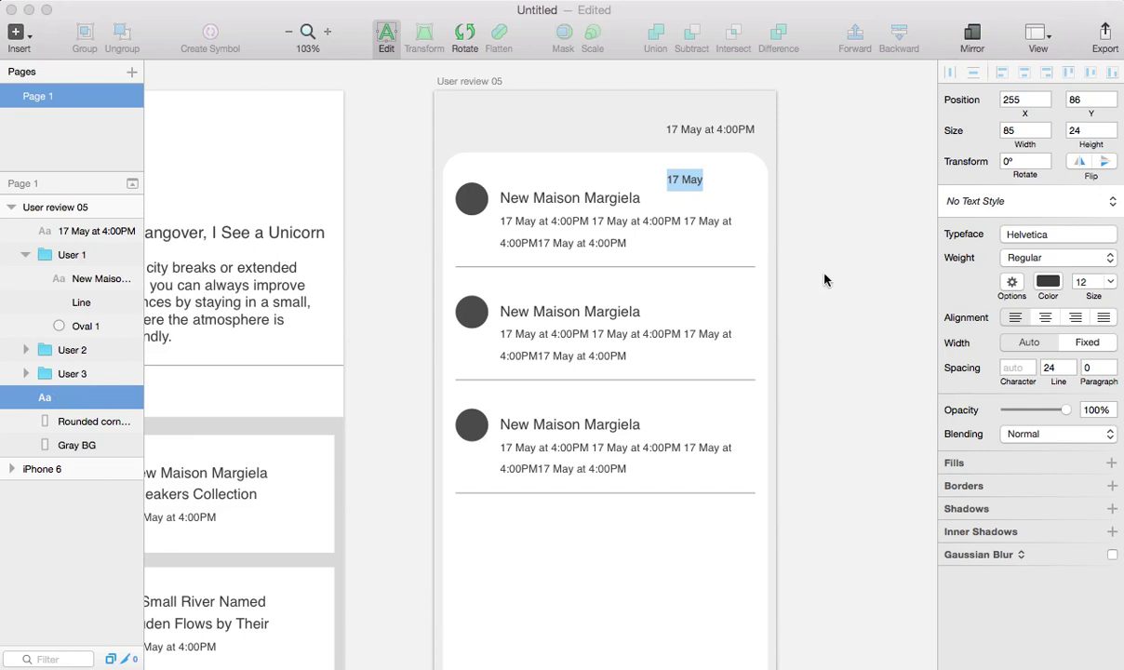
pyautogui.press('Escape')
pyautogui.press('v')
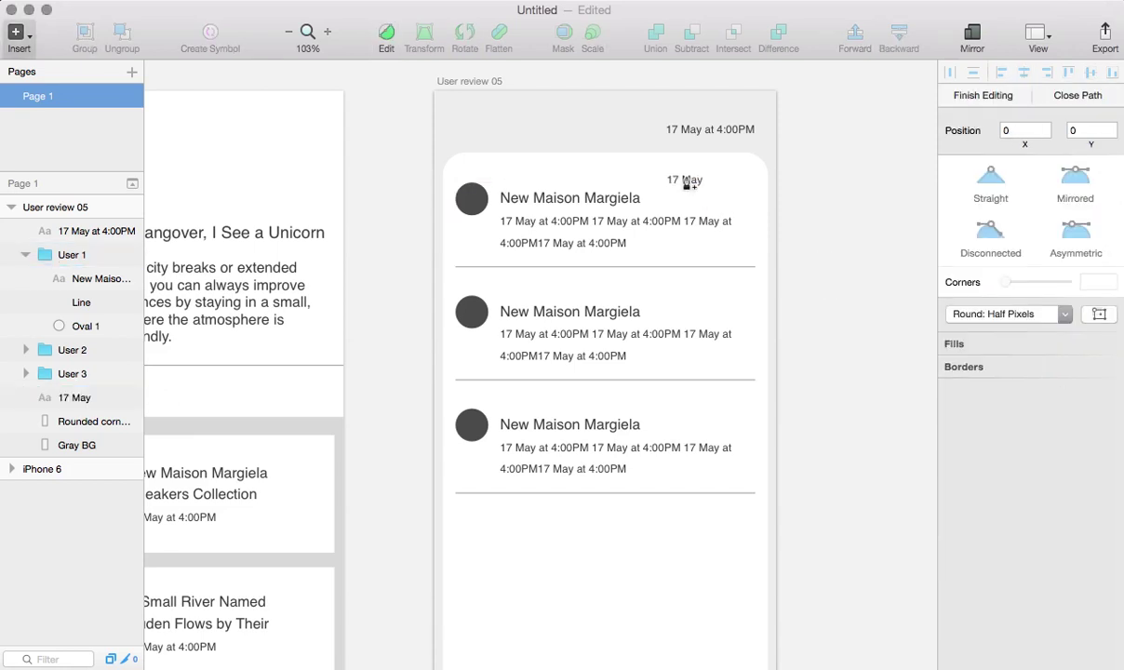
pyautogui.press('Escape')
pyautogui.press('v')
pyautogui.press('Escape')
pyautogui.press('v')
# Move the "17 May" layer into the User 1 group and align it with the divider's end at X 312, Y 89
pyautogui.moveTo(78, 402); pyautogui.dragTo(88, 268)
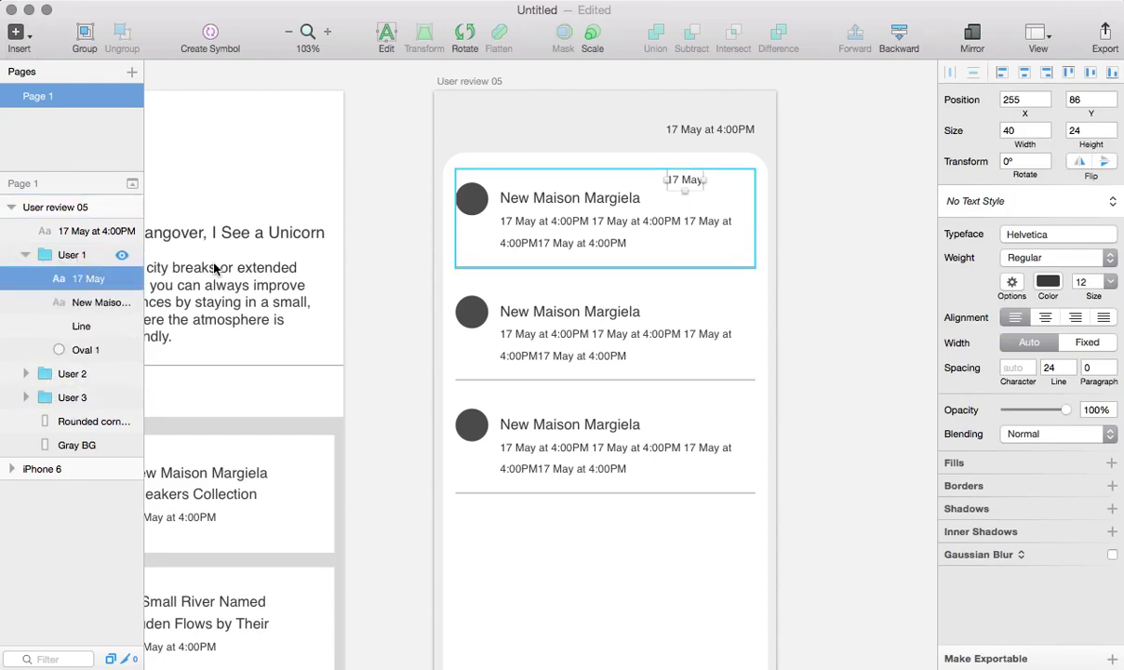
pyautogui.moveTo(684, 182); pyautogui.dragTo(731, 185)
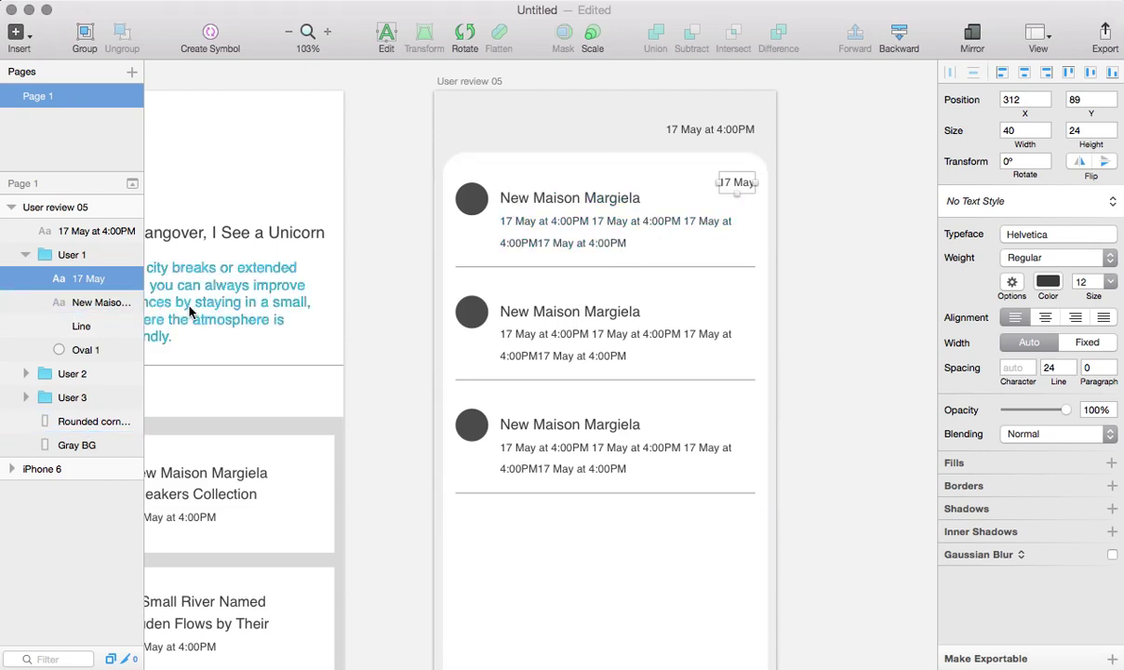
# Expand the User 2 group and select the "17 May" text layer inside the User 1 group
pyautogui.click(26, 373)
pyautogui.click(84, 399)
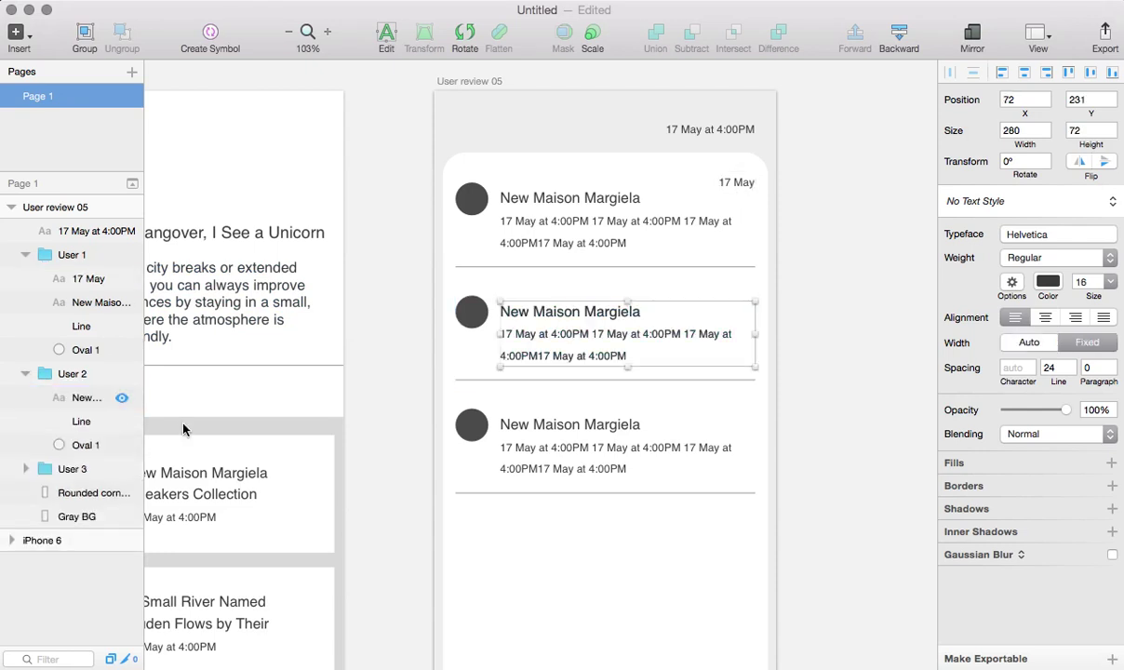
pyautogui.click(745, 183)
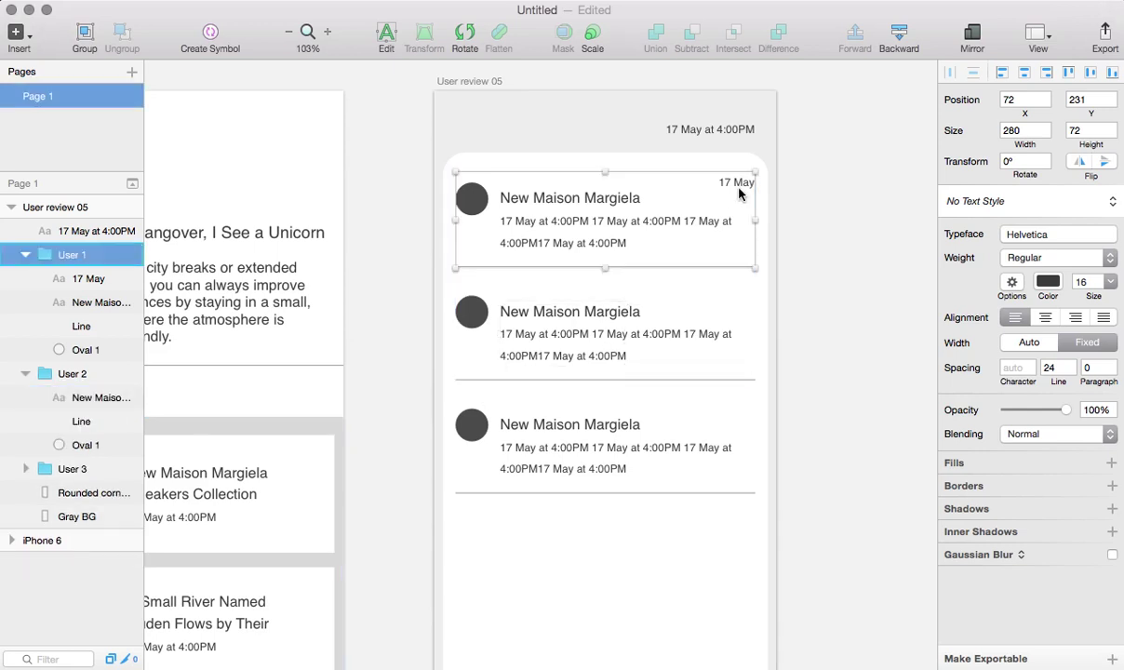
pyautogui.click(97, 280)
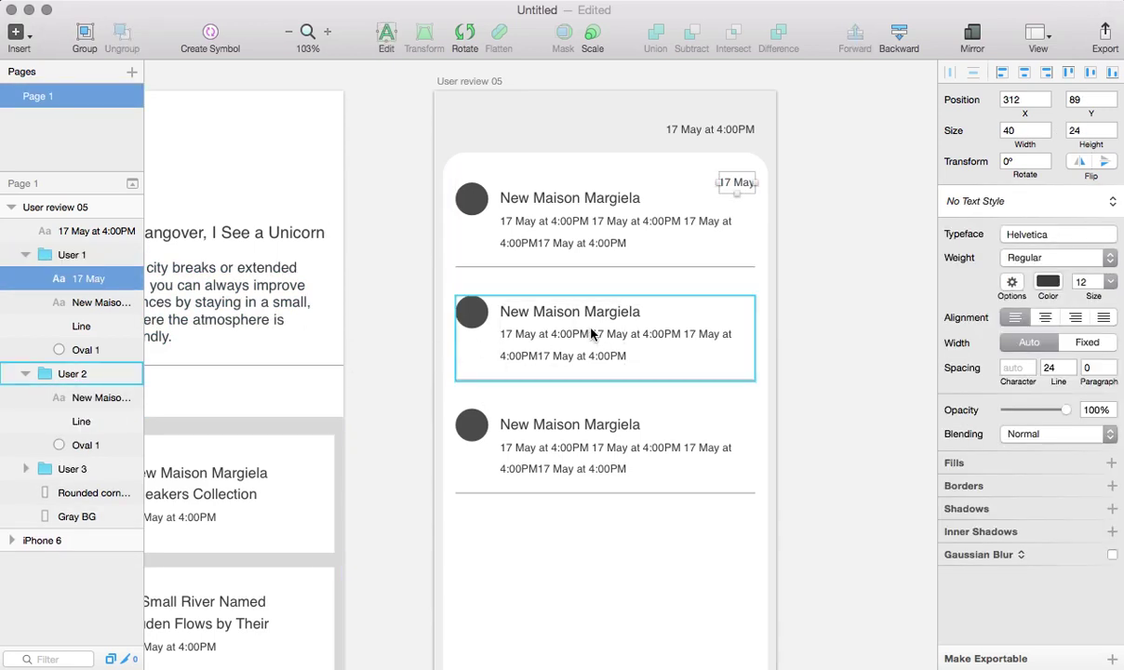
pyautogui.click(563, 312)
pyautogui.press('super+v')
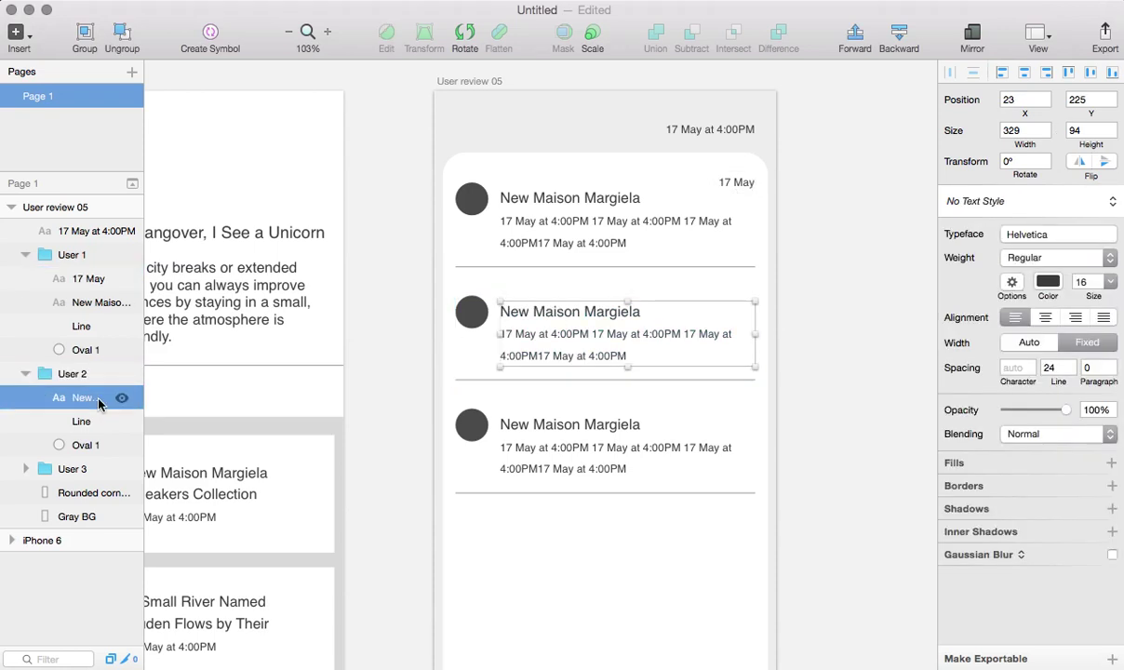
pyautogui.moveTo(735, 184); pyautogui.dragTo(741, 250)
pyautogui.press('super+z')
pyautogui.press('super+z')
pyautogui.press('super+z')
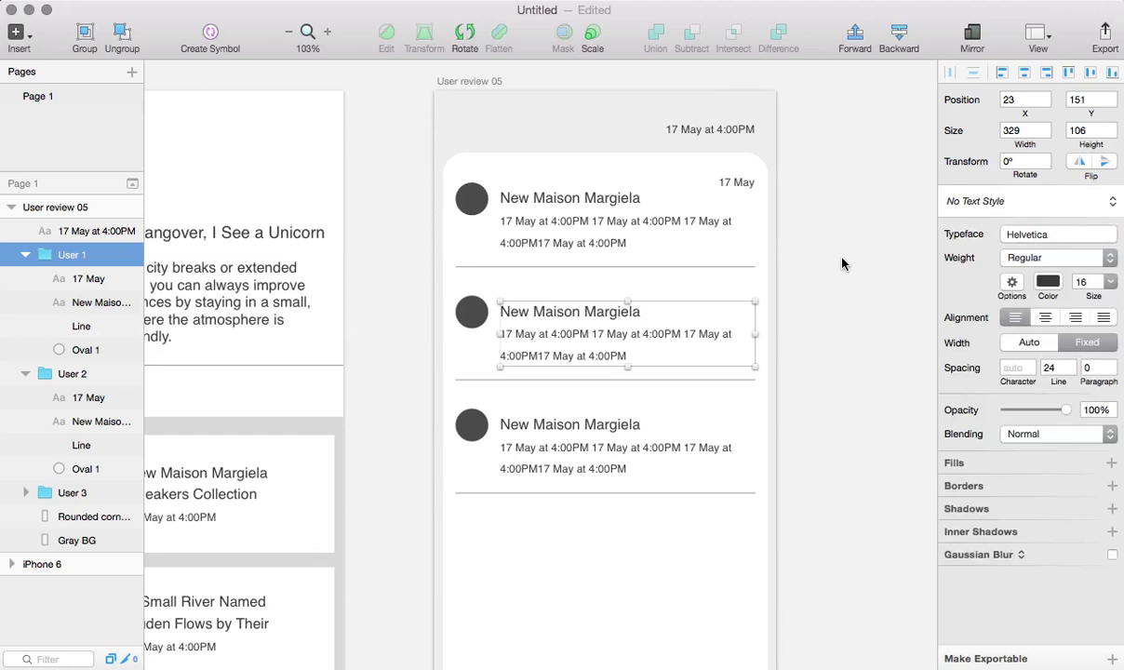
# Duplicate the "17 May" text of the User 1 group and place the copy first inside the User 2 group
pyautogui.click(97, 284)
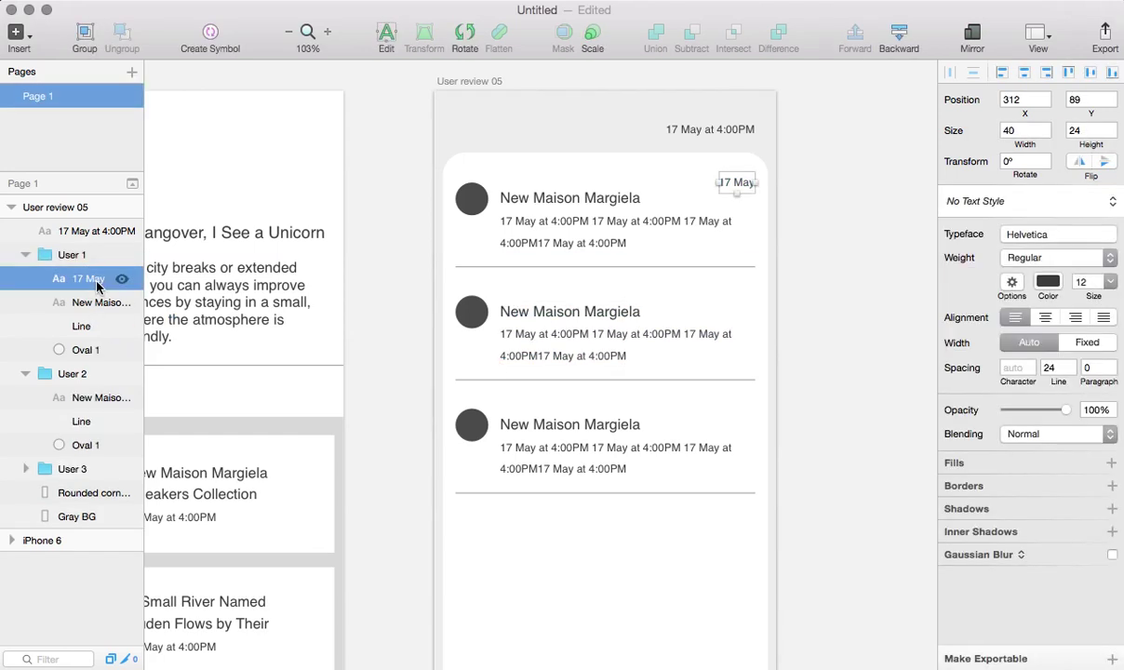
pyautogui.press('super+d')
pyautogui.moveTo(97, 284); pyautogui.dragTo(97, 412)
# Move the copied "17 May" date straight down to Y 209, above the User 2 row's comment
pyautogui.hotkey('shift', 'Down')
pyautogui.hotkey('shift', 'Down')
pyautogui.hotkey('shift', 'Down')
pyautogui.hotkey('shift', 'Down')
pyautogui.hotkey('shift', 'Down')
pyautogui.hotkey('shift', 'Down')
pyautogui.hotkey('shift', 'Down')
pyautogui.hotkey('shift', 'Down')
pyautogui.hotkey('shift', 'Down')
pyautogui.hotkey('shift', 'Down')
pyautogui.hotkey('shift', 'Down')
pyautogui.hotkey('shift', 'Down')
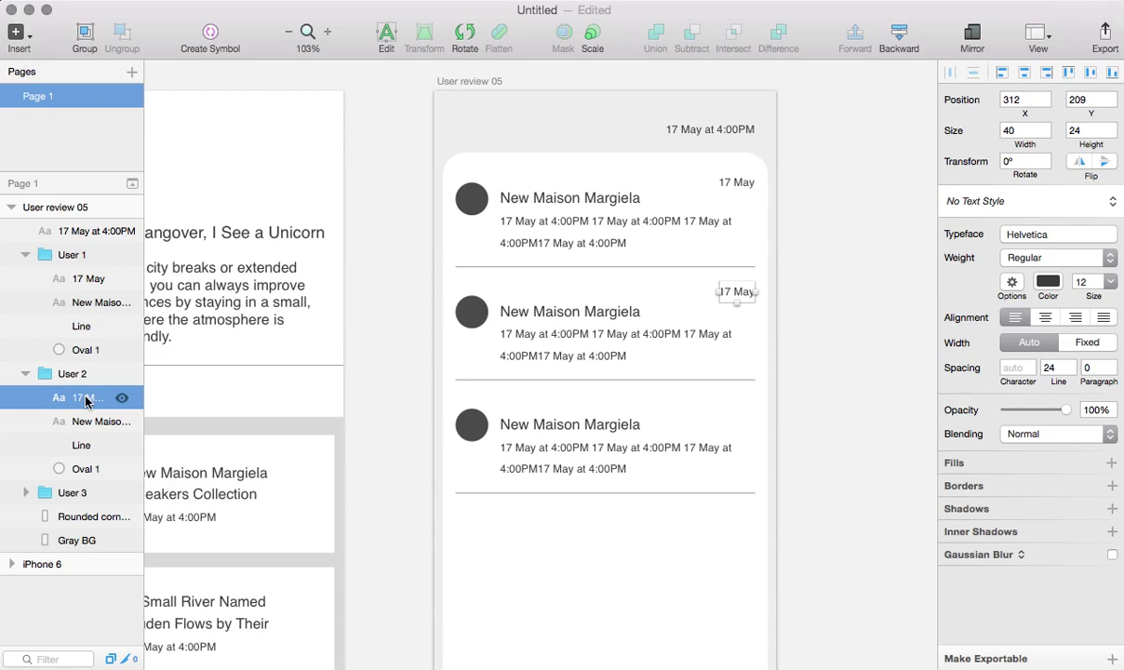
# Duplicate the User 2 date text and place the copy inside the expanded User 3 group
pyautogui.press('super+d')
pyautogui.moveTo(85, 400); pyautogui.dragTo(99, 527)
pyautogui.click(27, 518)
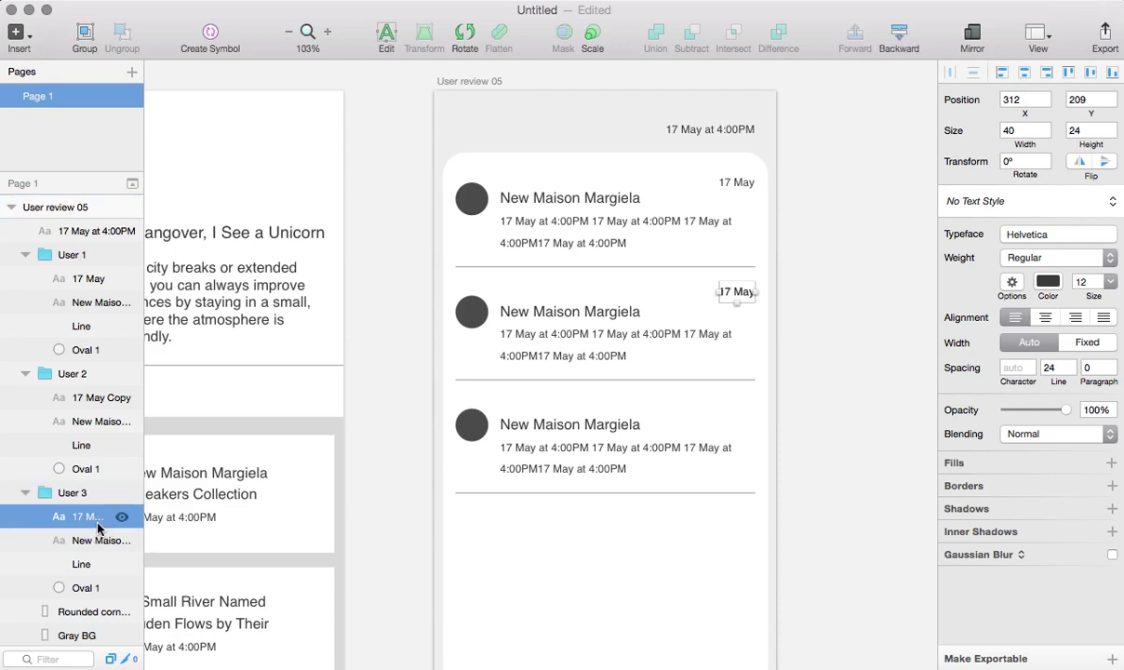
# Move the User 3 date straight down to Y 349 so it sits beside that row's title
pyautogui.hotkey('shift', 'Down')
pyautogui.hotkey('shift', 'Down')
pyautogui.hotkey('shift', 'Down')
pyautogui.hotkey('shift', 'Down')
pyautogui.hotkey('shift', 'Down')
pyautogui.hotkey('shift', 'Down')
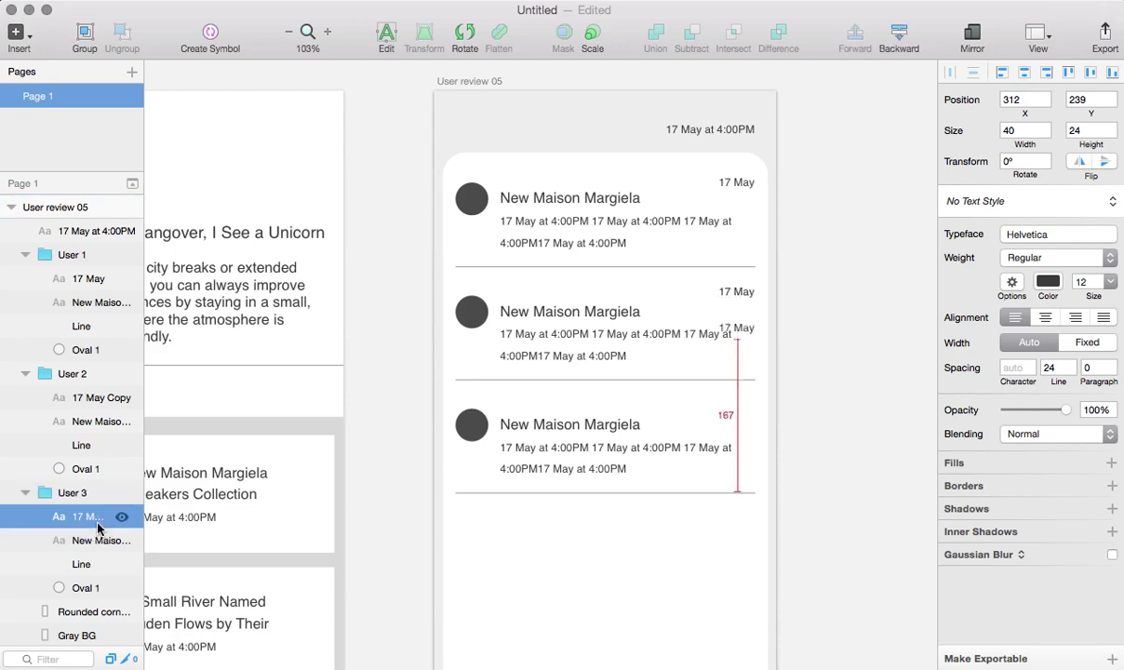
pyautogui.hotkey('shift', 'Down')
pyautogui.hotkey('shift', 'Down')
pyautogui.hotkey('shift', 'Down')
pyautogui.hotkey('shift', 'Down')
pyautogui.hotkey('shift', 'Down')
pyautogui.hotkey('shift', 'Down')
pyautogui.hotkey('shift', 'Down')
pyautogui.hotkey('shift', 'Down')
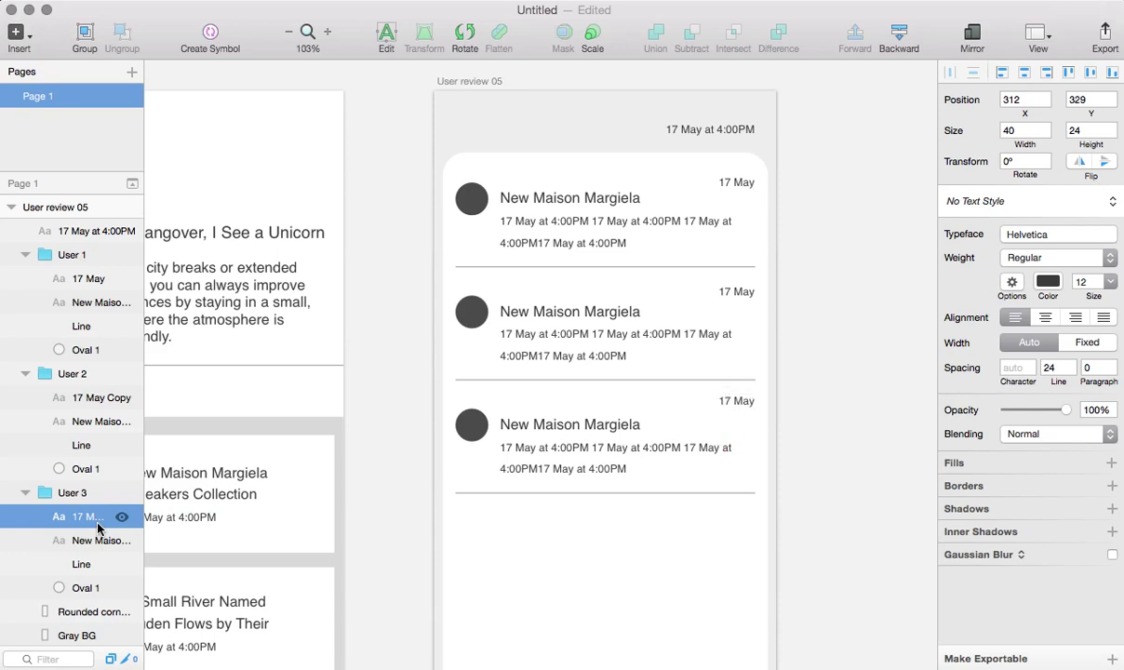
pyautogui.hotkey('shift', 'Up')
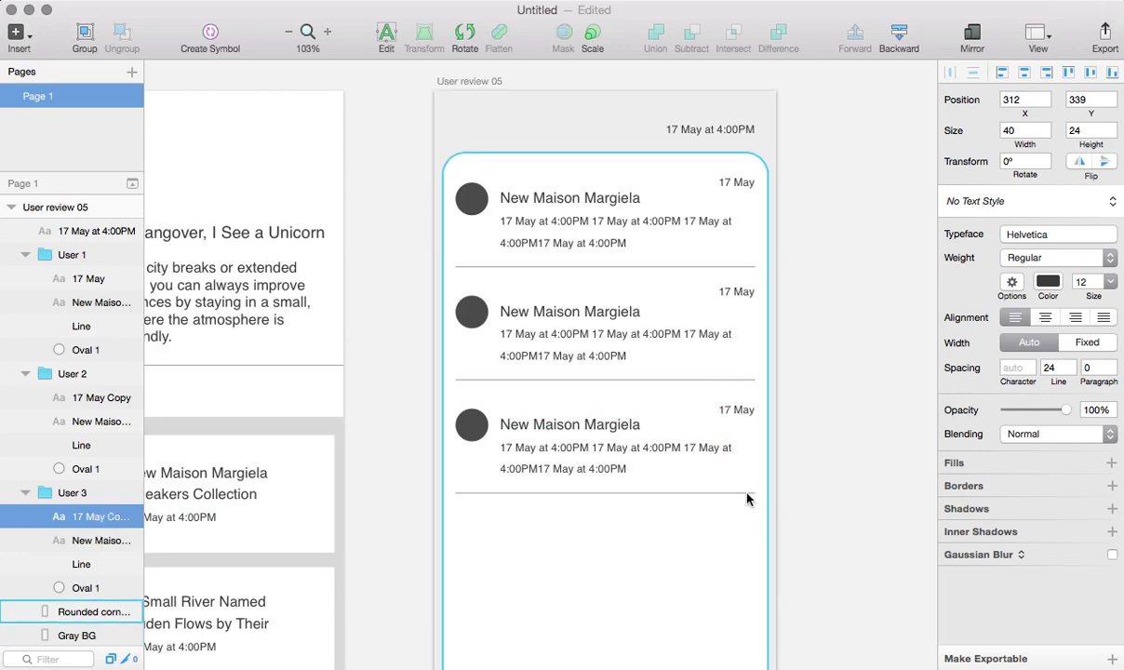
pyautogui.click(740, 416)
pyautogui.moveTo(739, 416); pyautogui.dragTo(740, 421)
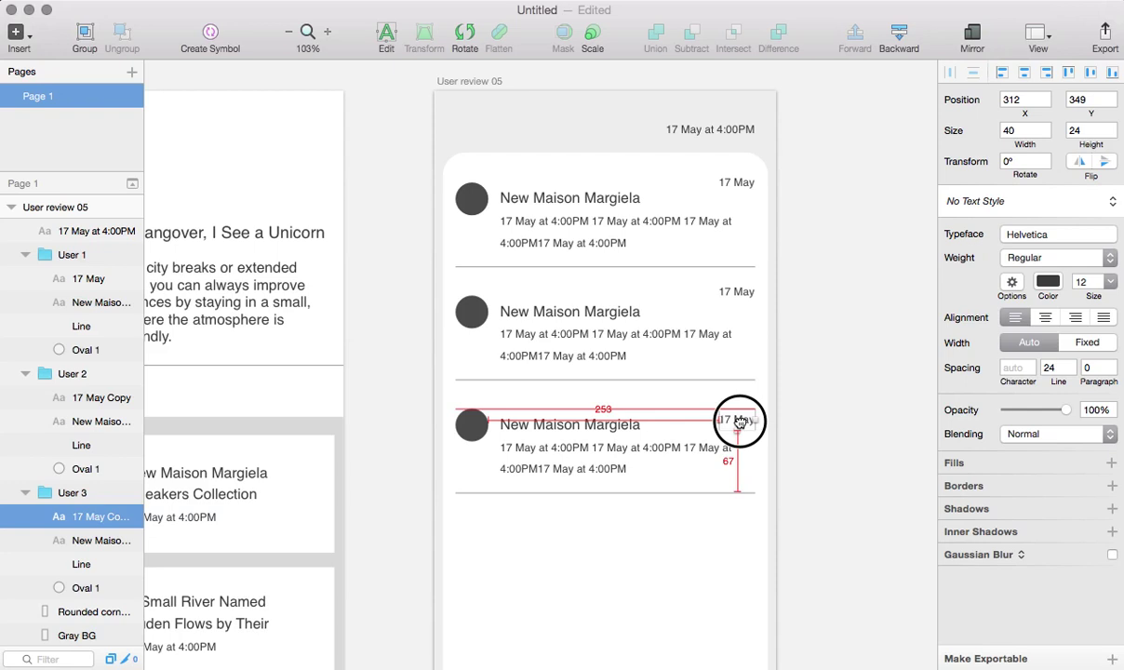
pyautogui.moveTo(740, 422); pyautogui.dragTo(740, 420)
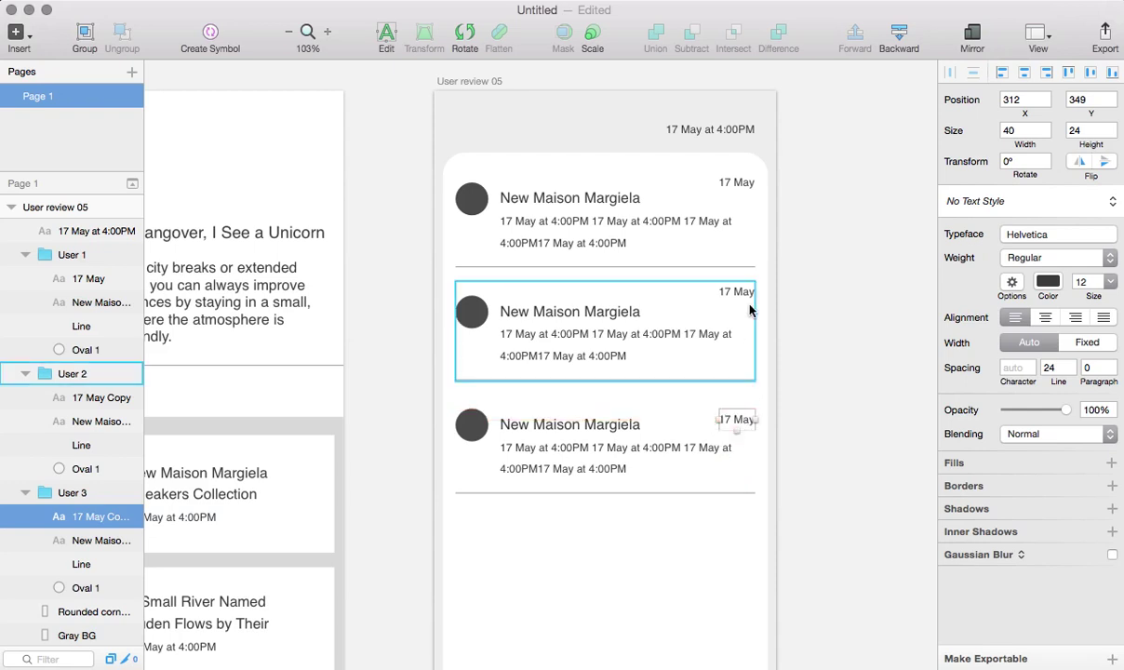
# Lower the "17 May" dates beside their titles, to Y 225 in the User 2 row and Y 101 in the User 1 row
pyautogui.click(94, 398)
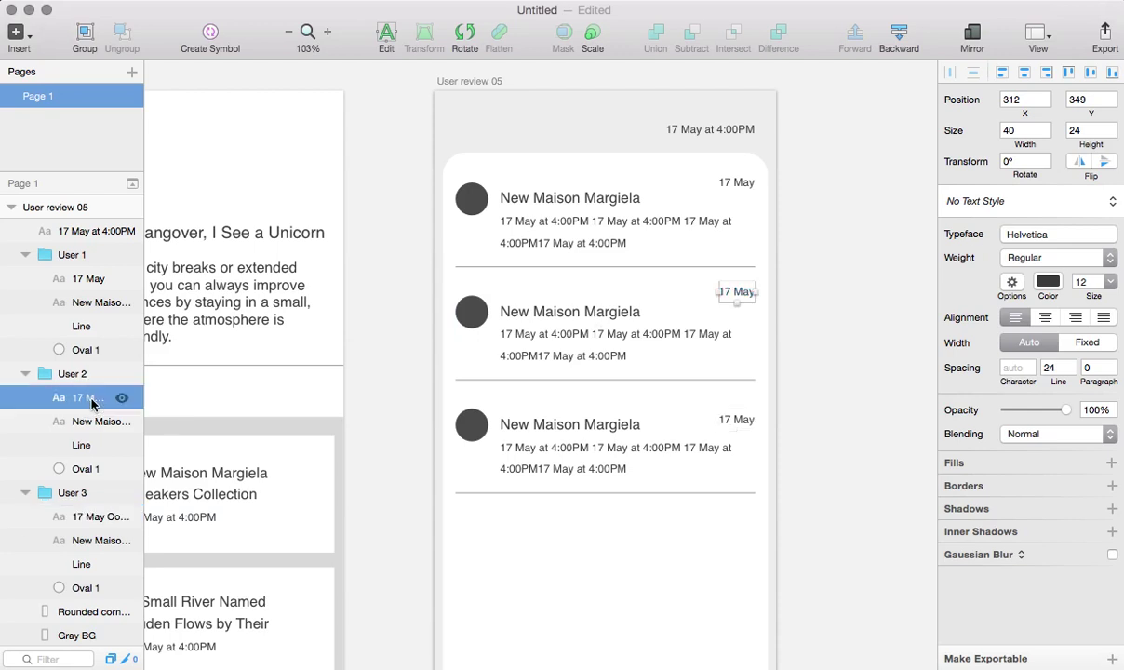
pyautogui.moveTo(745, 298); pyautogui.dragTo(743, 308)
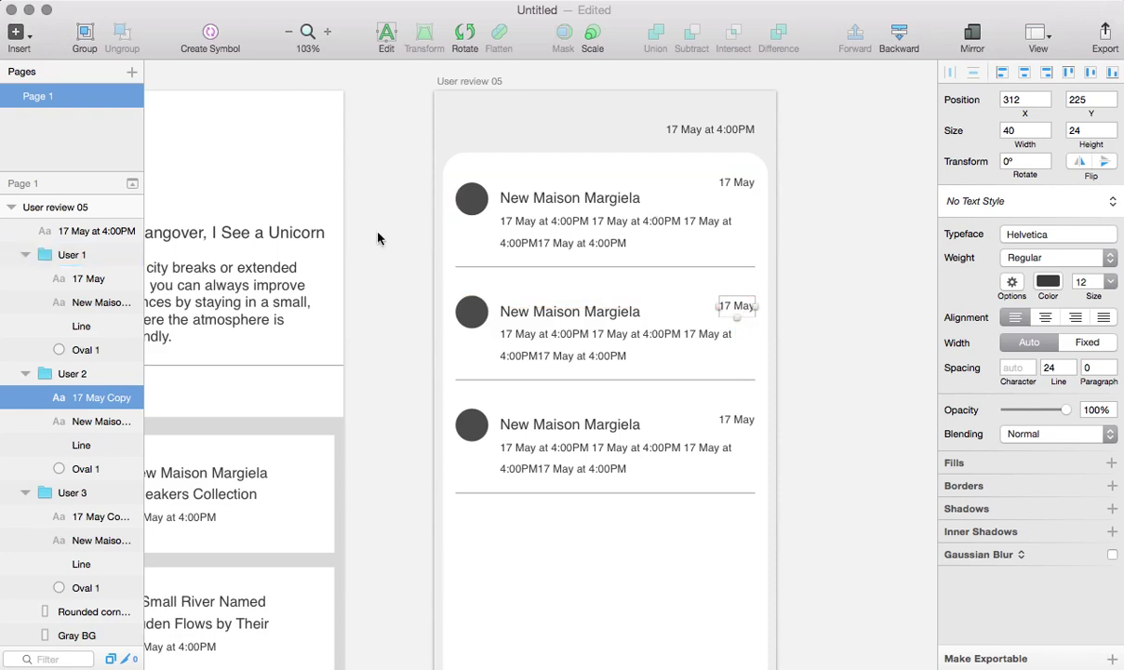
pyautogui.click(85, 282)
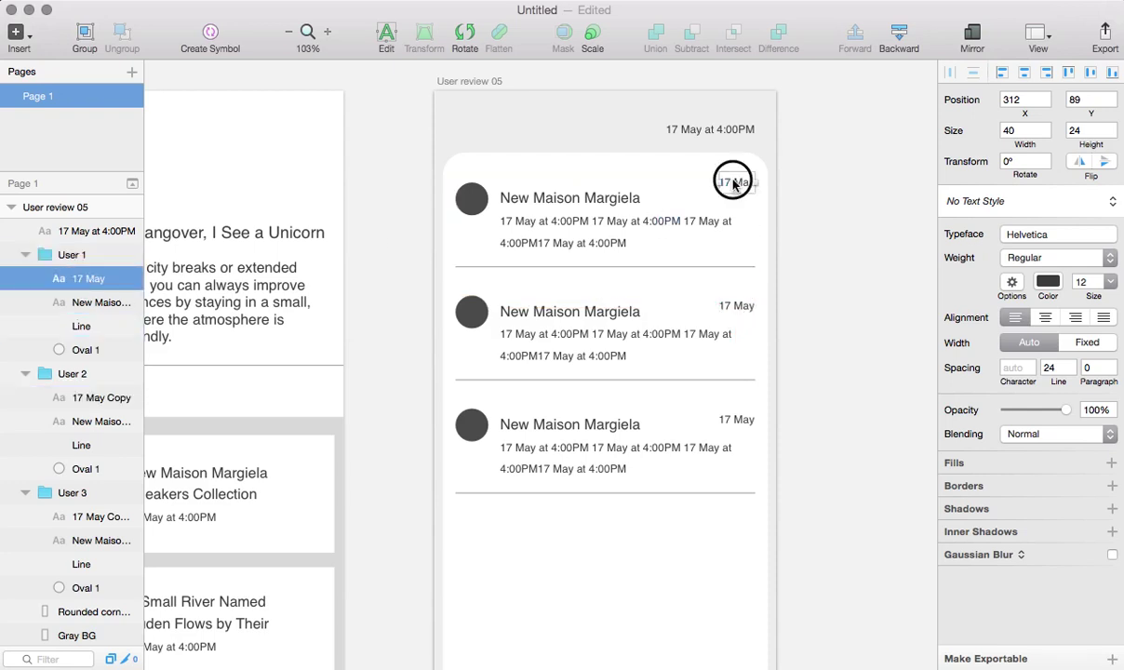
pyautogui.moveTo(733, 184); pyautogui.dragTo(734, 196)
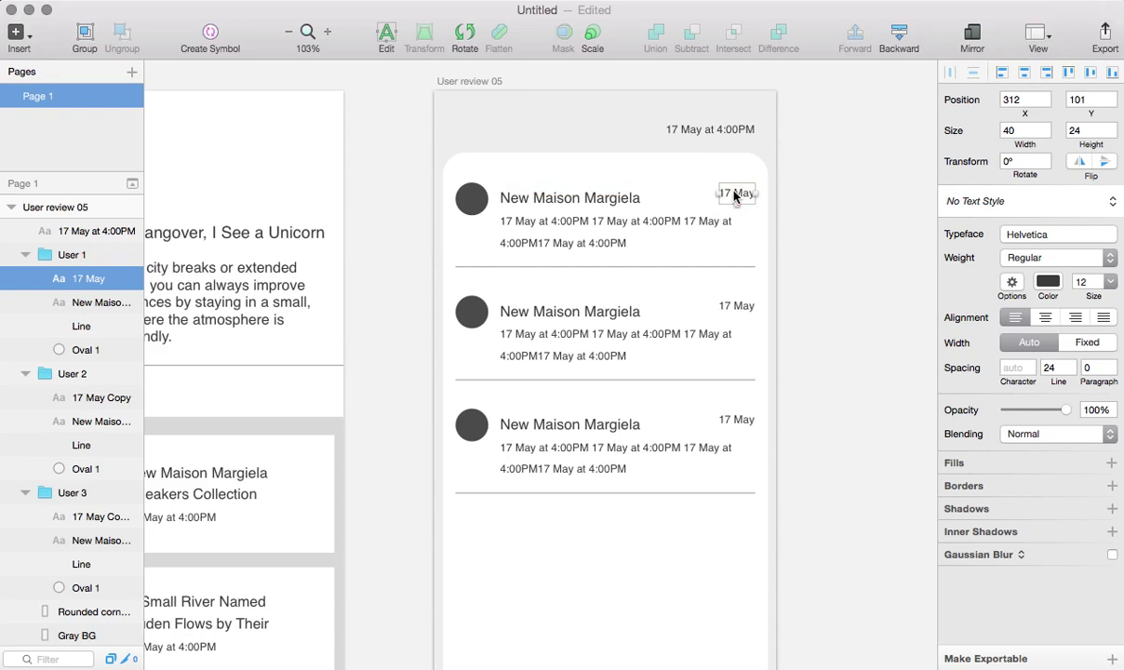
pyautogui.click(812, 262)
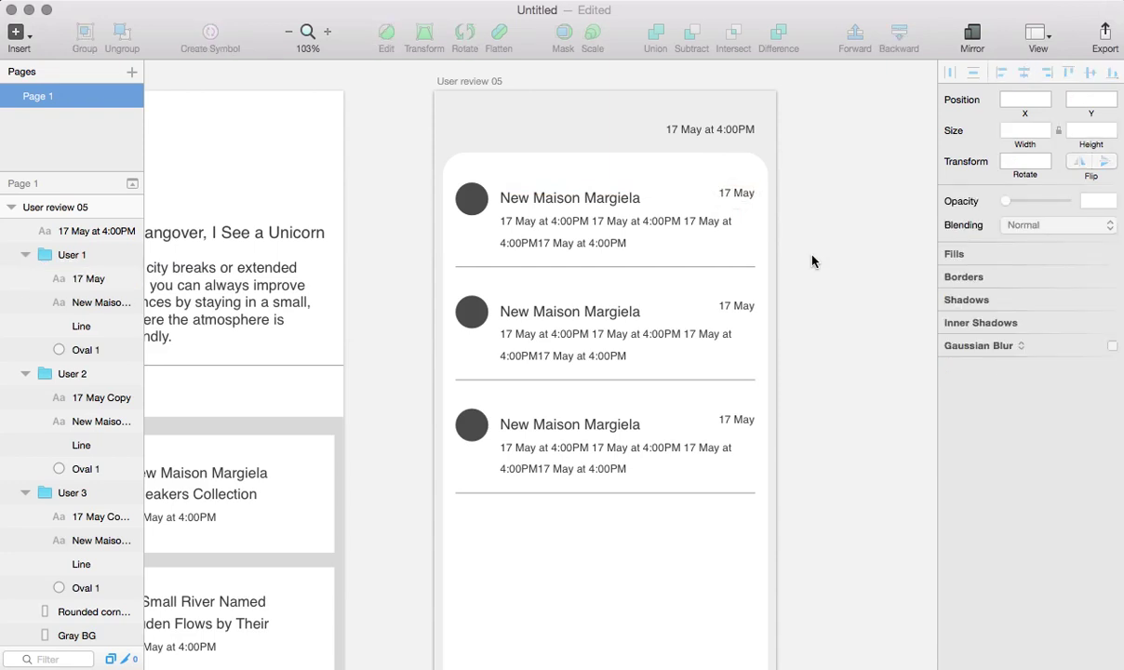
# Check the reference comment rows in the browser's SketchViewer page, return to Sketch, and collapse the User 1, User 2 and User 3 groups
pyautogui.press('super+Tab')
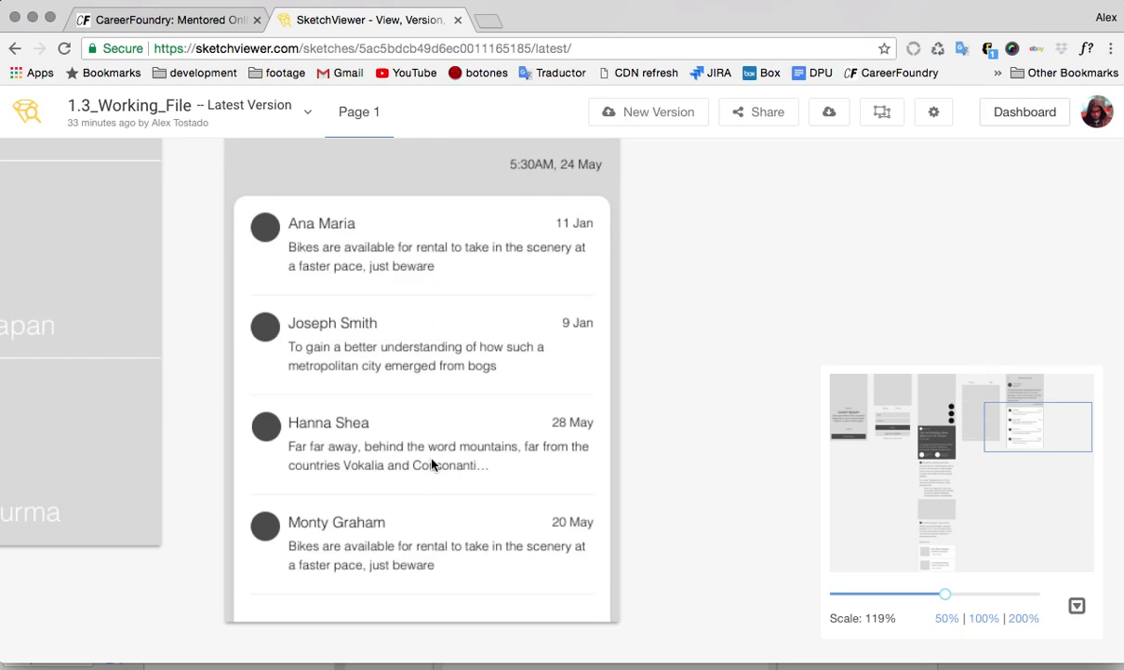
pyautogui.press('super+Tab')
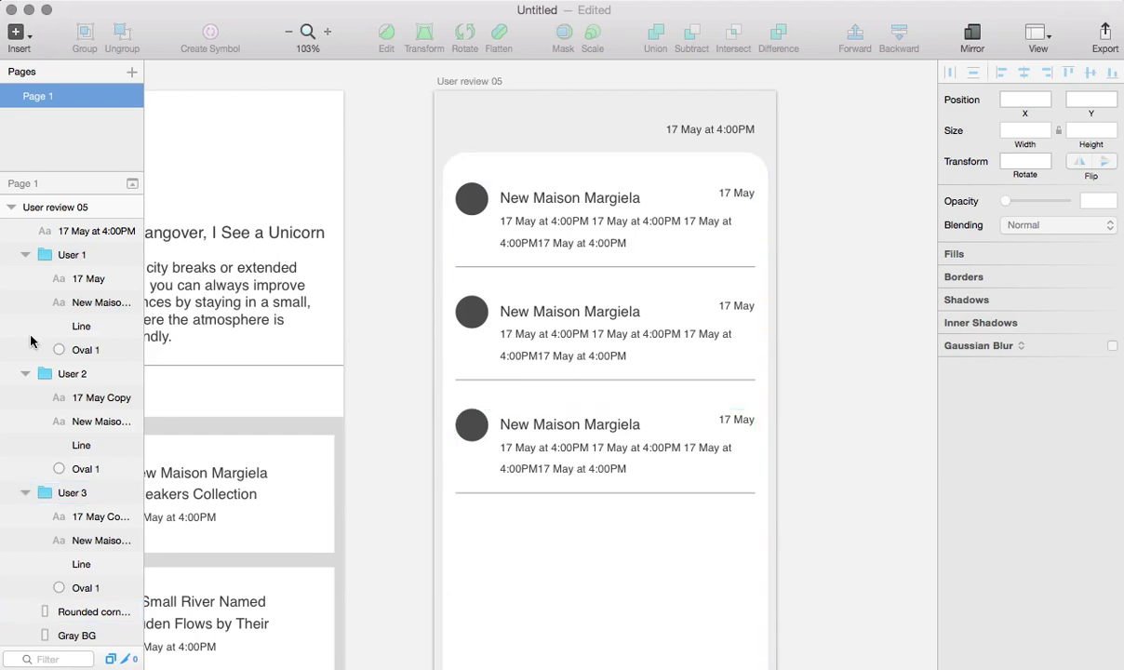
pyautogui.click(26, 254)
pyautogui.click(25, 279)
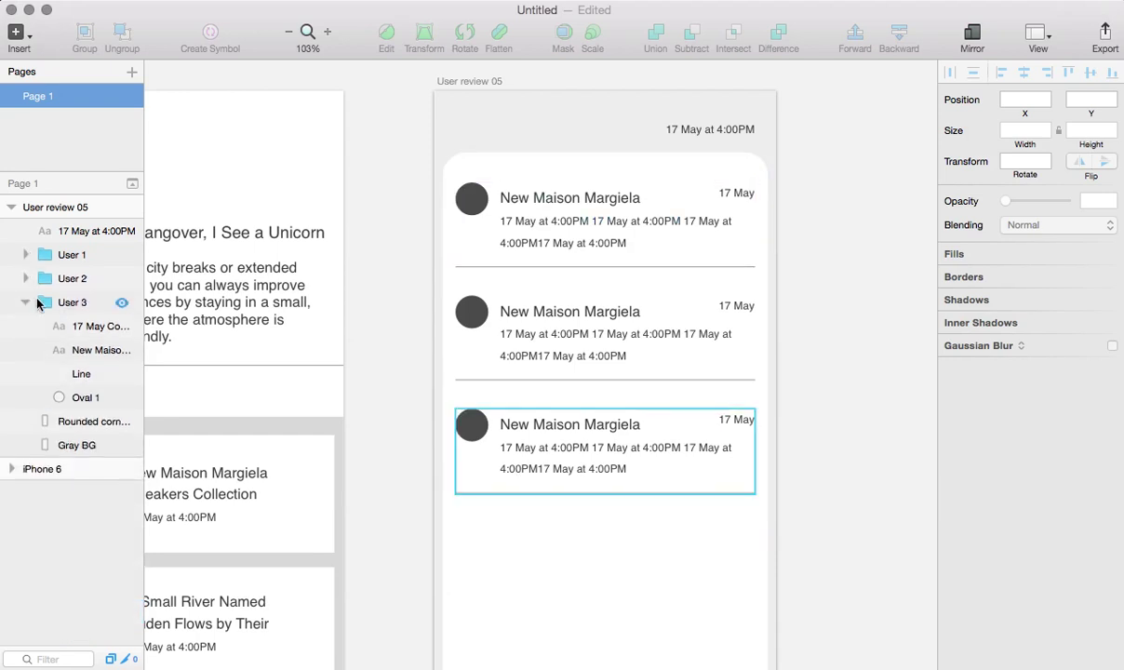
pyautogui.click(26, 303)
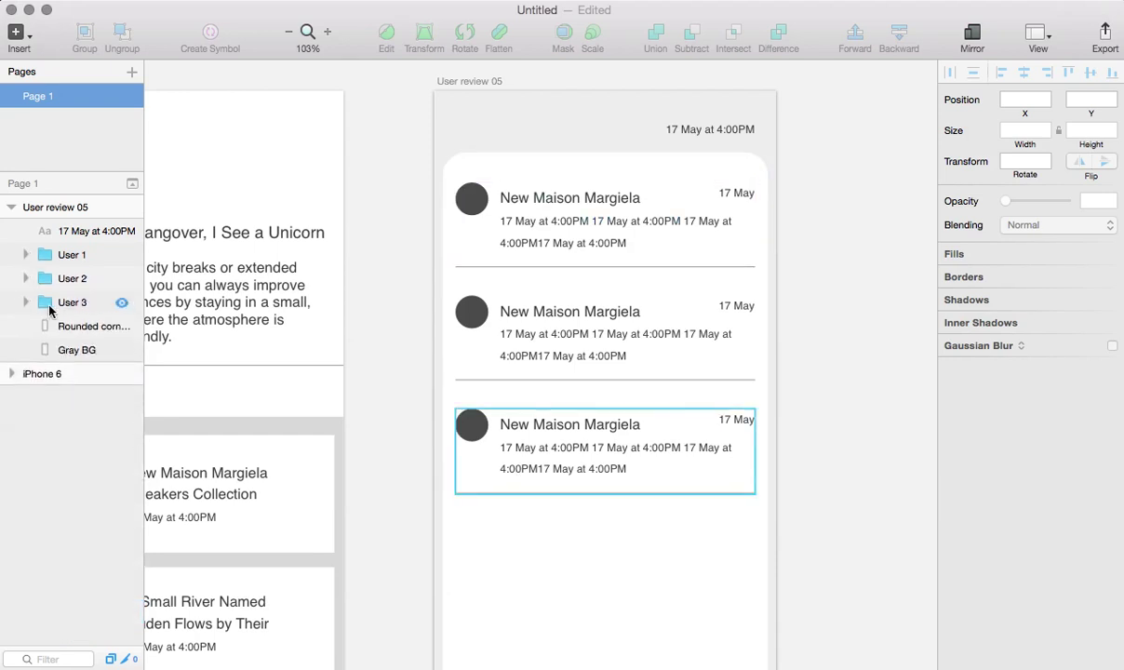
# Duplicate the User 3 group and rename the copy User 4
pyautogui.click(50, 310)
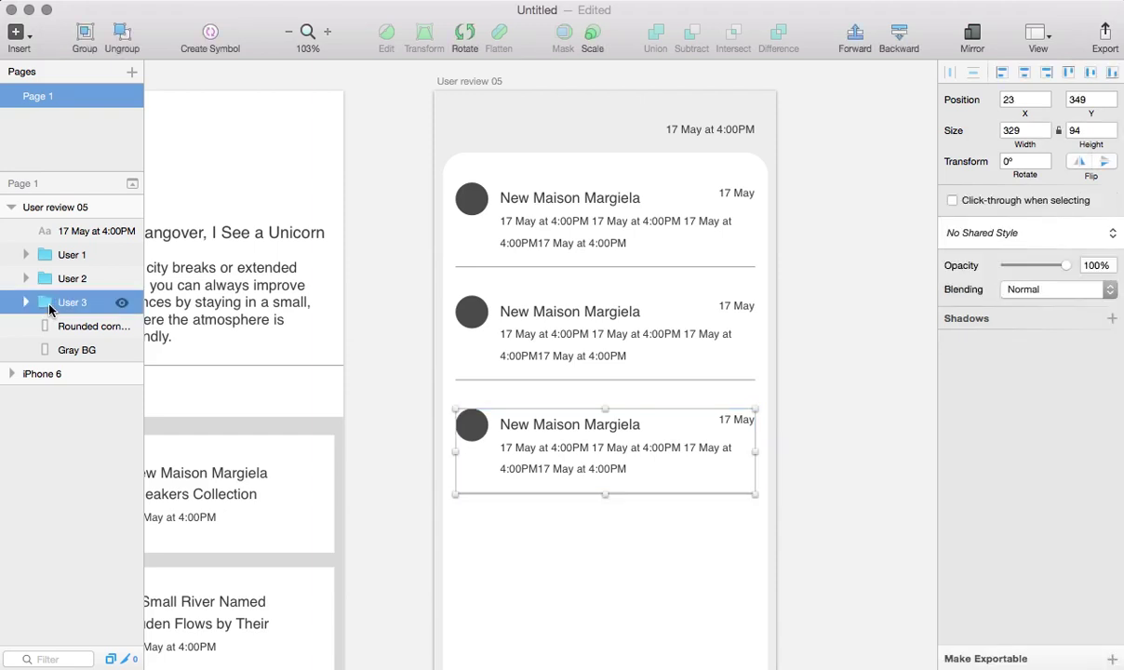
pyautogui.press('super+d')
pyautogui.doubleClick(79, 302)
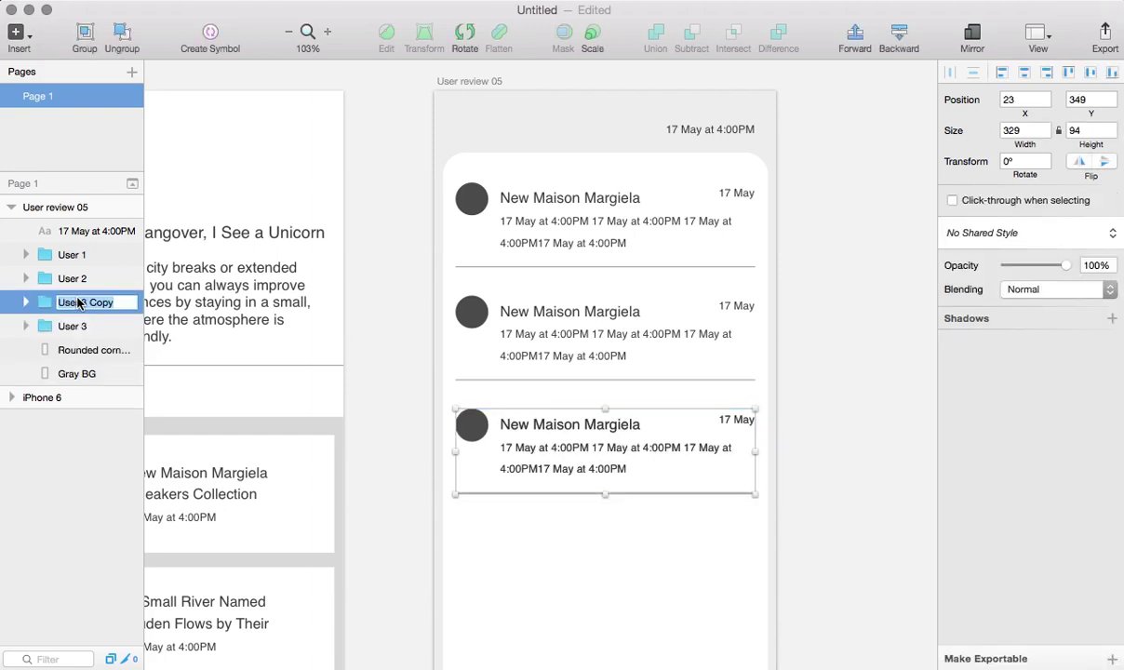
pyautogui.press('BackSpace')
pyautogui.press('BackSpace')
pyautogui.press('BackSpace')
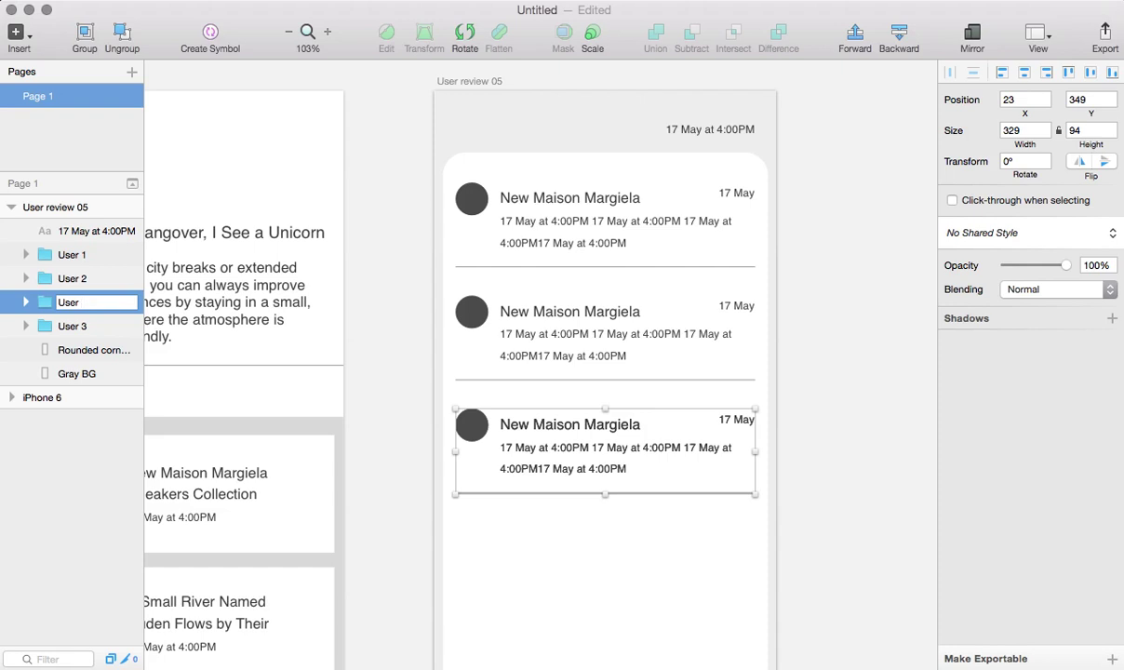
pyautogui.write('4')
pyautogui.press('Return')
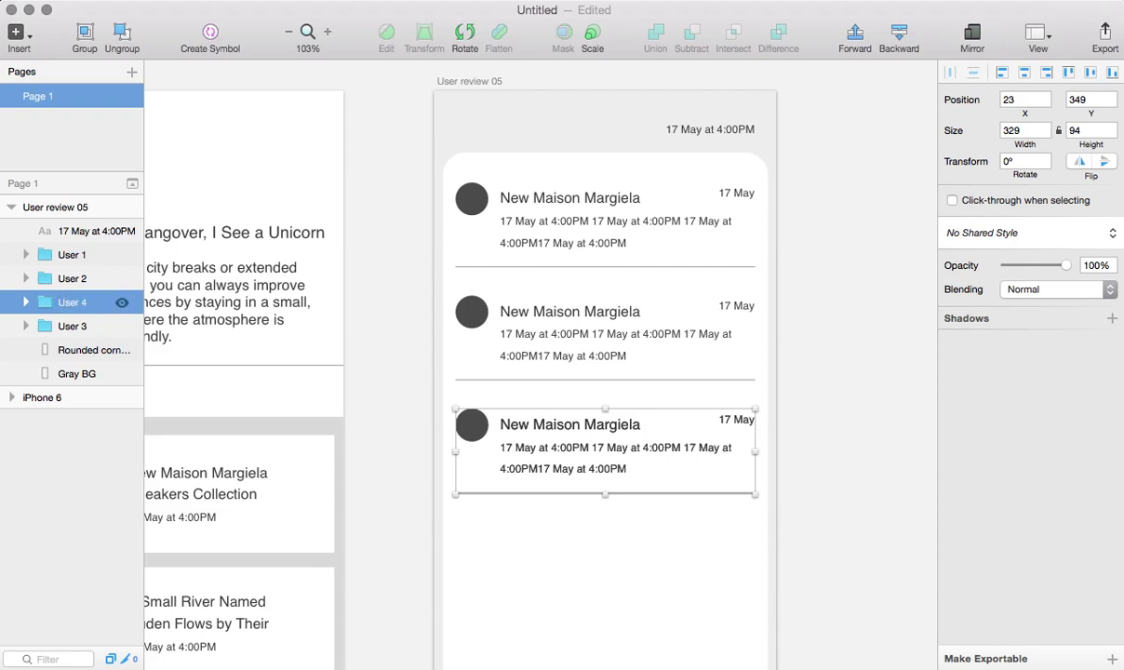
# Place the User 4 row at Y 473, 30 px below the third row, and reorder its group beneath User 3 in the layer list
pyautogui.moveTo(575, 431); pyautogui.dragTo(585, 540)
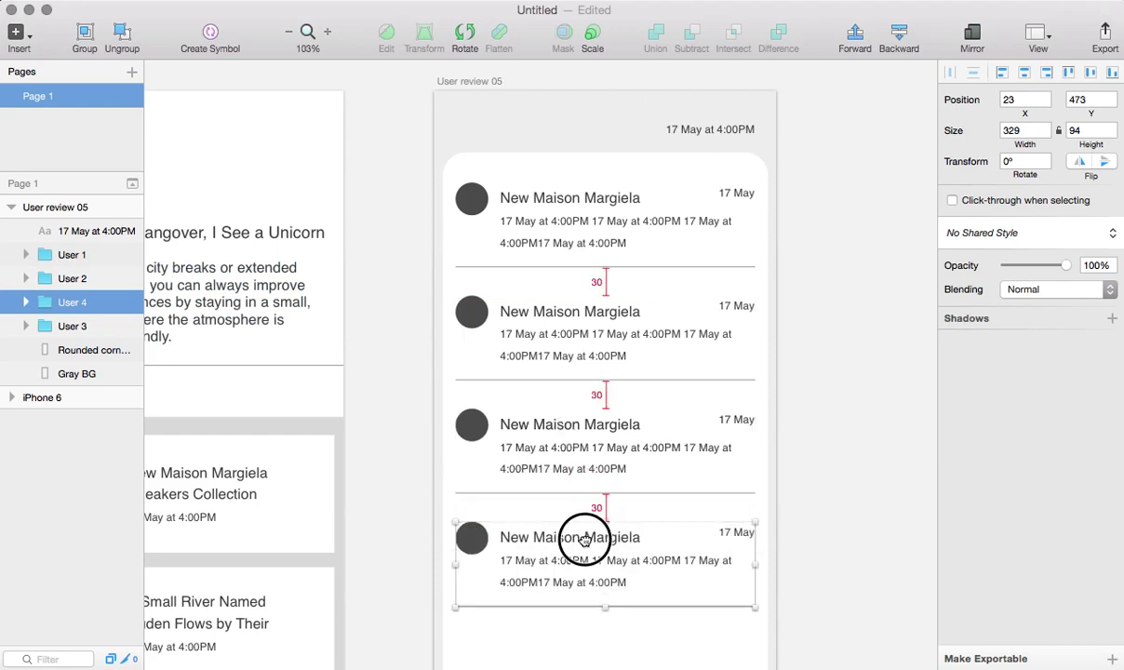
pyautogui.moveTo(584, 540); pyautogui.dragTo(584, 538)
pyautogui.click(869, 534)
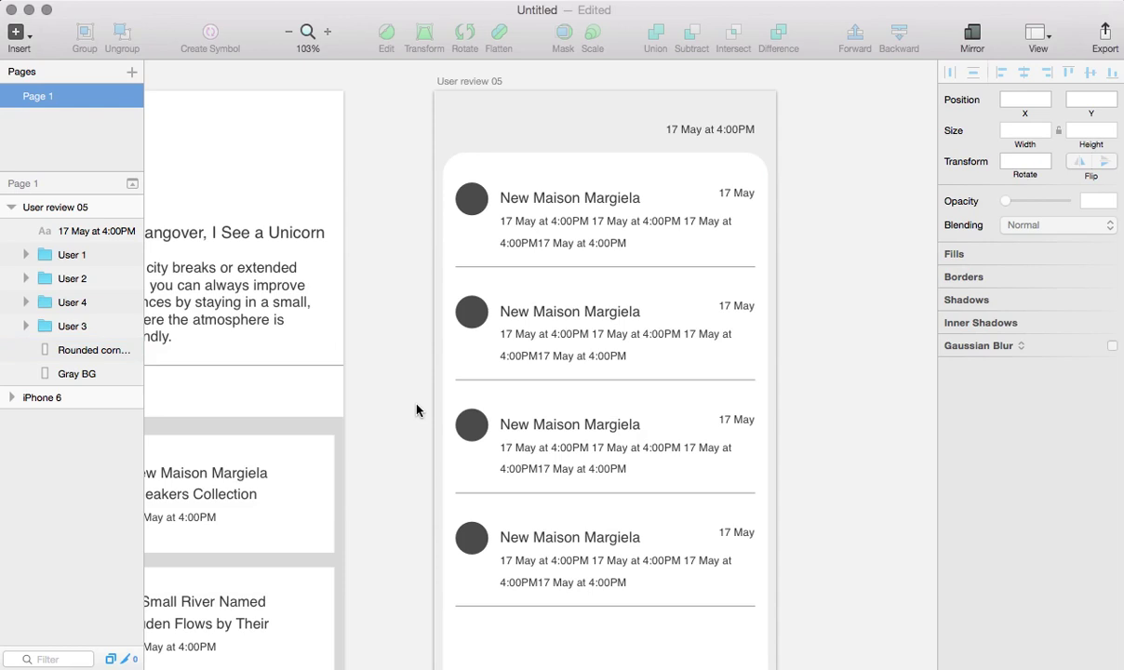
pyautogui.click(82, 237)
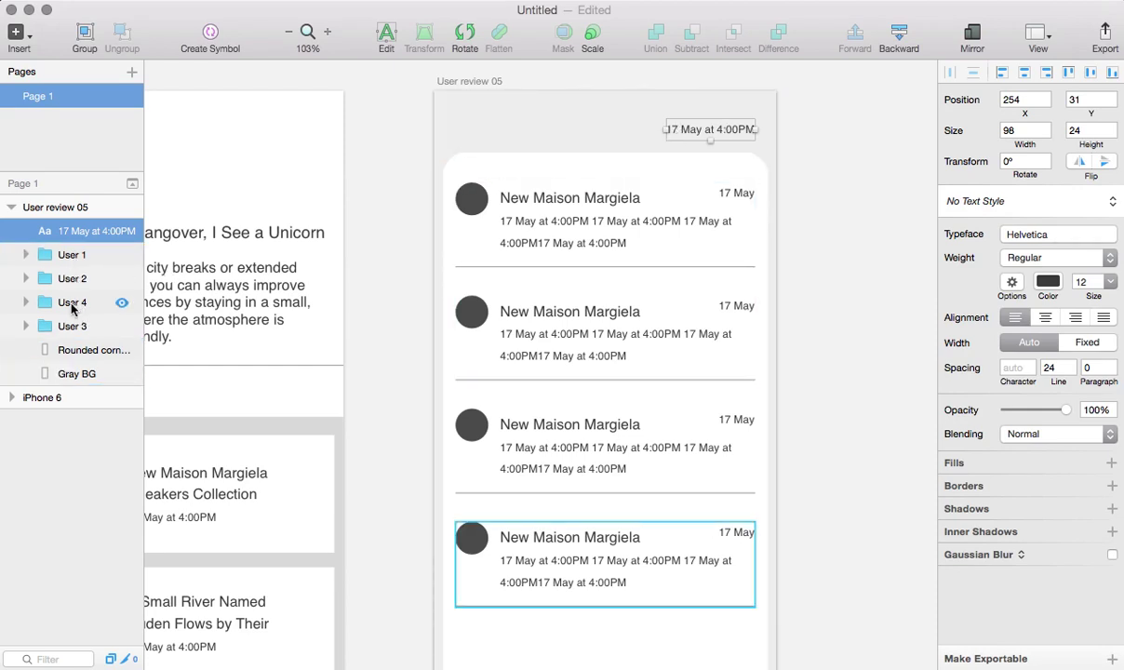
pyautogui.moveTo(71, 307); pyautogui.dragTo(72, 343)
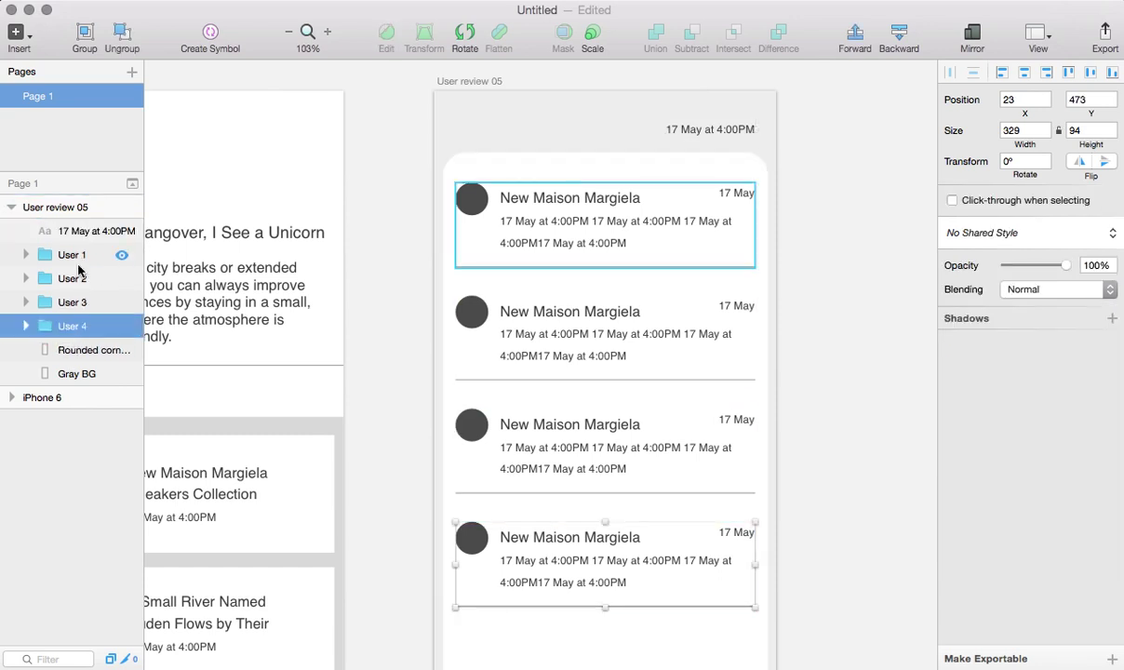
# Group the rounded-corner rectangle and Gray BG layers, and name the group Backgrond
pyautogui.click(81, 350)
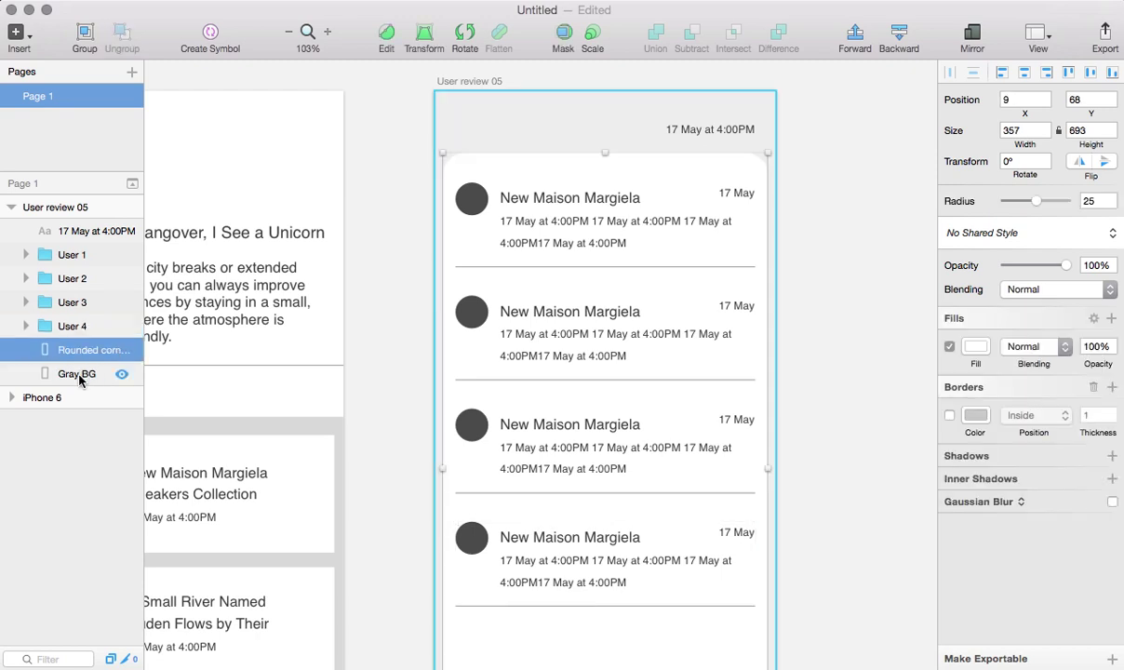
pyautogui.keyDown('shift'); pyautogui.click(79, 376); pyautogui.keyUp('shift')
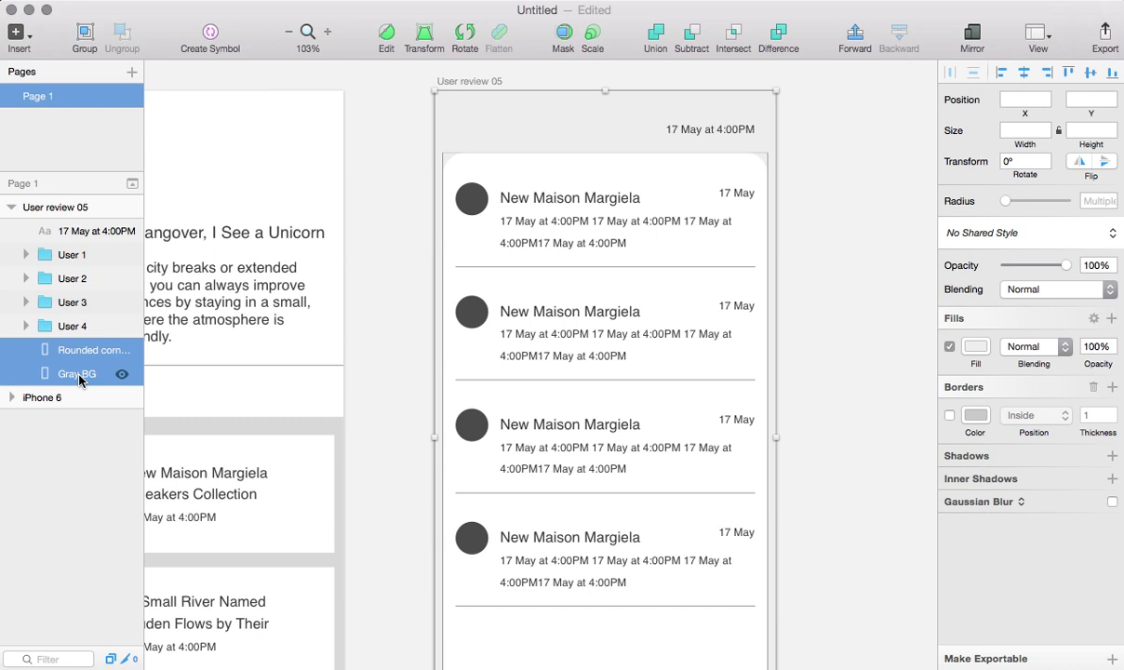
pyautogui.press('super+g')
pyautogui.doubleClick(71, 351)
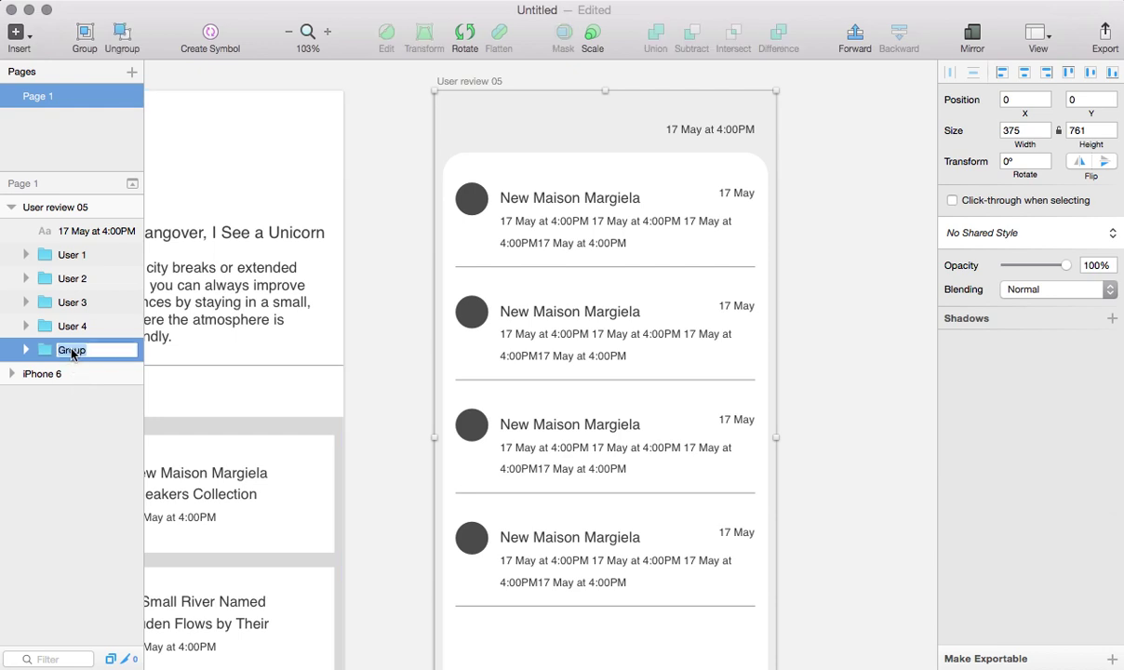
pyautogui.write('Backgron')
pyautogui.press('Return')
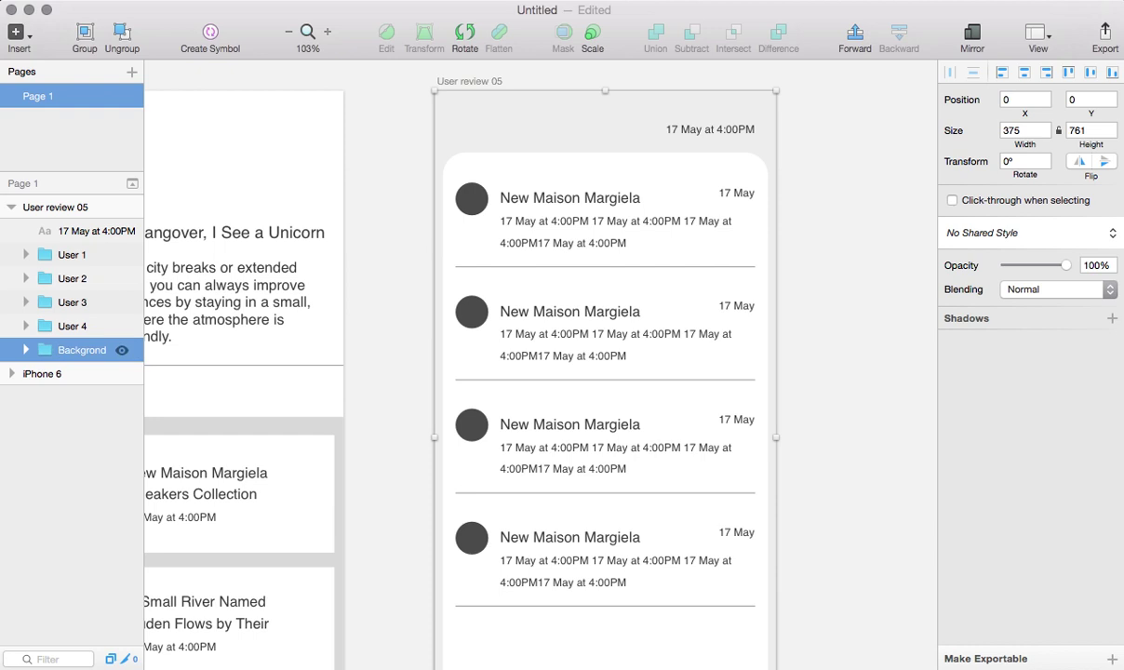
# Toggle the visibility of the Backgrond and User 4 groups off and on to check what each one contains
pyautogui.click(122, 350)
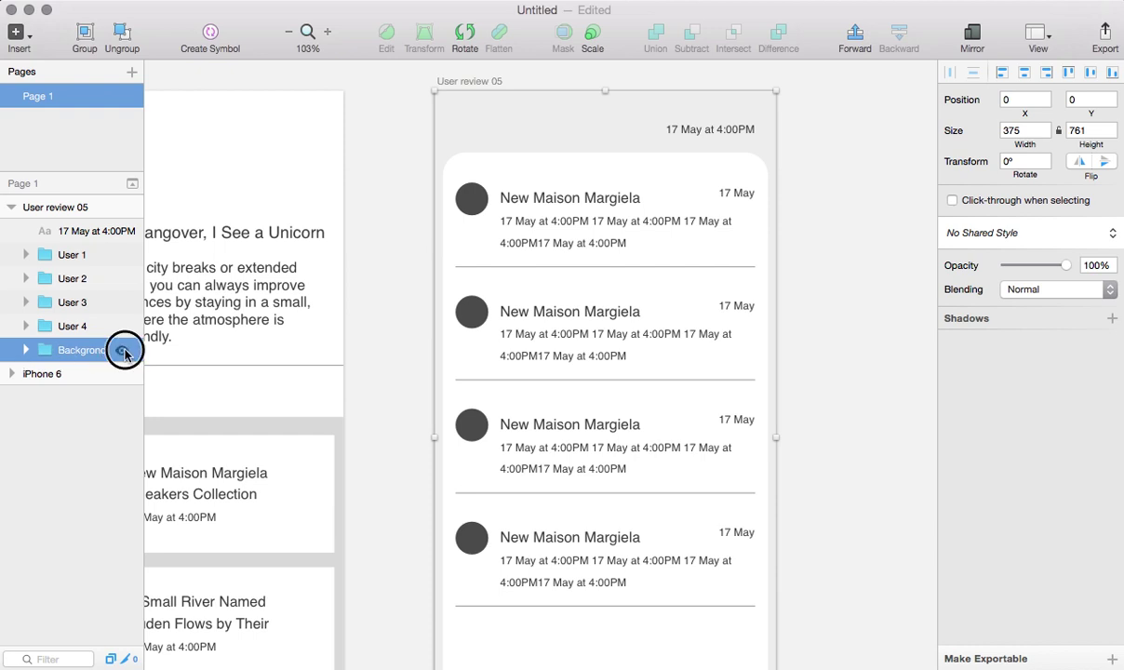
pyautogui.click(121, 351)
pyautogui.click(122, 352)
pyautogui.click(122, 350)
pyautogui.click(122, 326)
pyautogui.click(122, 327)
pyautogui.click(122, 326)
pyautogui.click(122, 326)
pyautogui.click(122, 325)
pyautogui.click(122, 326)
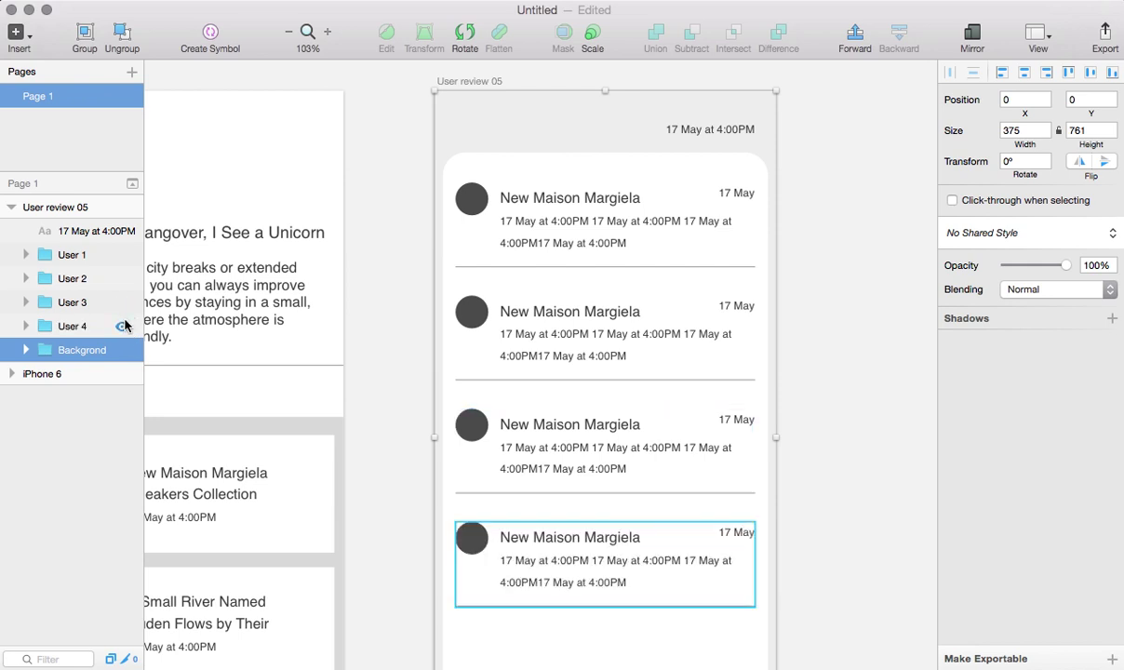
# Deselect everything, compare the four comment rows with the reference in the browser's SketchViewer page, and return to Sketch
pyautogui.click(359, 381)
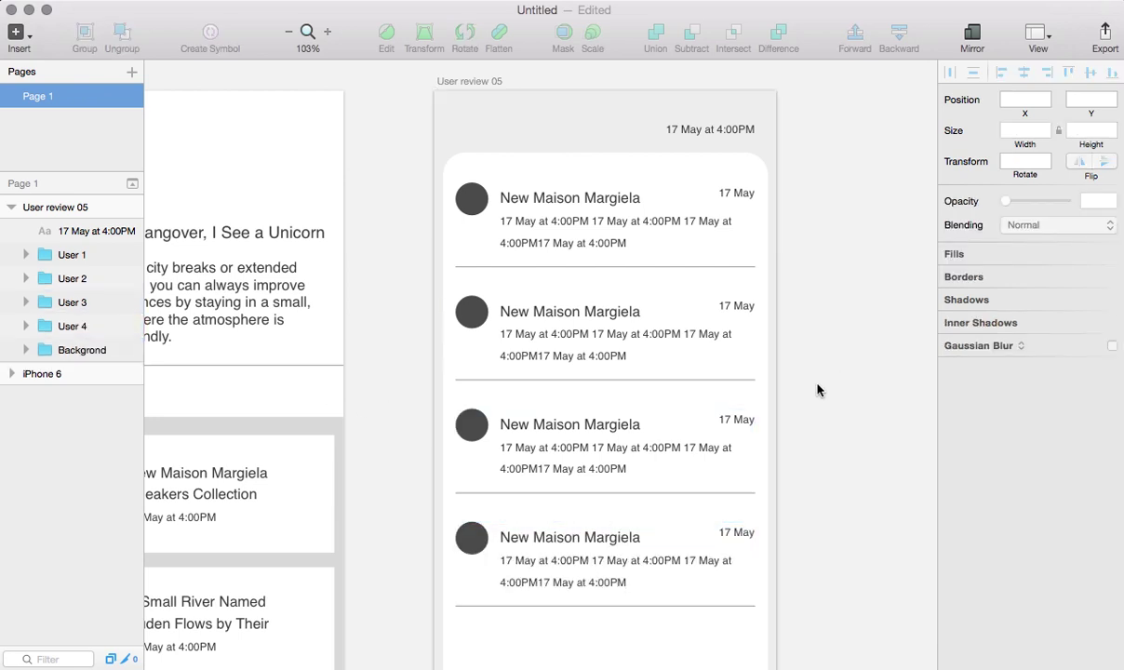
pyautogui.press('super+Tab')
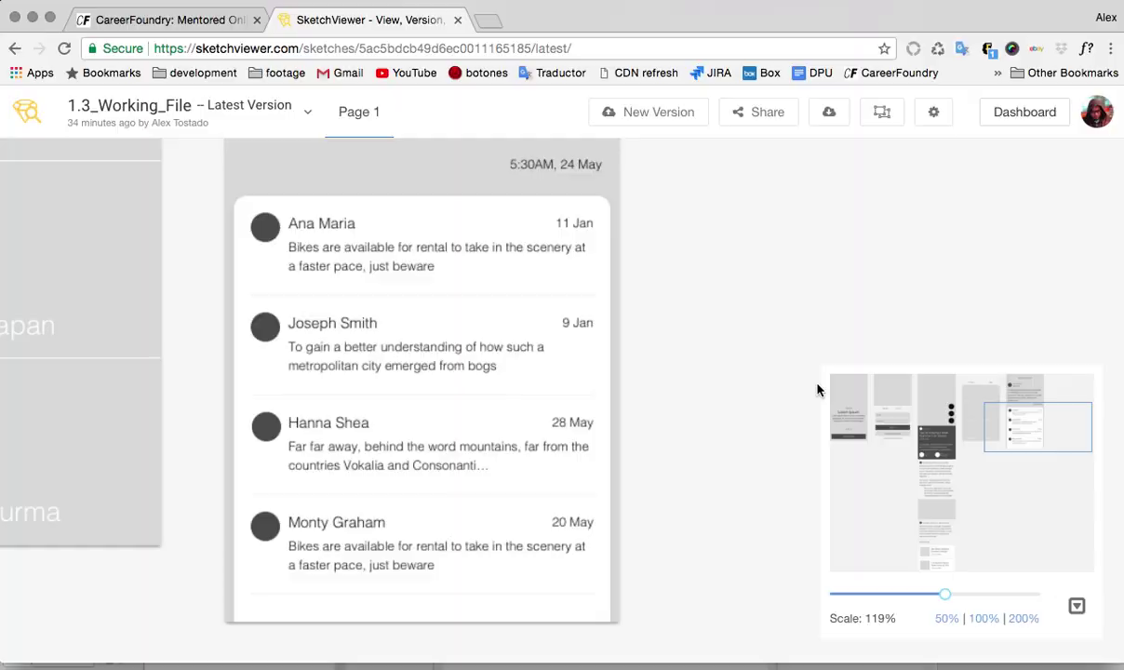
pyautogui.press('super+Tab')
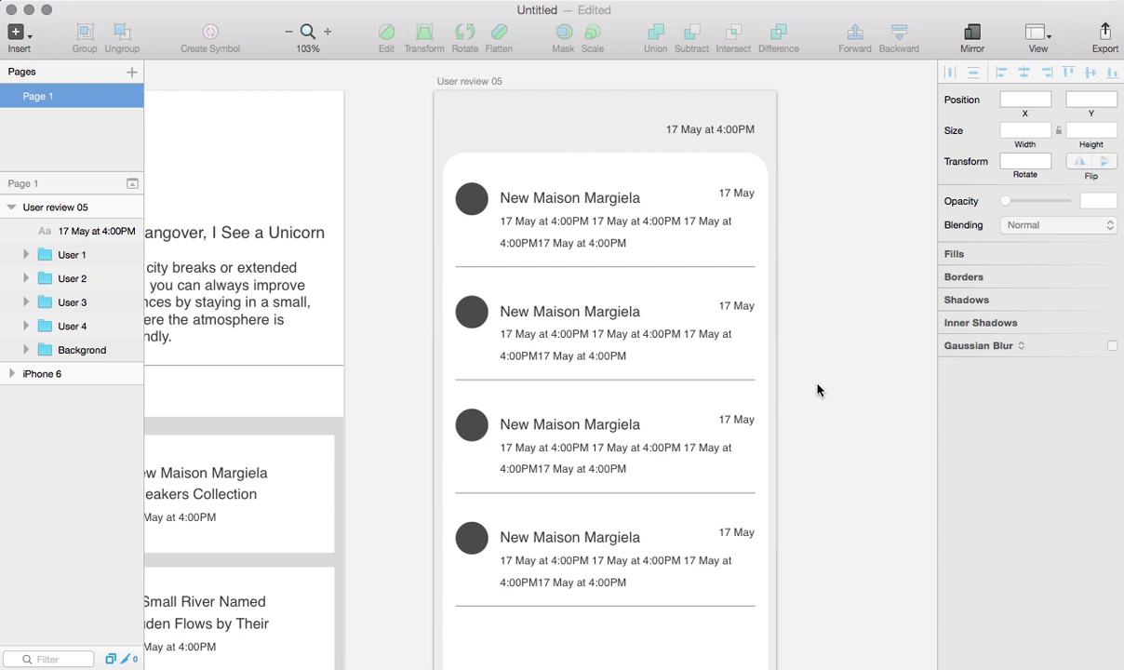
# Collapse User review 05, expand the iPhone 6 artboard, and move White Container 1 directly beneath the New Maison Margiela text layer
pyautogui.hscroll(-5, 383, 494)
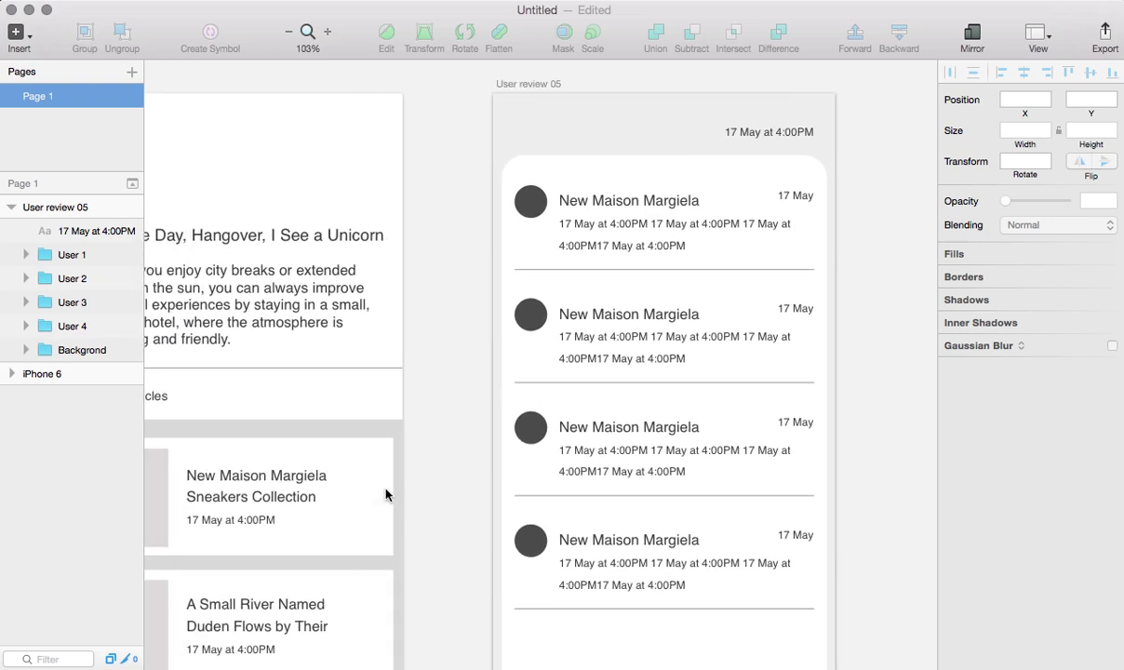
pyautogui.hscroll(-4, 387, 496)
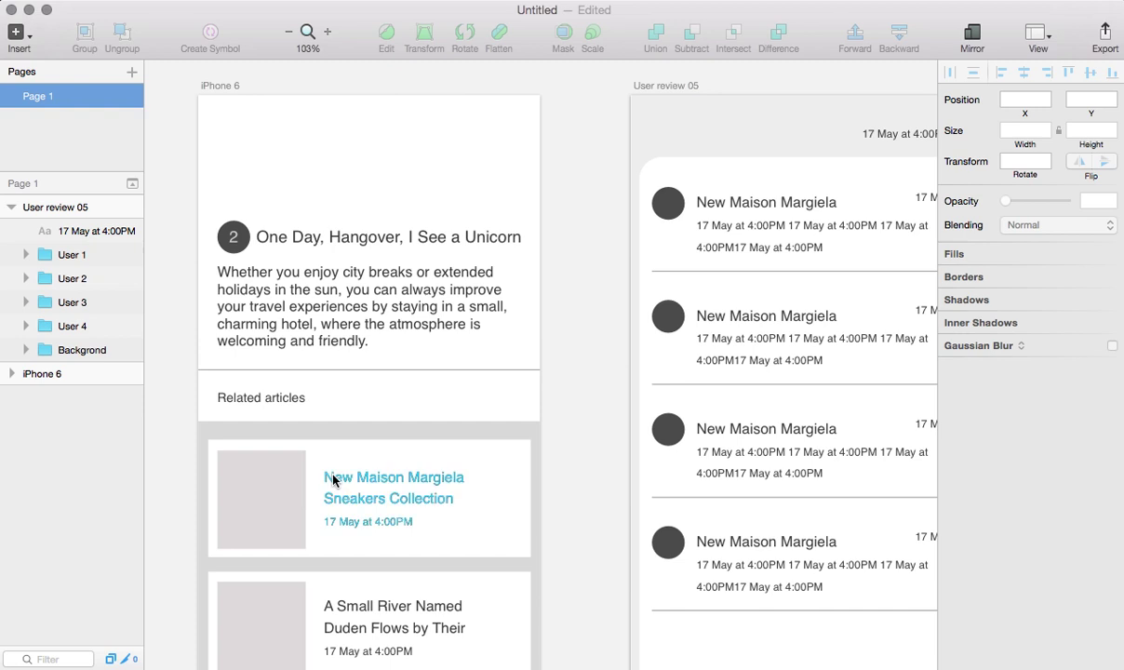
pyautogui.click(11, 208)
pyautogui.click(11, 231)
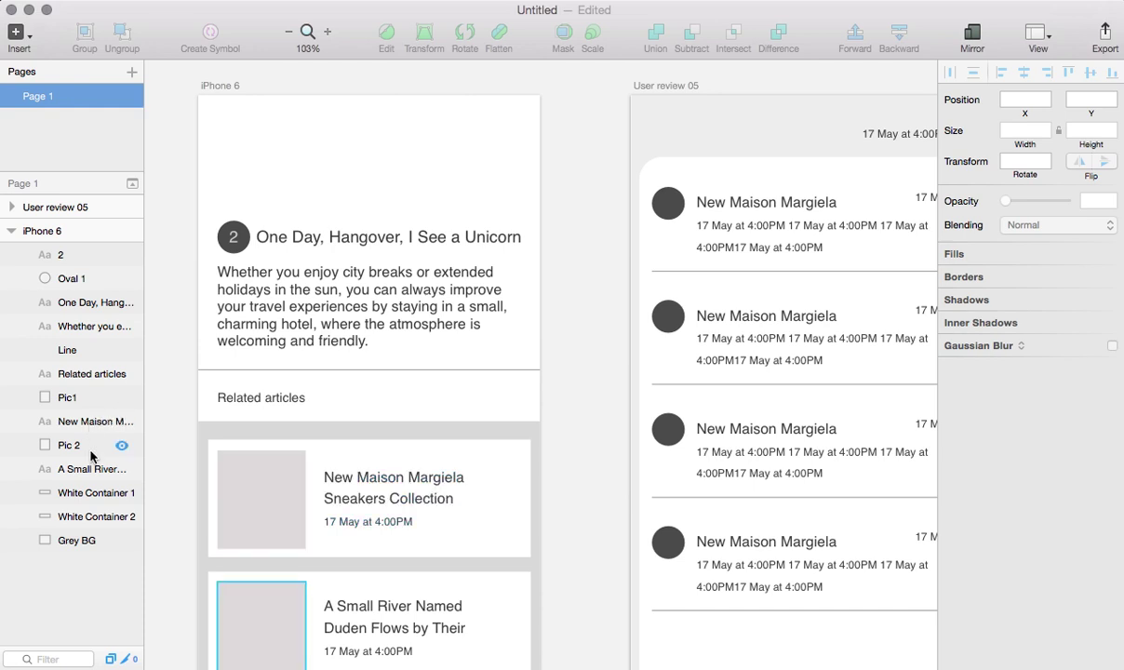
pyautogui.moveTo(90, 500); pyautogui.dragTo(92, 444)
# Group the first article card's Pic1, New Maison Margiela text and White Container 1 layers
pyautogui.scroll(-1, 183, 502)
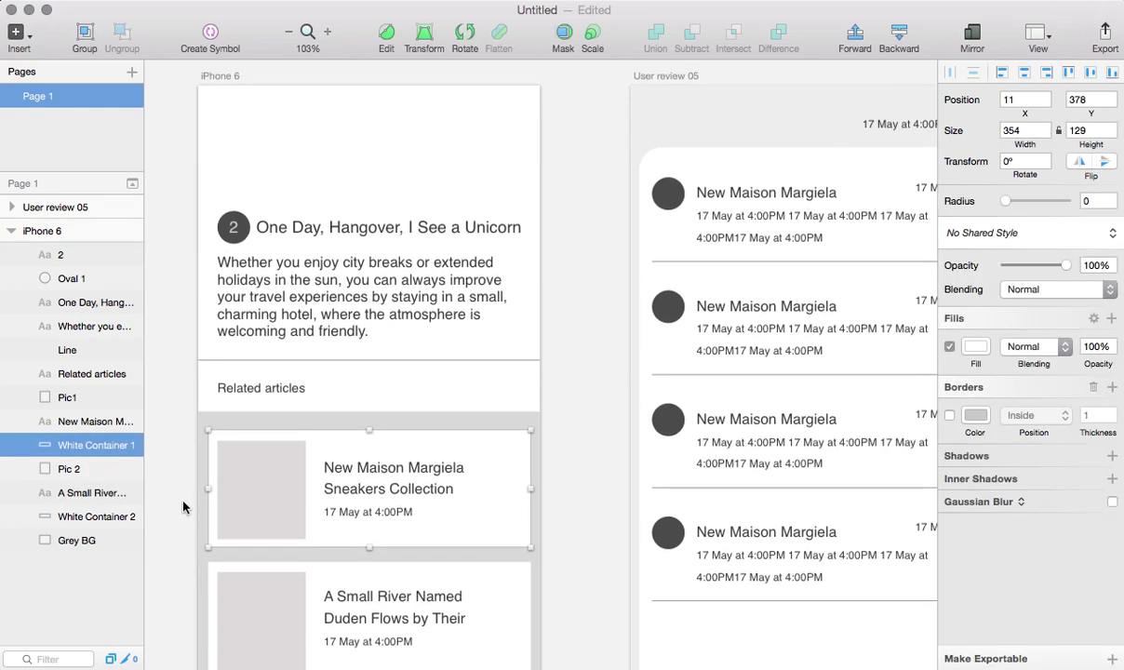
pyautogui.scroll(-4, 183, 507)
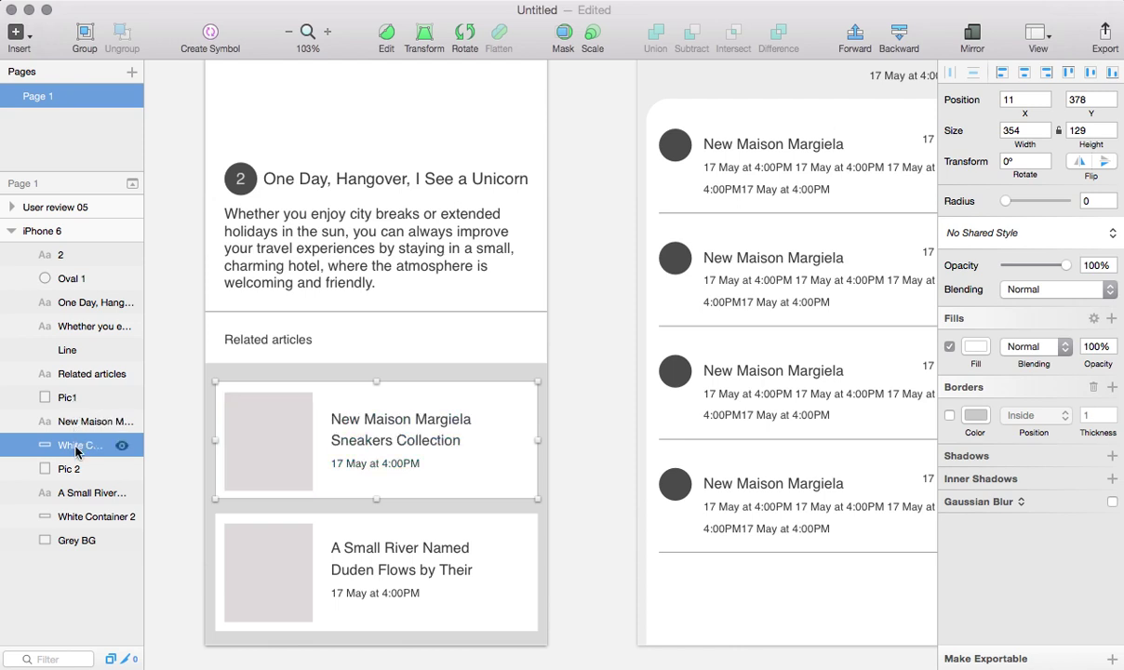
pyautogui.keyDown('shift'); pyautogui.click(72, 398); pyautogui.keyUp('shift')
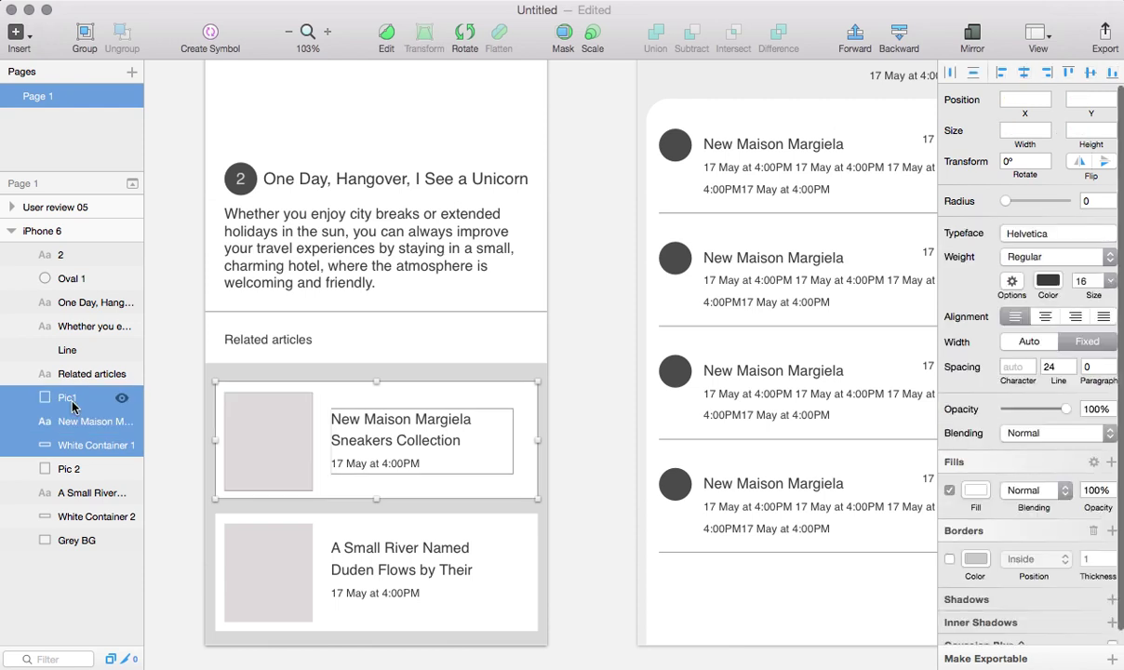
pyautogui.press('super+g')
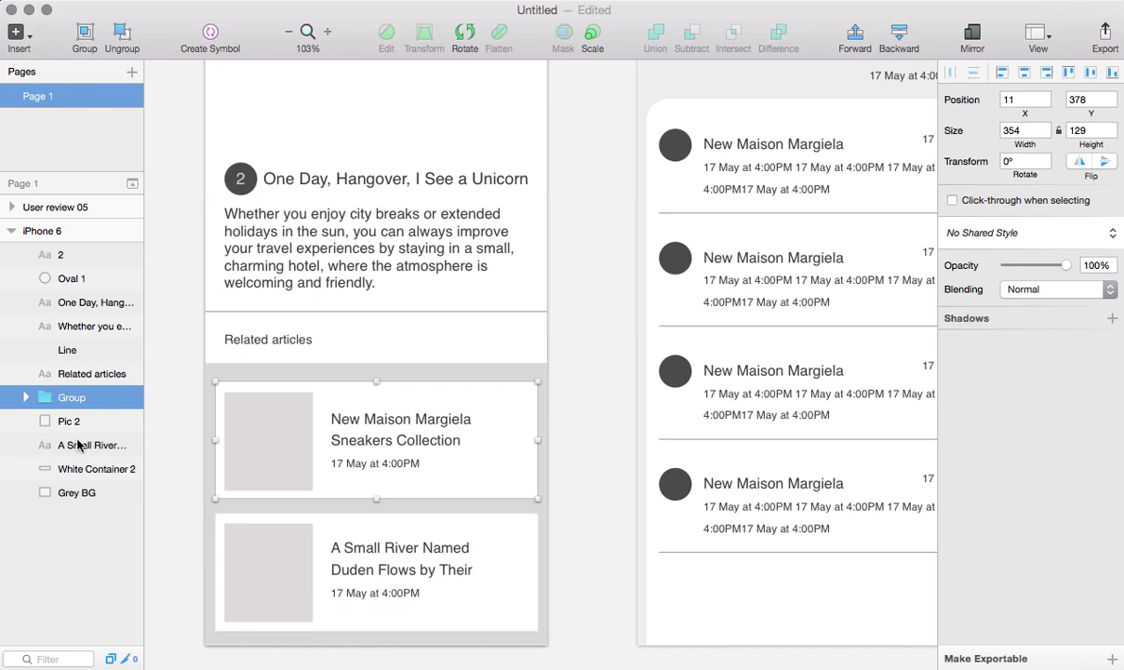
# Group the second article card's Pic 2, A Small River text and White Container 2 layers
pyautogui.click(72, 427)
pyautogui.keyDown('shift'); pyautogui.click(75, 469); pyautogui.keyUp('shift')
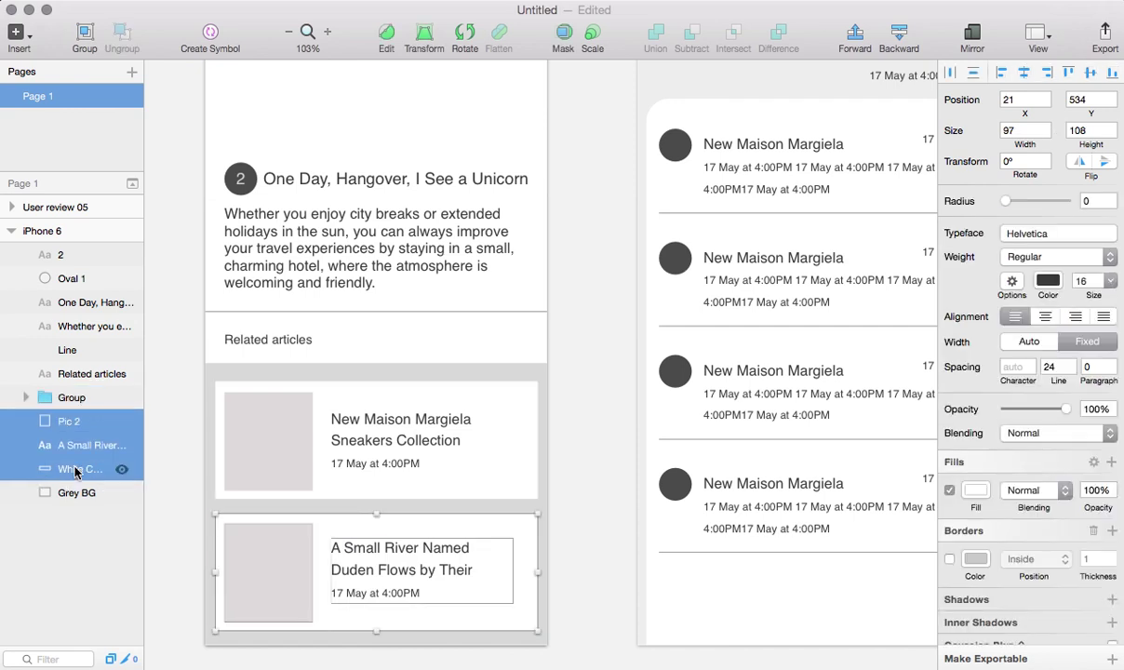
pyautogui.press('super+g')
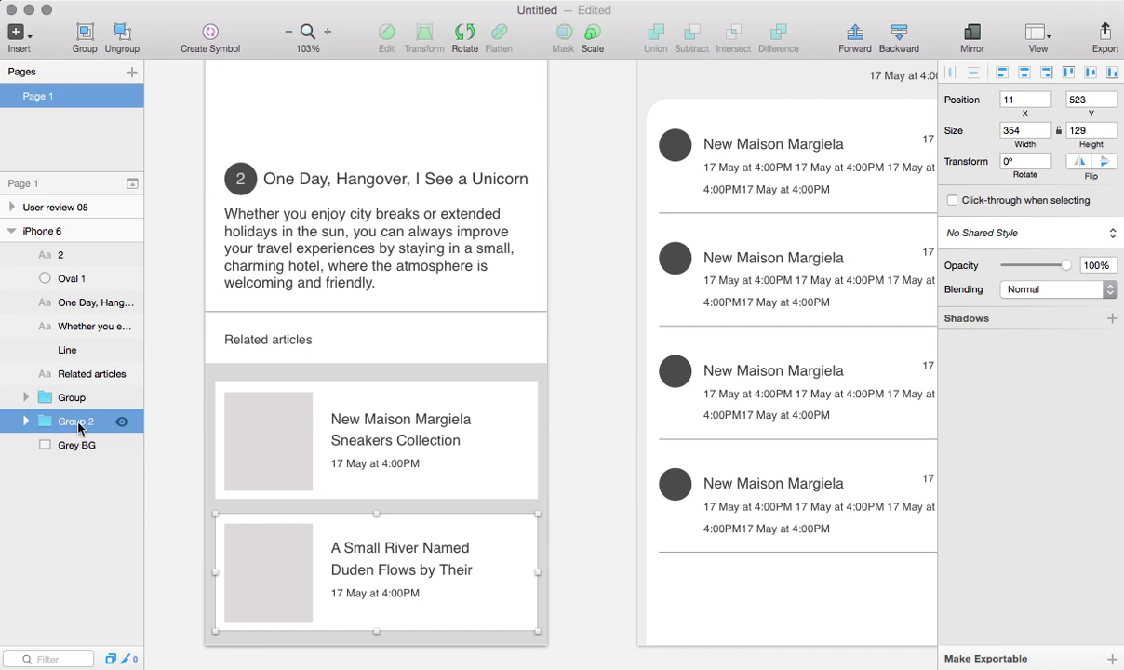
# Rename the second card's group PIC 02 and place it at Y 522, 15 px below the first card
pyautogui.doubleClick(78, 423)
pyautogui.write('PIC 01')
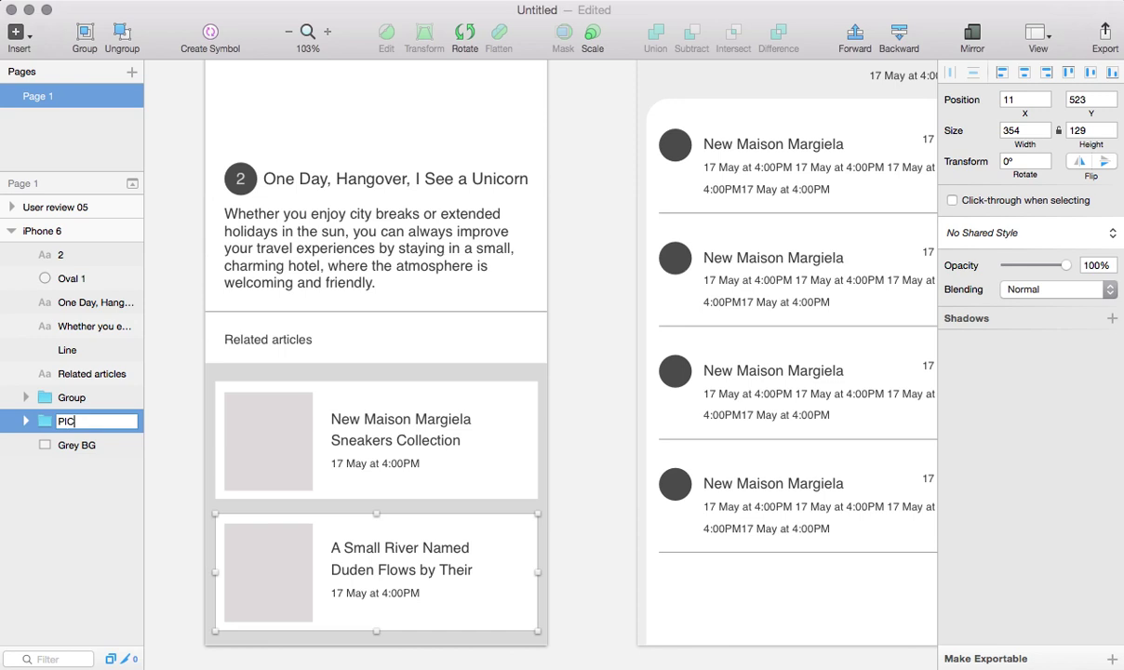
pyautogui.press('BackSpace')
pyautogui.write('2')
pyautogui.press('Return')
pyautogui.press('alt')
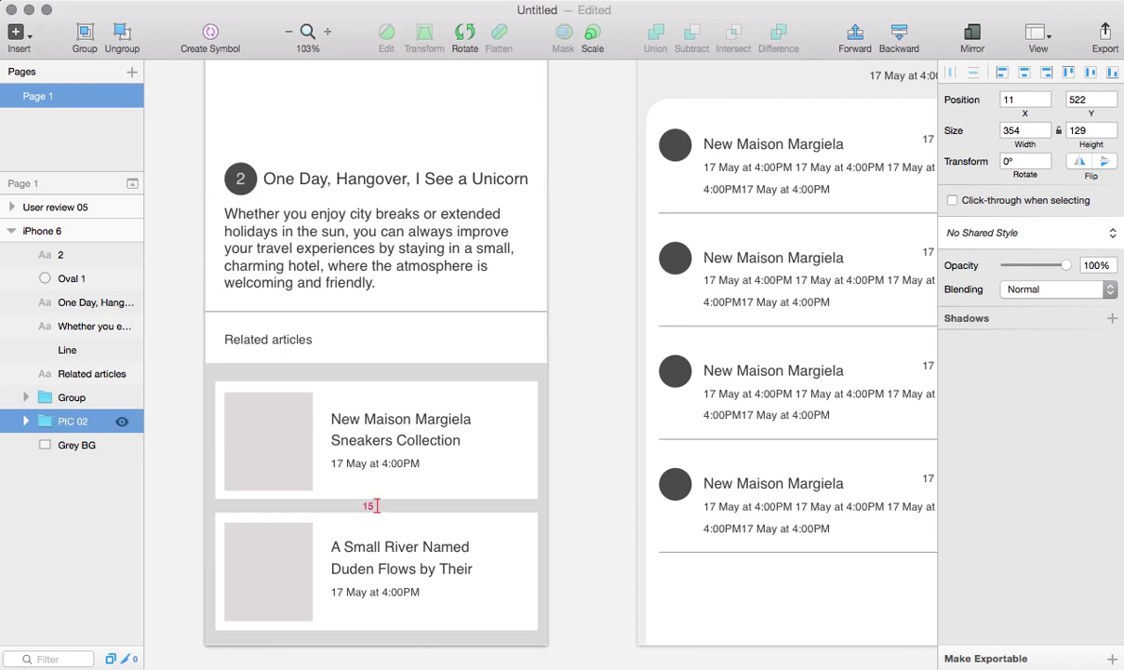
# Rename the first article card's group PIC 1
pyautogui.doubleClick(68, 399)
pyautogui.write('PIC 1')
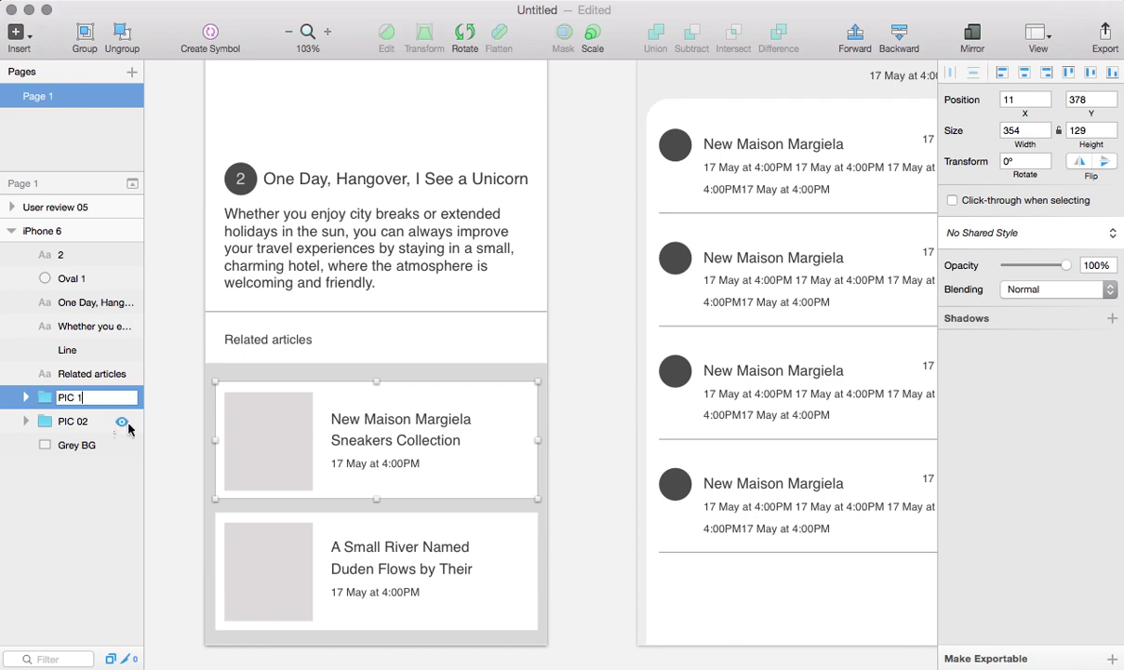
pyautogui.click(162, 457)
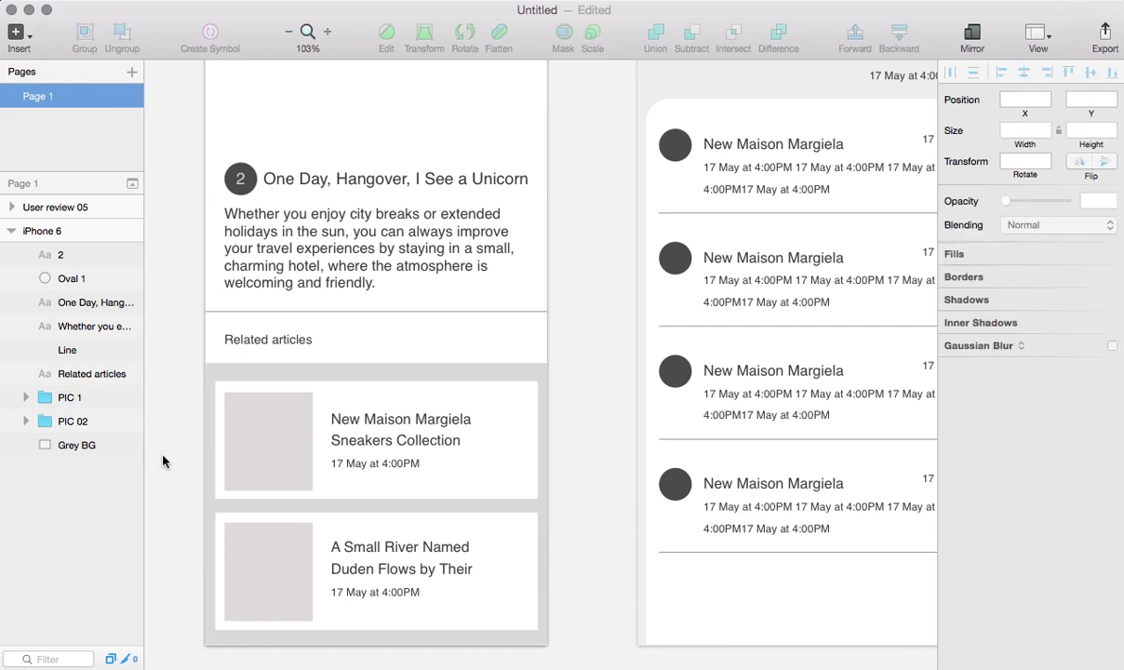
# Inspect the layers inside PIC 1 and toggle the Grey BG layer's visibility off and on to check what it covers
pyautogui.click(26, 399)
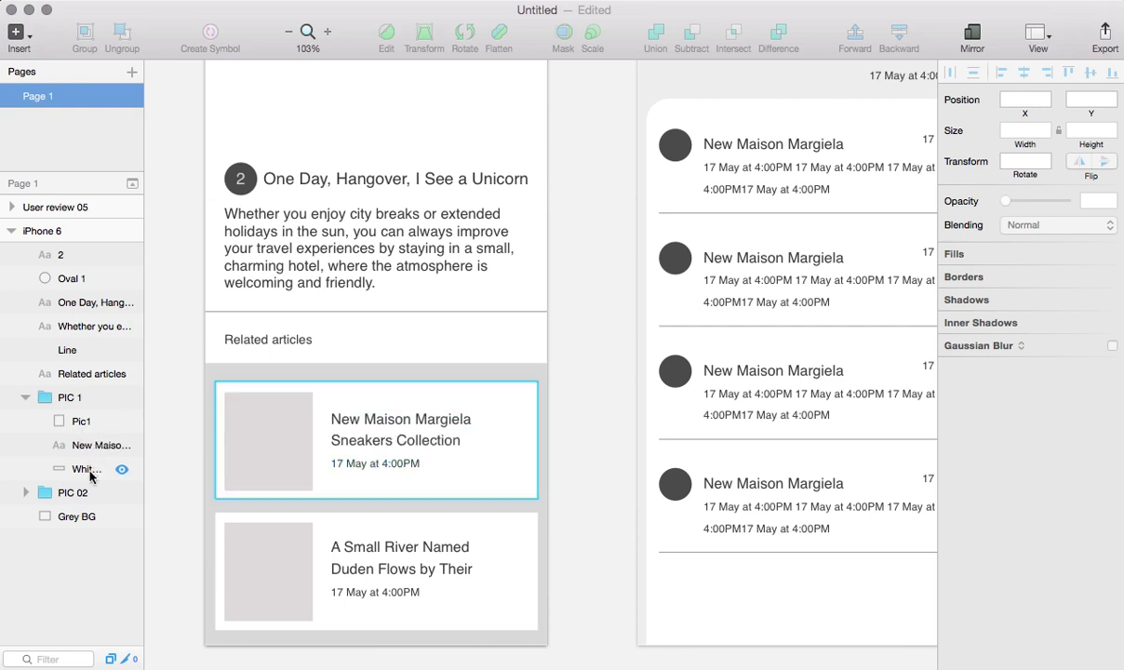
pyautogui.click(26, 397)
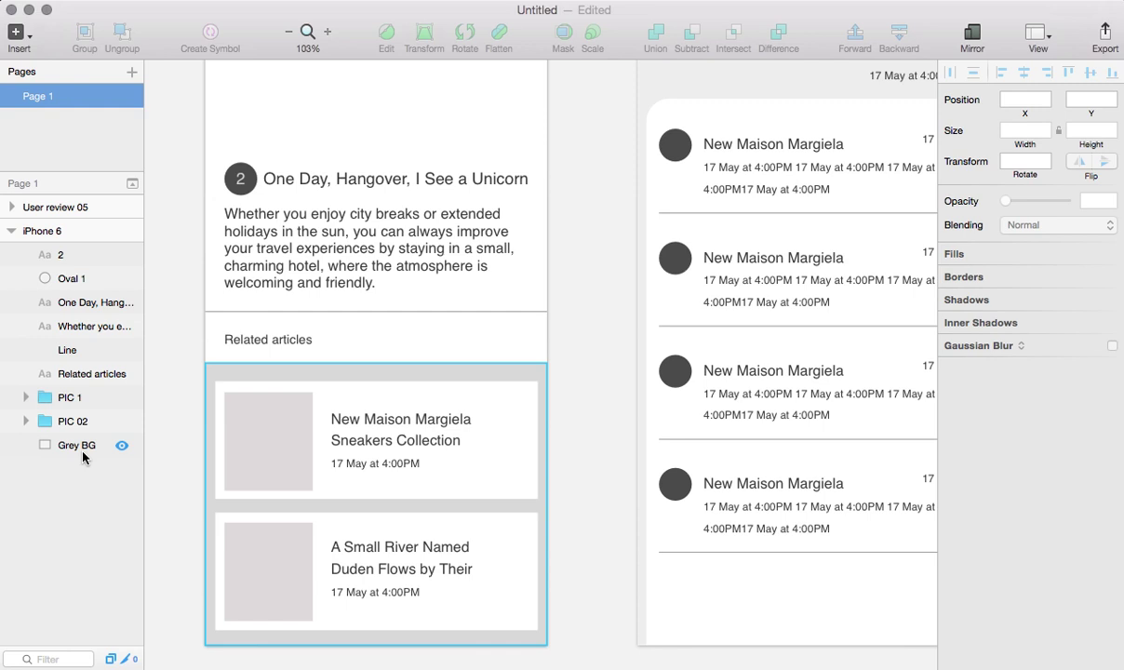
pyautogui.click(122, 447)
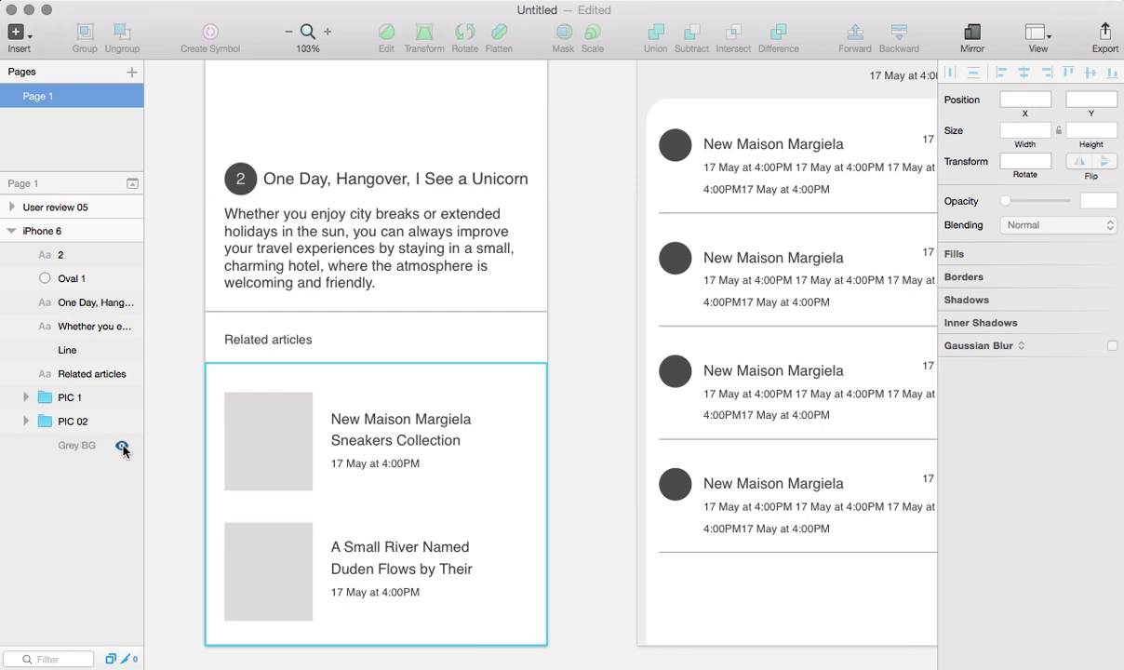
pyautogui.click(122, 447)
pyautogui.click(122, 447)
pyautogui.click(122, 446)
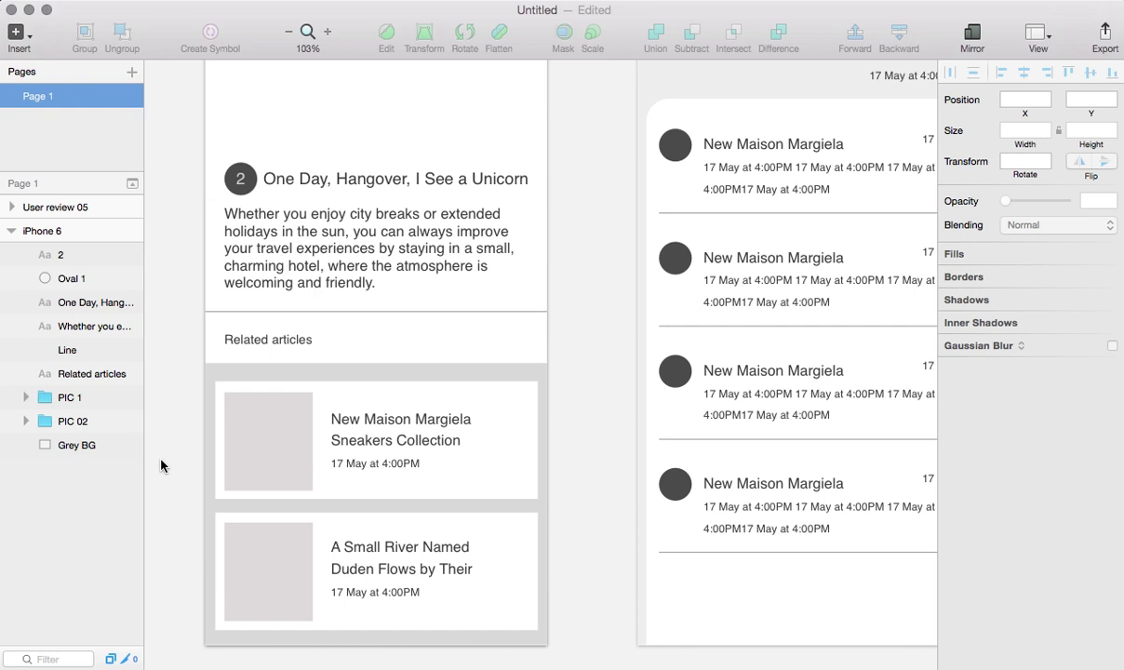
pyautogui.moveTo(111, 455)
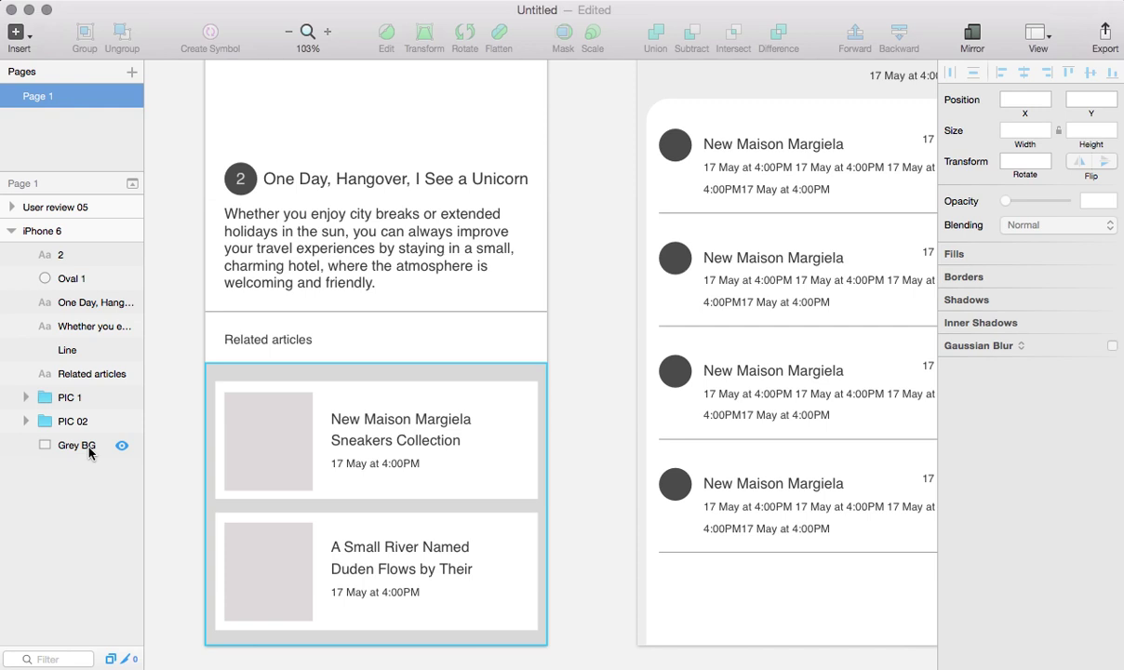
pyautogui.moveTo(80, 381)
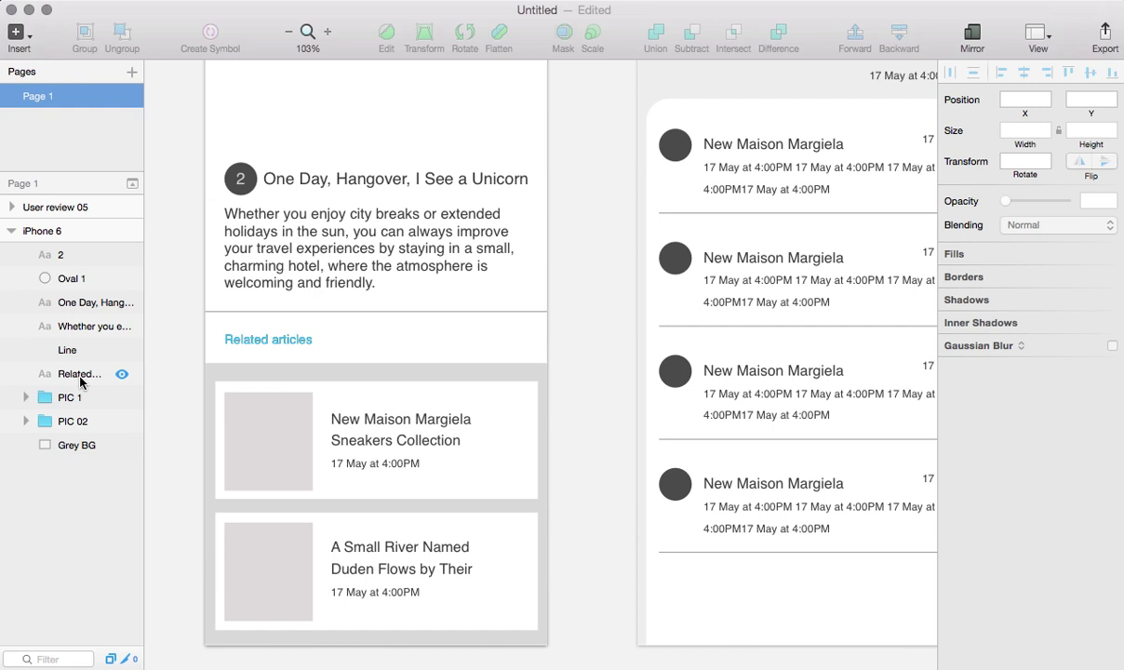
# Group the number 2, Oval 1, One Day headline and description text layers, and name the group Top info
pyautogui.click(74, 257)
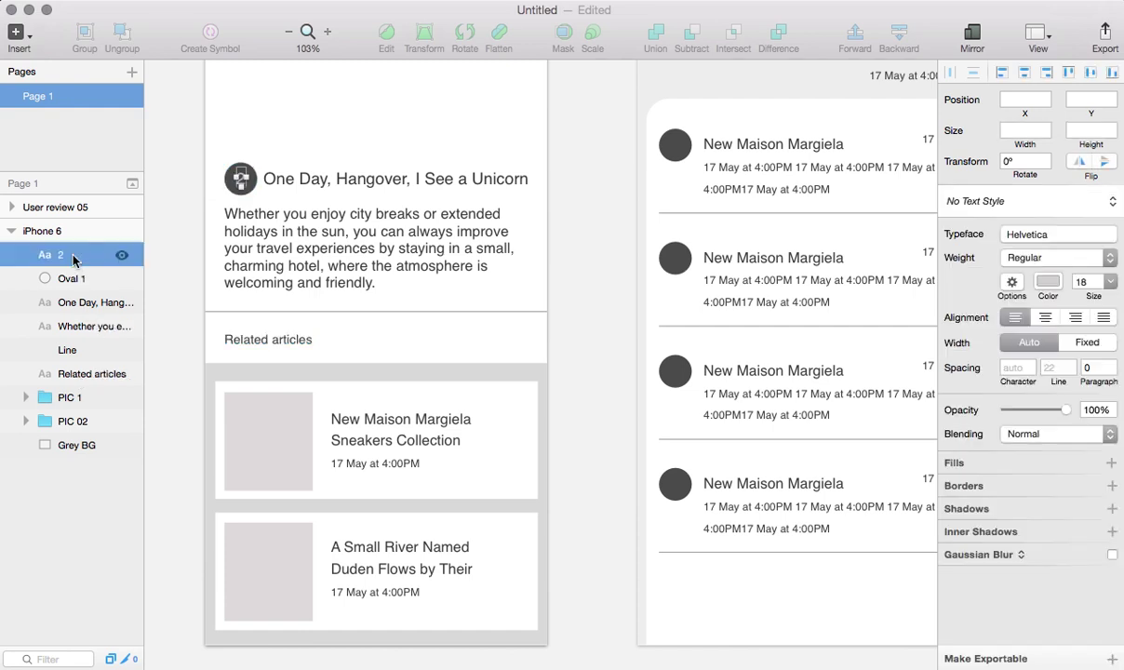
pyautogui.keyDown('shift'); pyautogui.click(81, 305); pyautogui.keyUp('shift')
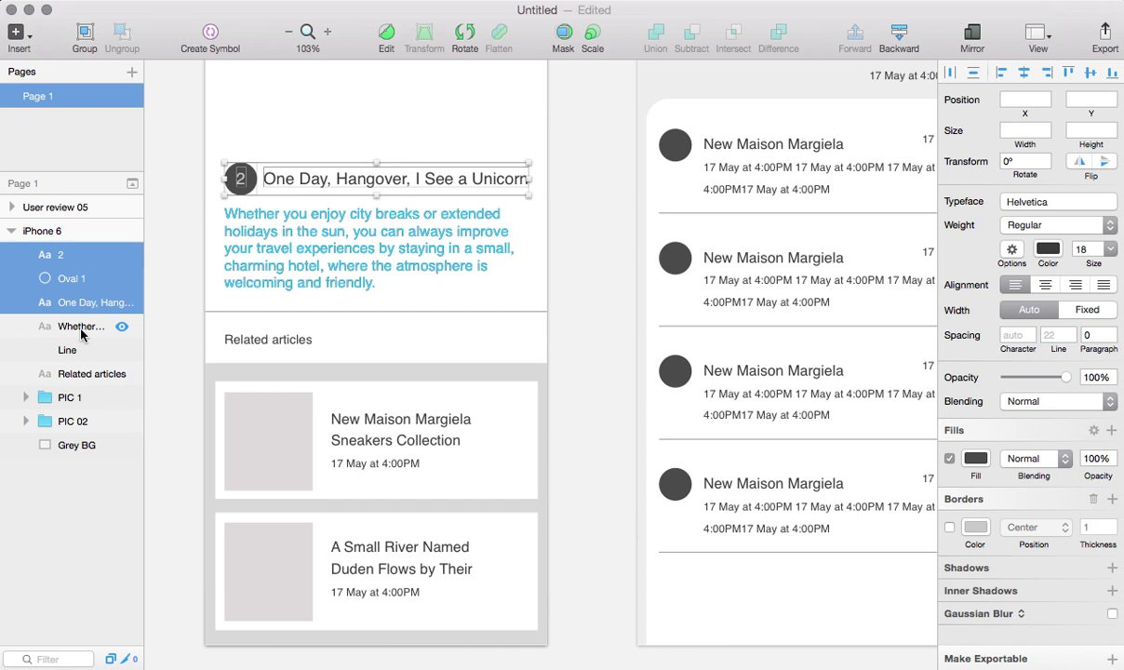
pyautogui.keyDown('shift'); pyautogui.click(81, 328); pyautogui.keyUp('shift')
pyautogui.press('super+g')
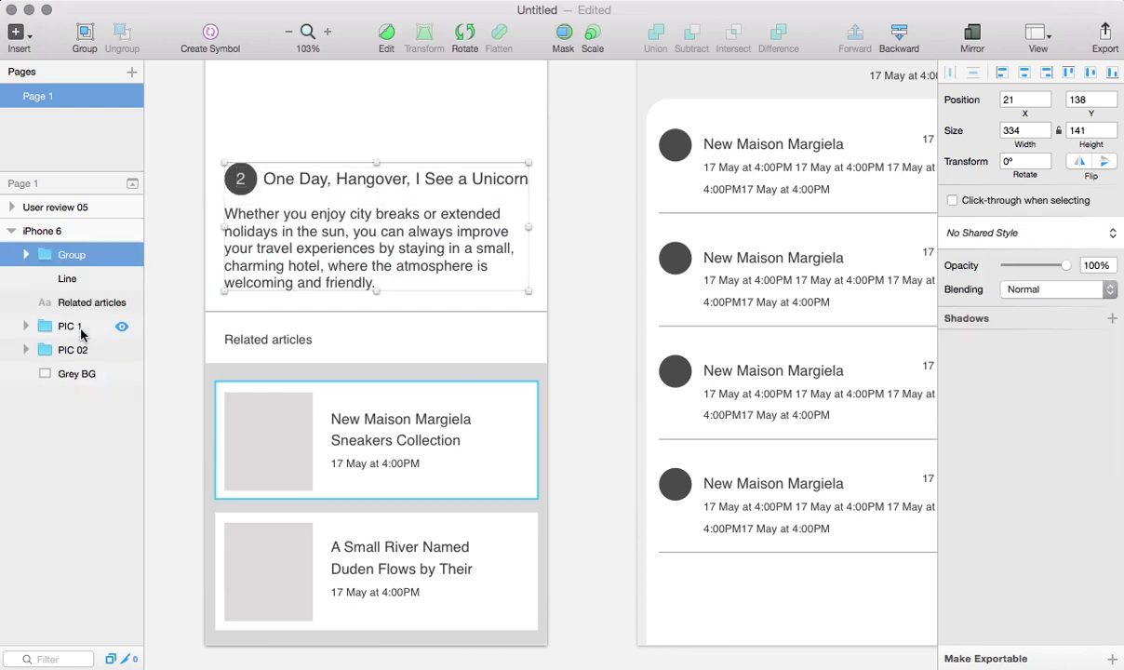
pyautogui.doubleClick(75, 256)
pyautogui.write('Top info')
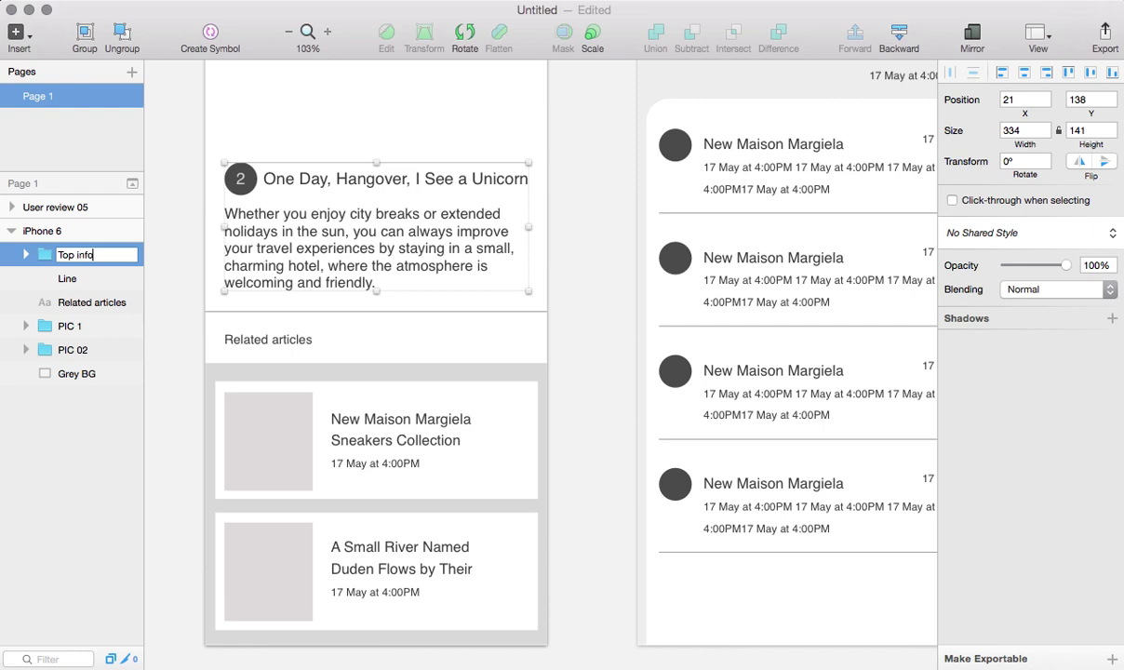
pyautogui.press('Return')
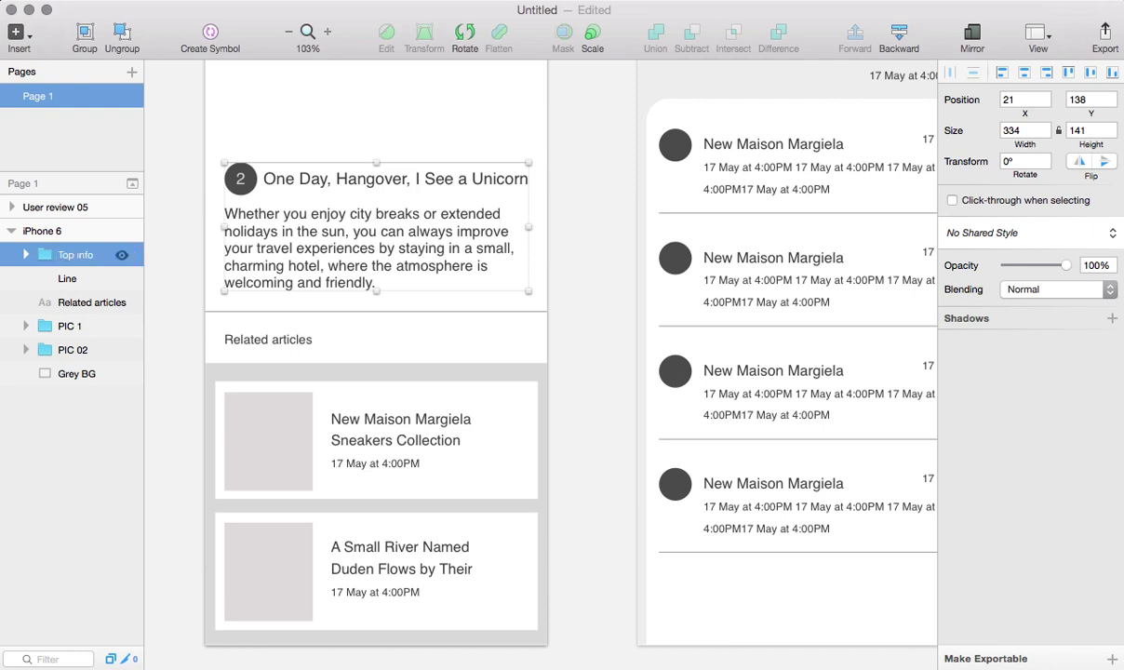
# Group the Related articles text with PIC 1 and PIC 02, name the group BOTTOM, and expand it
pyautogui.click(90, 313)
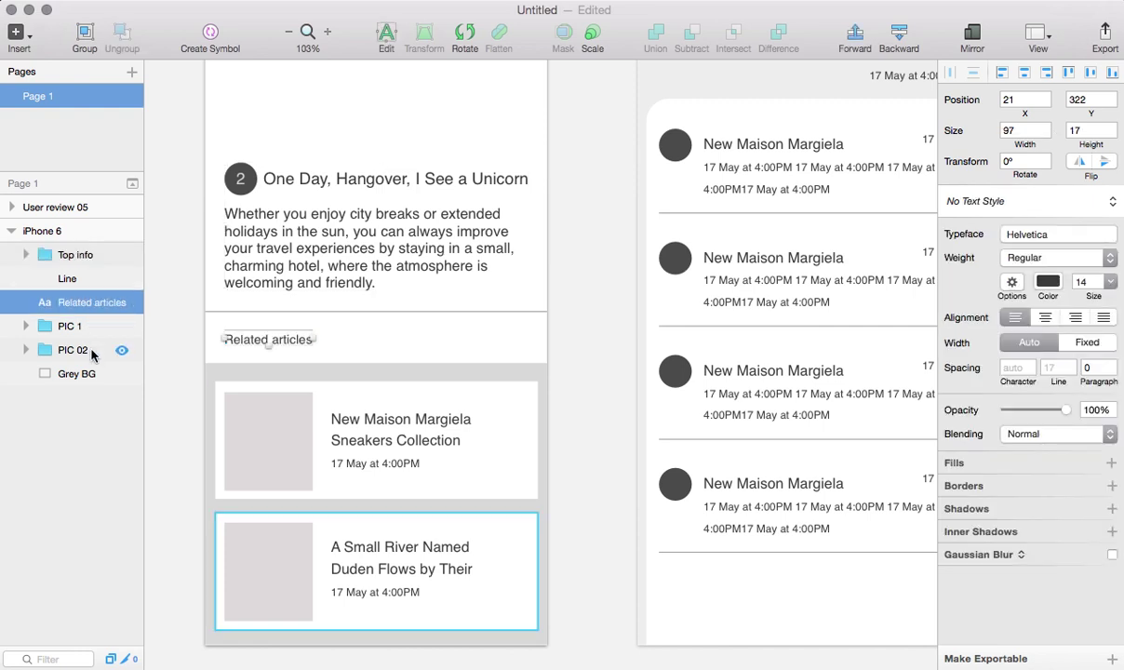
pyautogui.keyDown('shift'); pyautogui.click(91, 351); pyautogui.keyUp('shift')
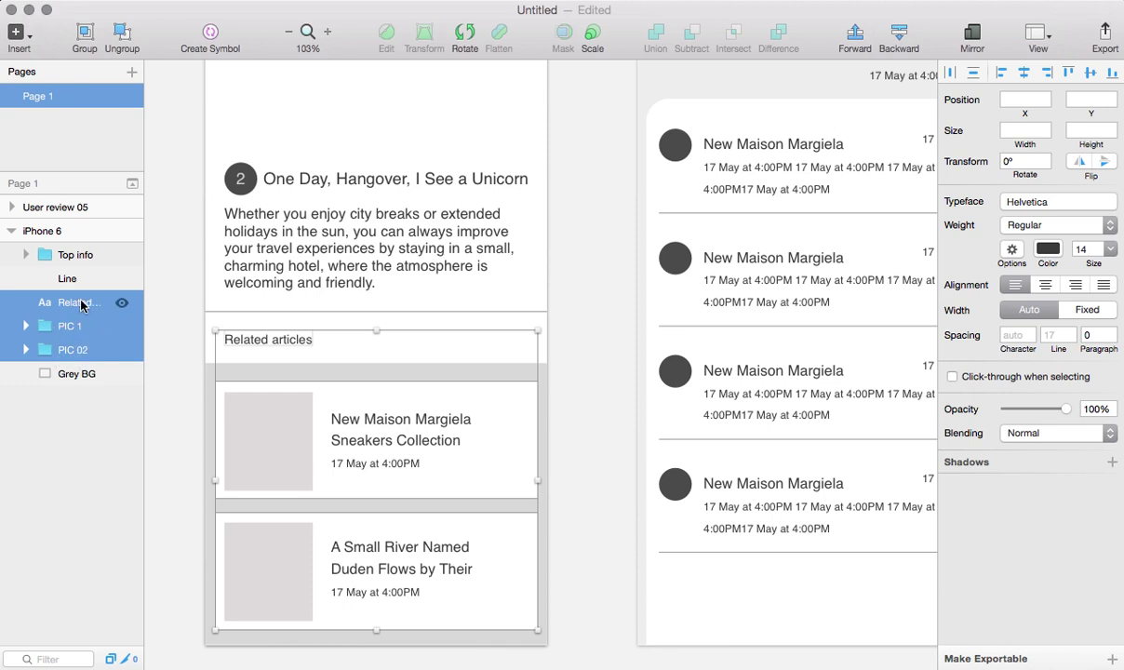
pyautogui.press('super+g')
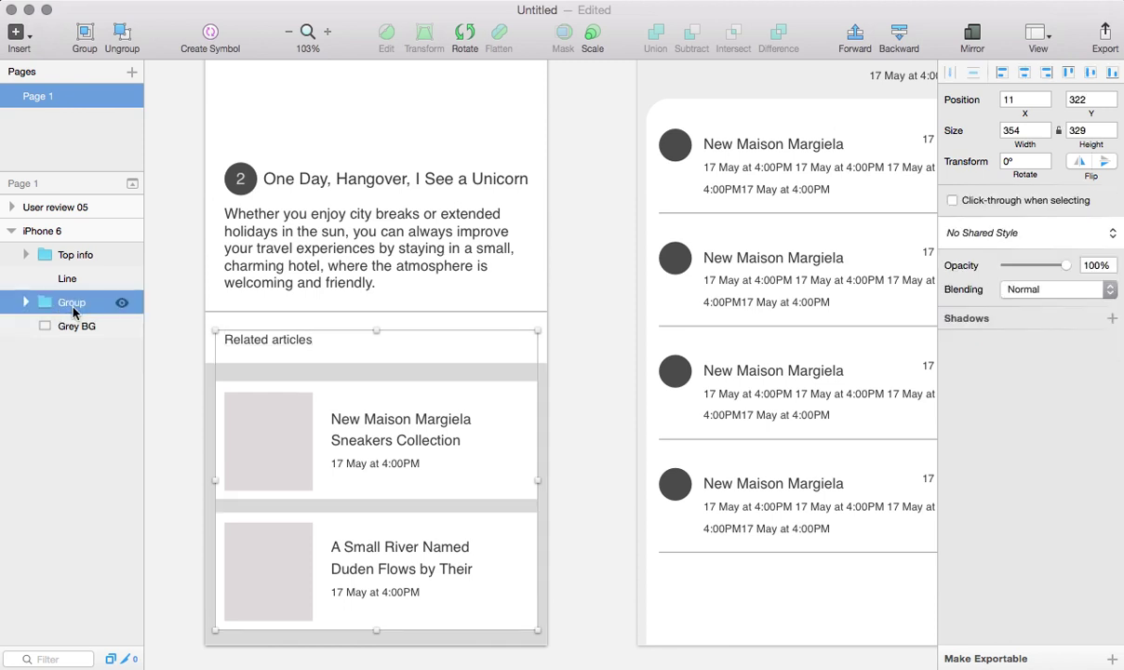
pyautogui.doubleClick(74, 310)
pyautogui.write('B')
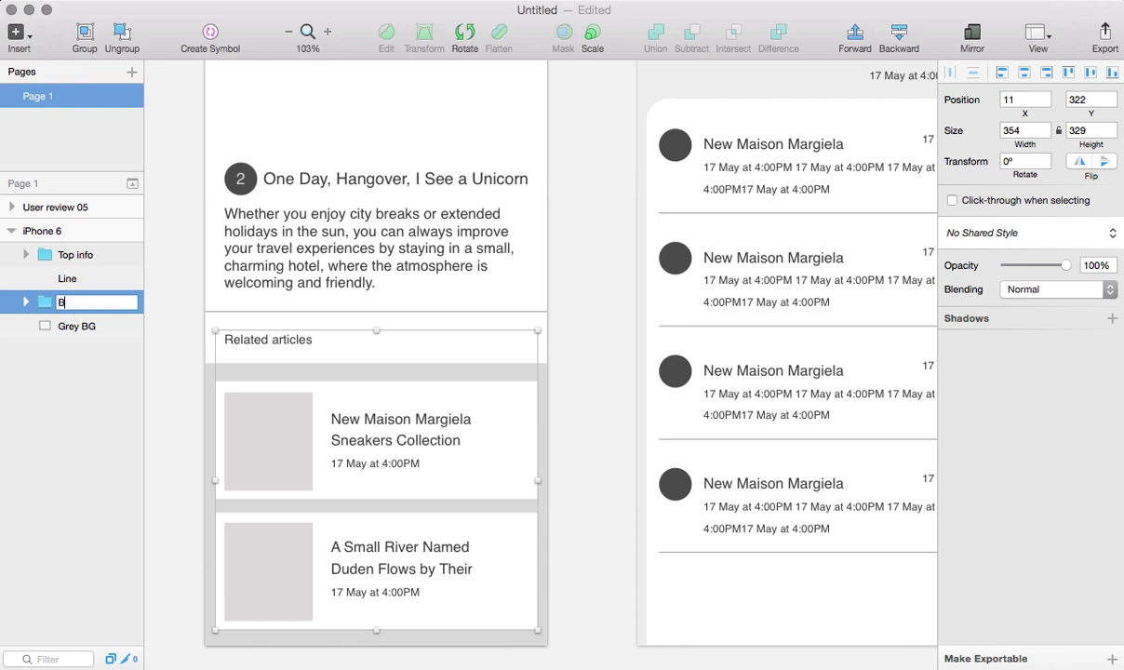
pyautogui.write('OTTOM')
pyautogui.press('Return')
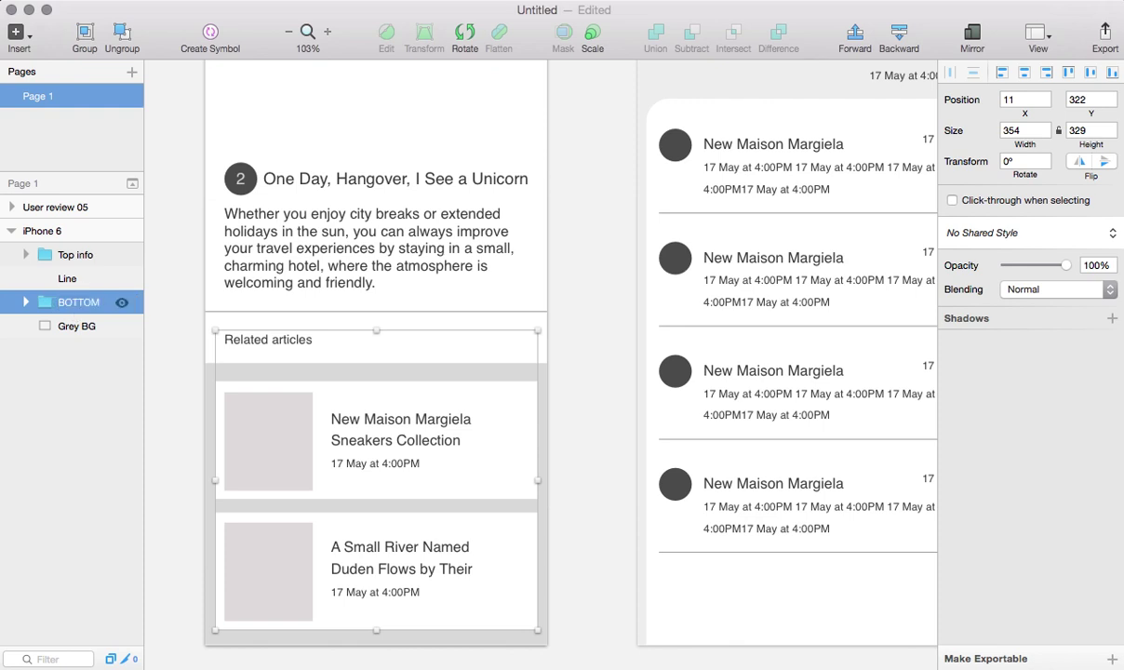
pyautogui.click(25, 303)
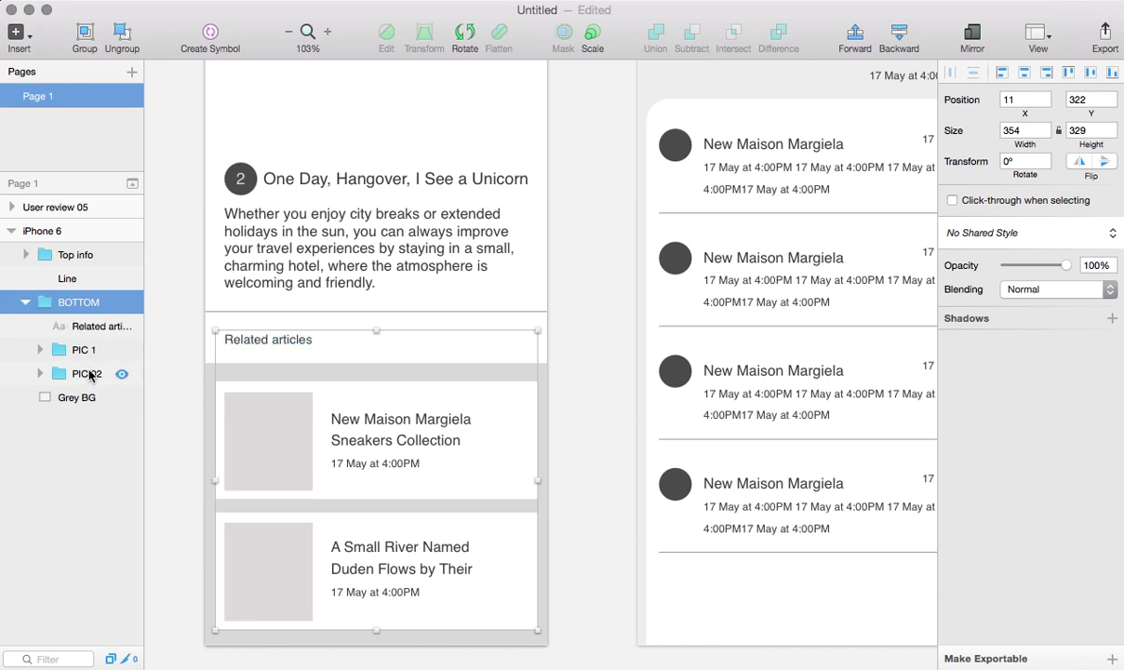
# Expand PIC 1 and PIC 02 to check the layers inside them, then collapse the BOTTOM group and clear the selection
pyautogui.click(39, 350)
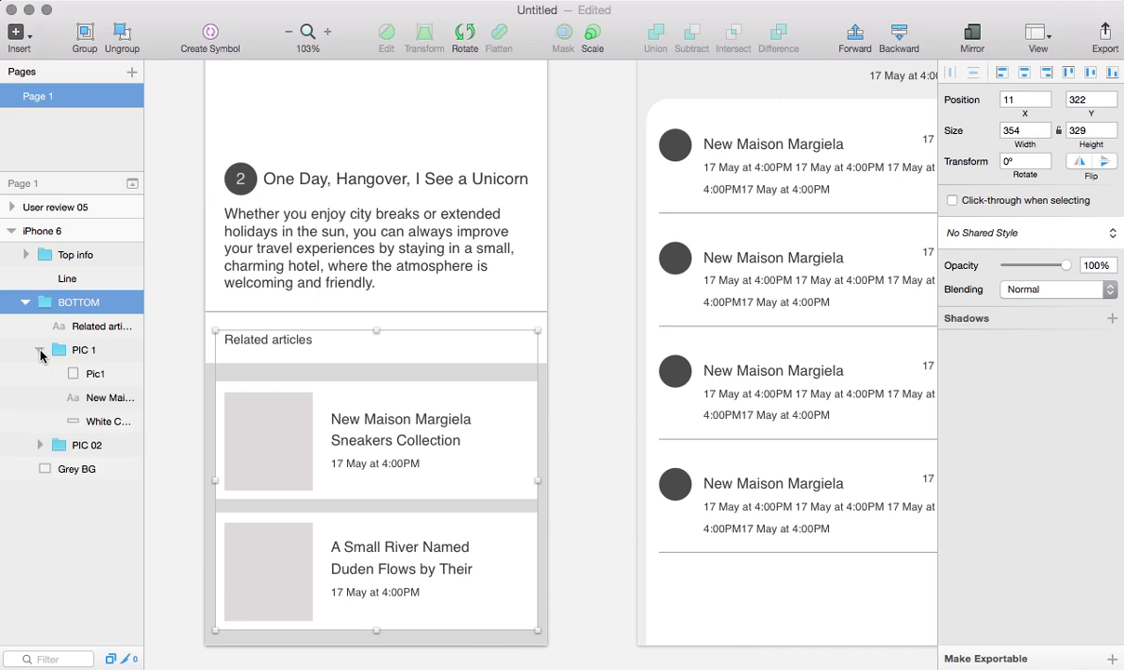
pyautogui.click(39, 446)
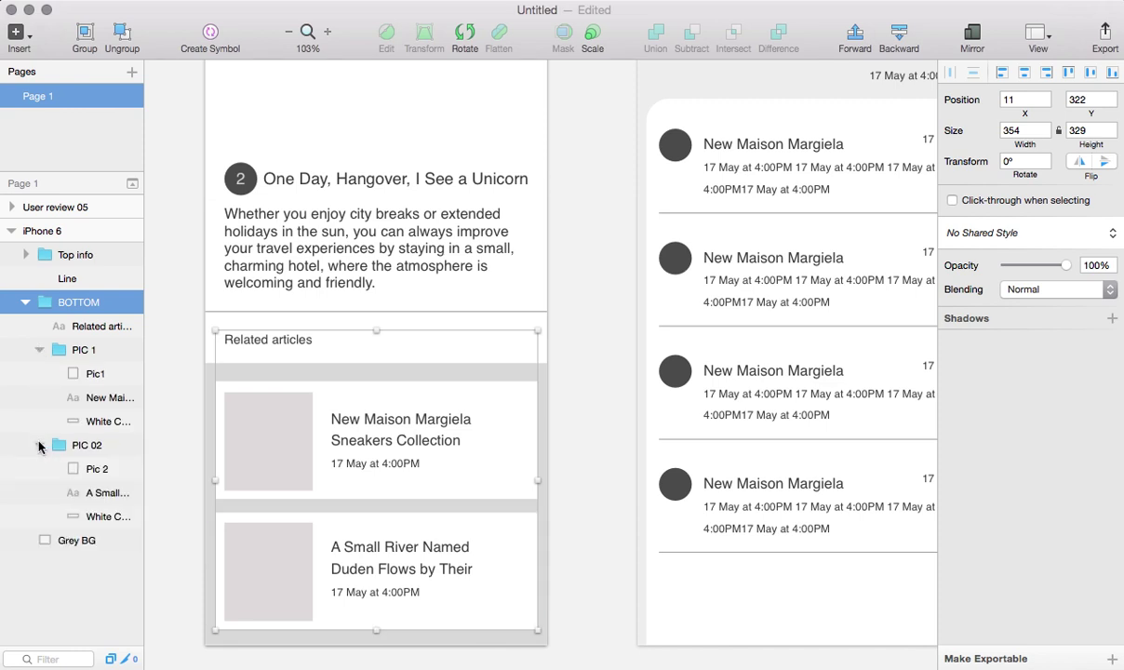
pyautogui.click(25, 303)
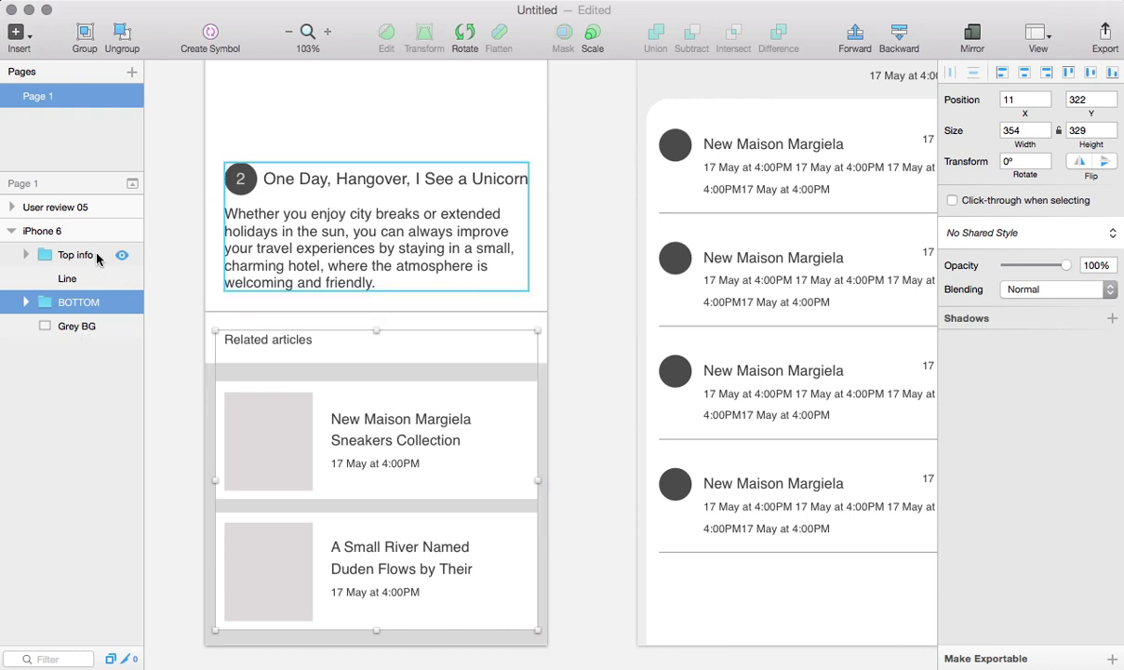
pyautogui.click(159, 369)
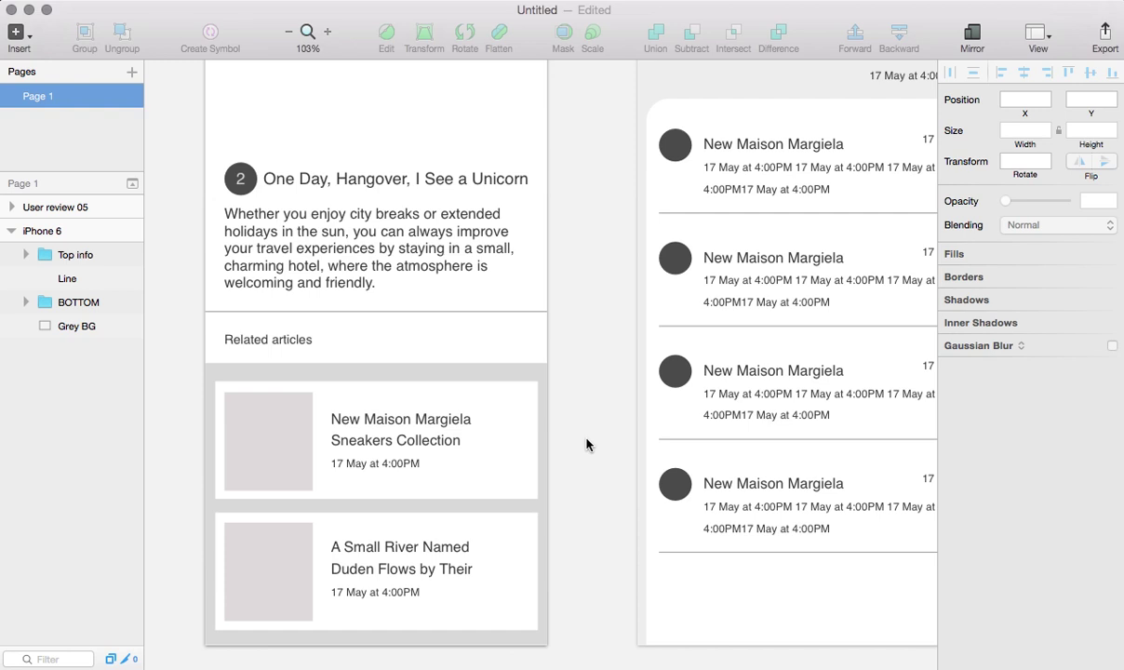
# Collapse the iPhone 6 artboard's layer list and rename the artboard 01 One Day
pyautogui.click(11, 230)
pyautogui.doubleClick(51, 232)
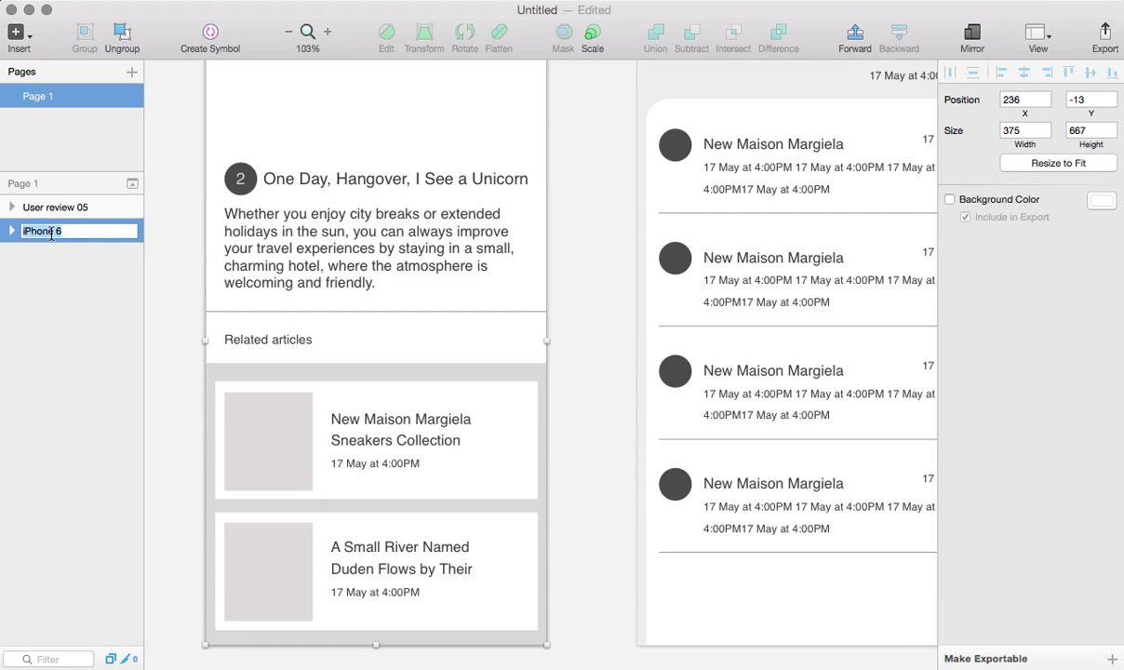
pyautogui.write('02')
pyautogui.press('BackSpace')
pyautogui.write('1 One Day')
pyautogui.press('Return')
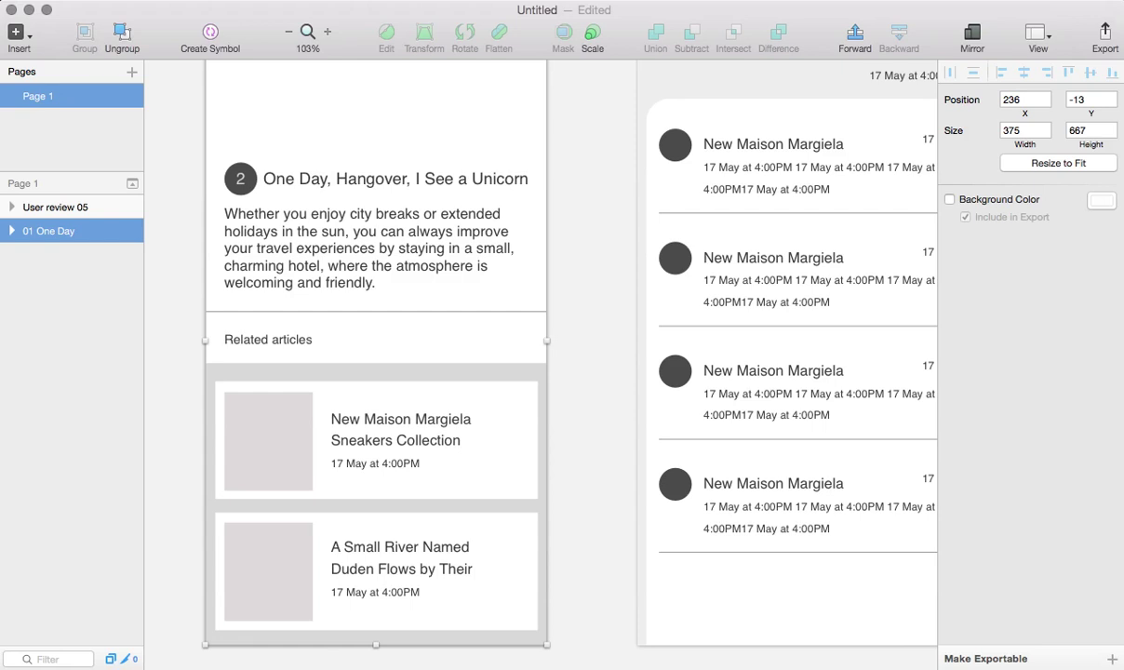
pyautogui.click(576, 374)
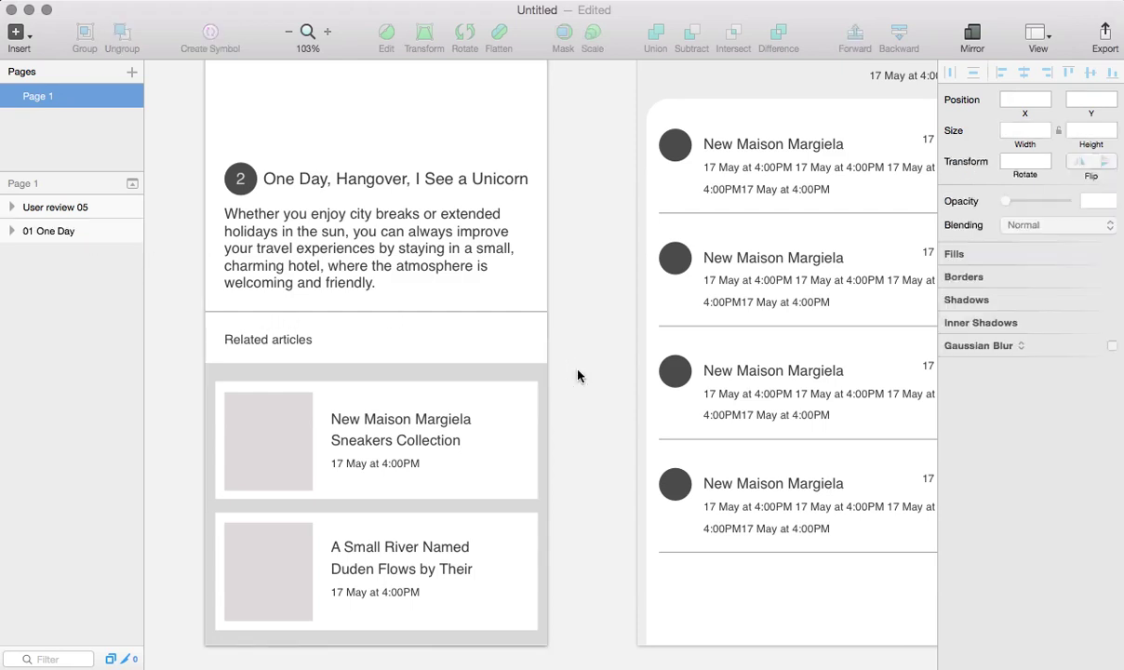
pyautogui.scroll(-3, 558, 394)
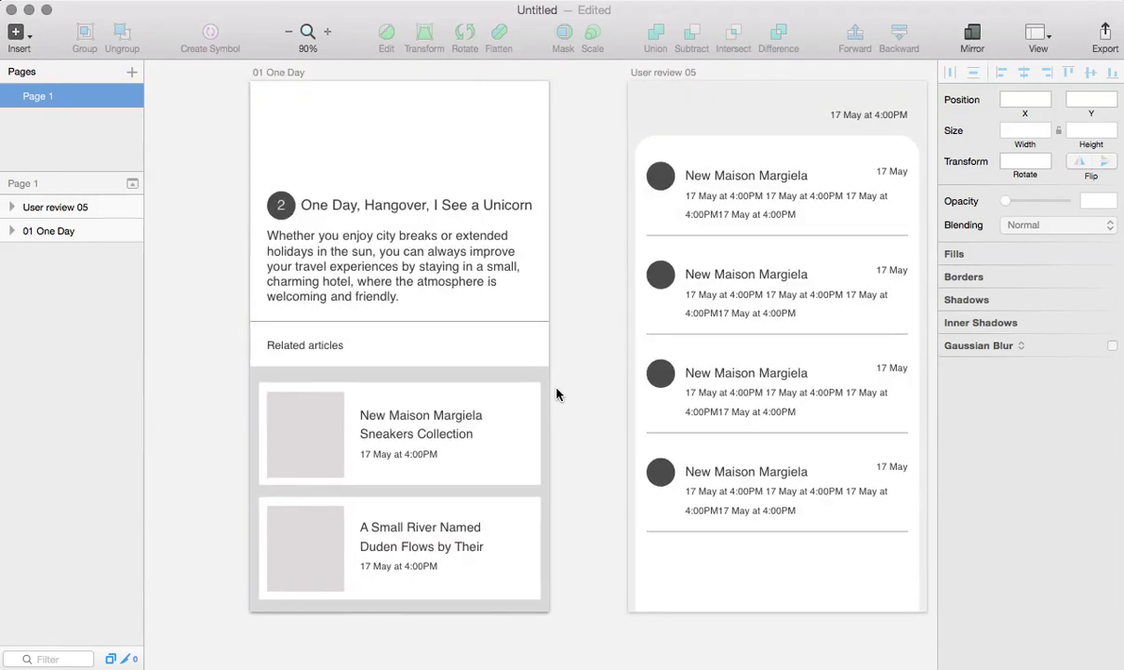
pyautogui.hscroll(2, 558, 395)
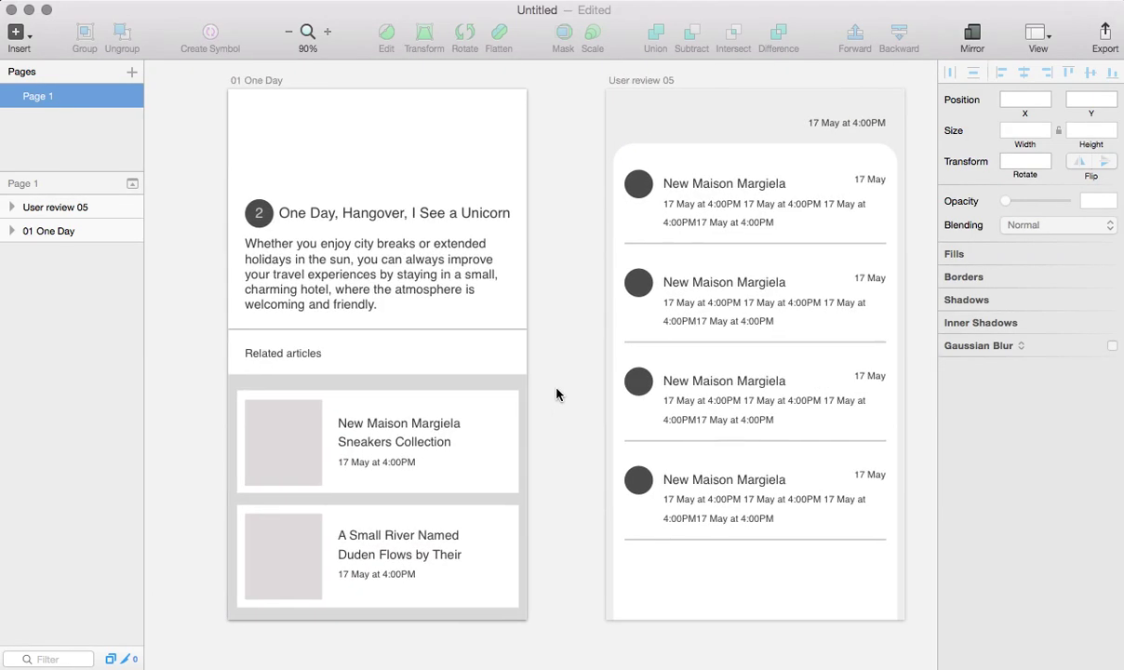
pyautogui.scroll(-4, 557, 395)
pyautogui.hscroll(1, 556, 394)
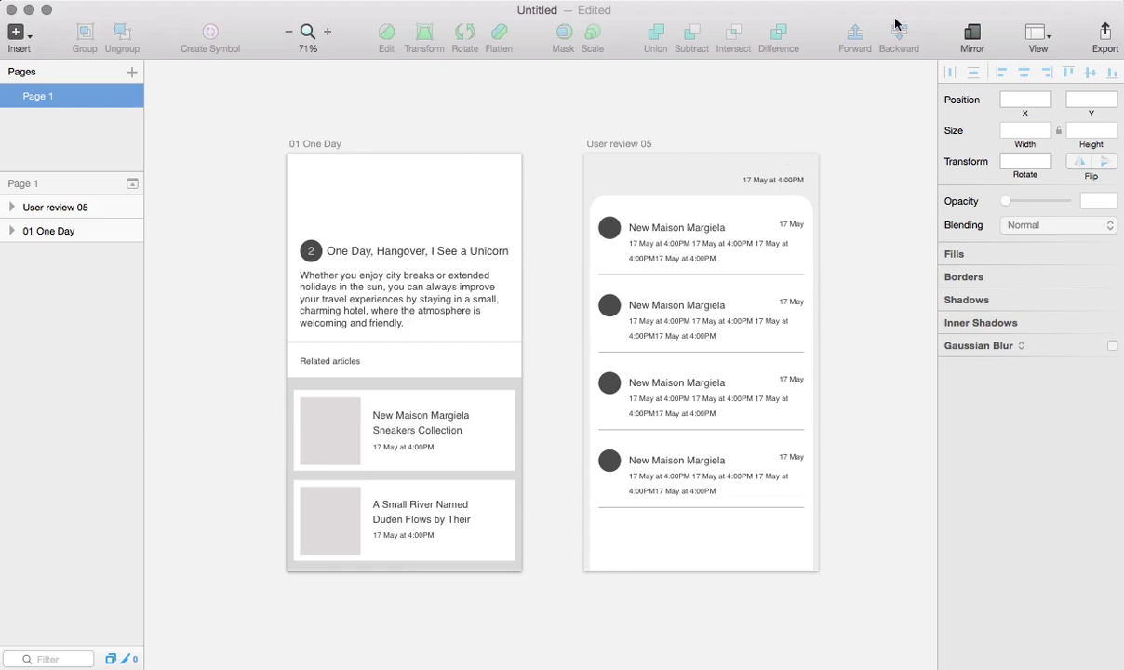
pyautogui.click(849, 0)
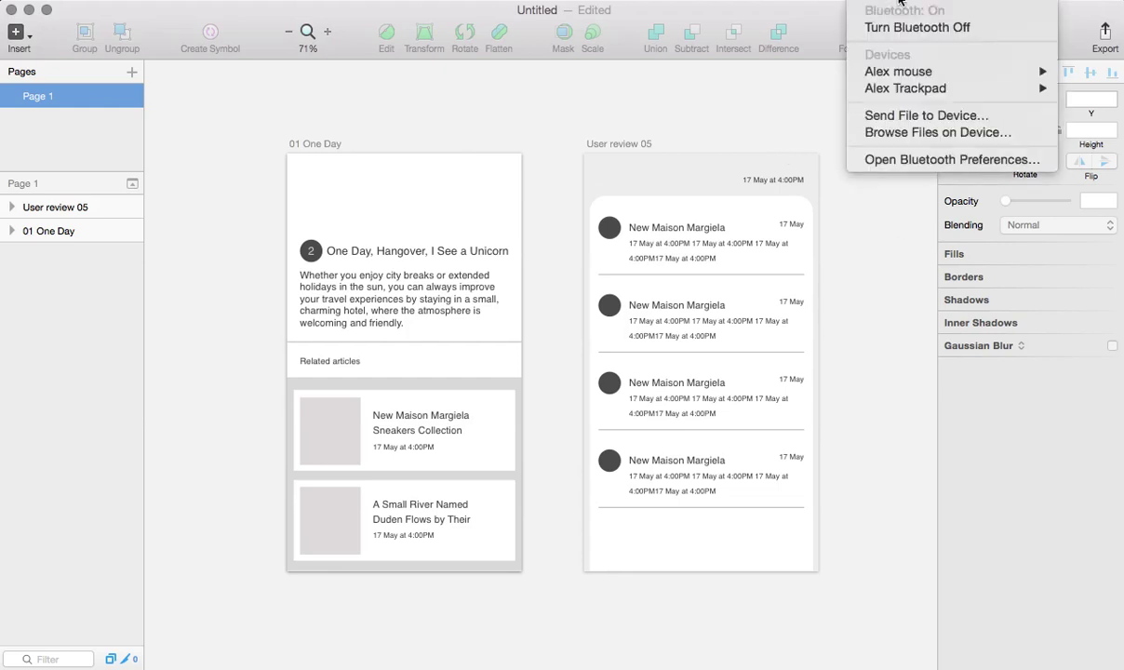
pyautogui.click(801, 48)
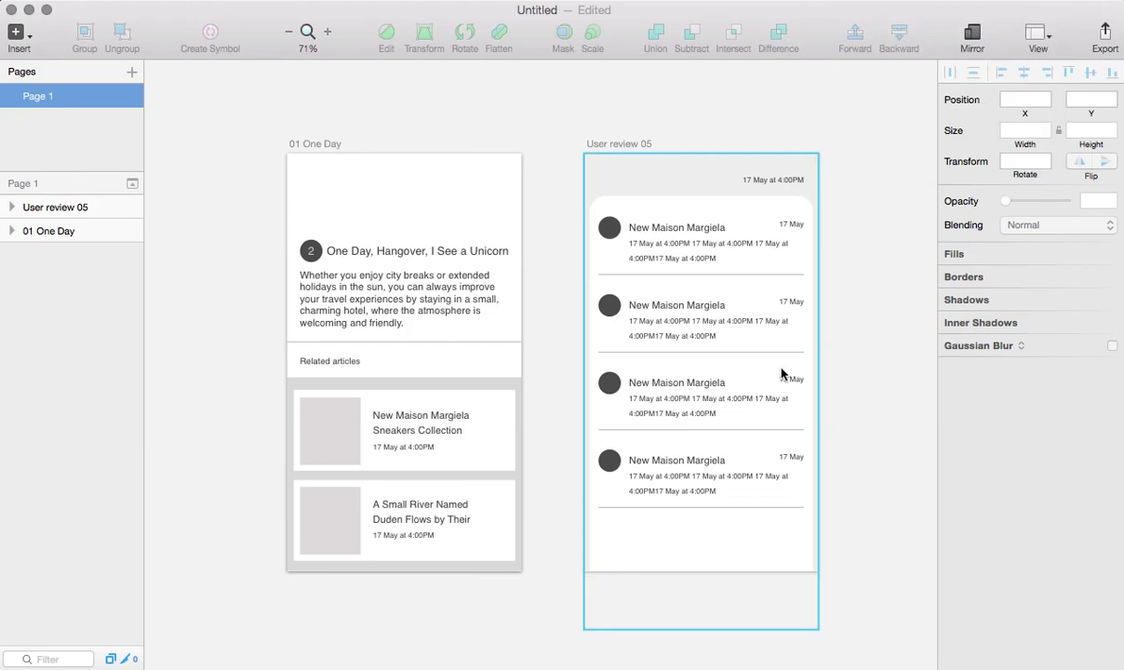
# Switch to Google Chrome and view the reference user review screen of 1.3_Working_File in SketchViewer
pyautogui.hotkey('ctrl', 'Up')
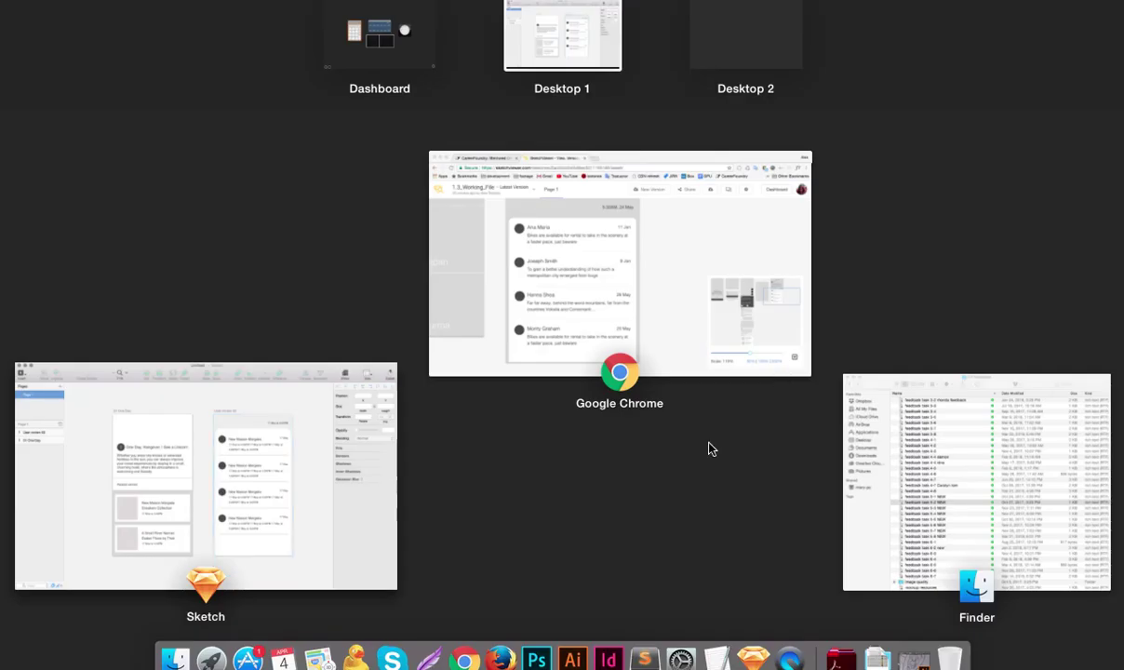
pyautogui.click(680, 328)
pyautogui.press('super+Tab')
pyautogui.press('super+Tab')
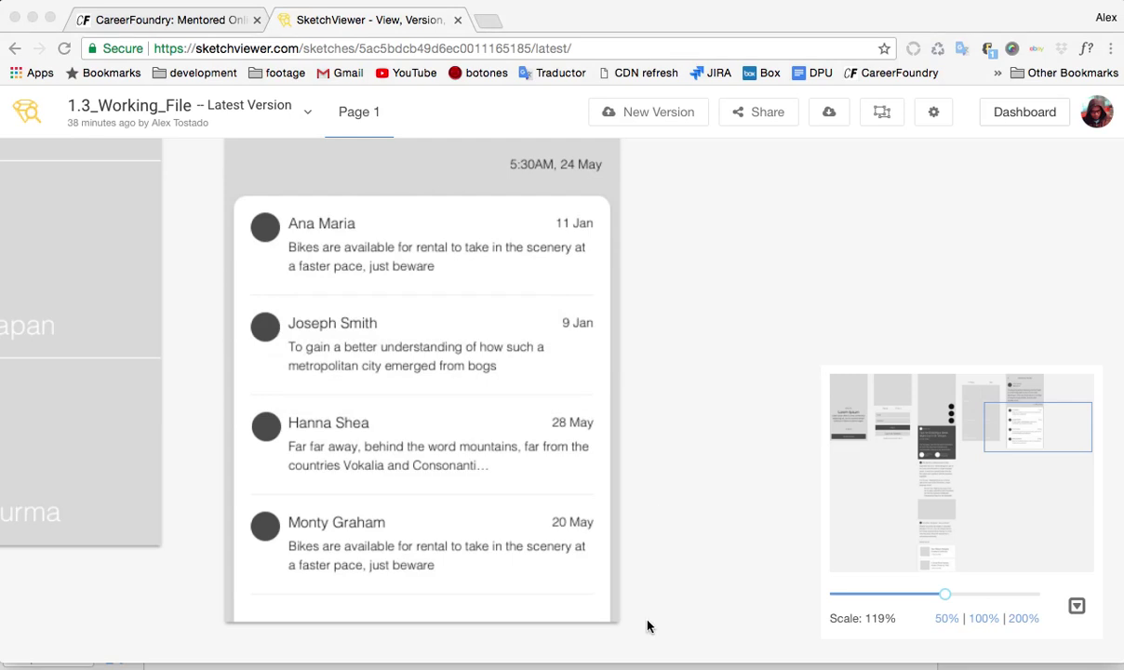
pyautogui.moveTo(648, 654)
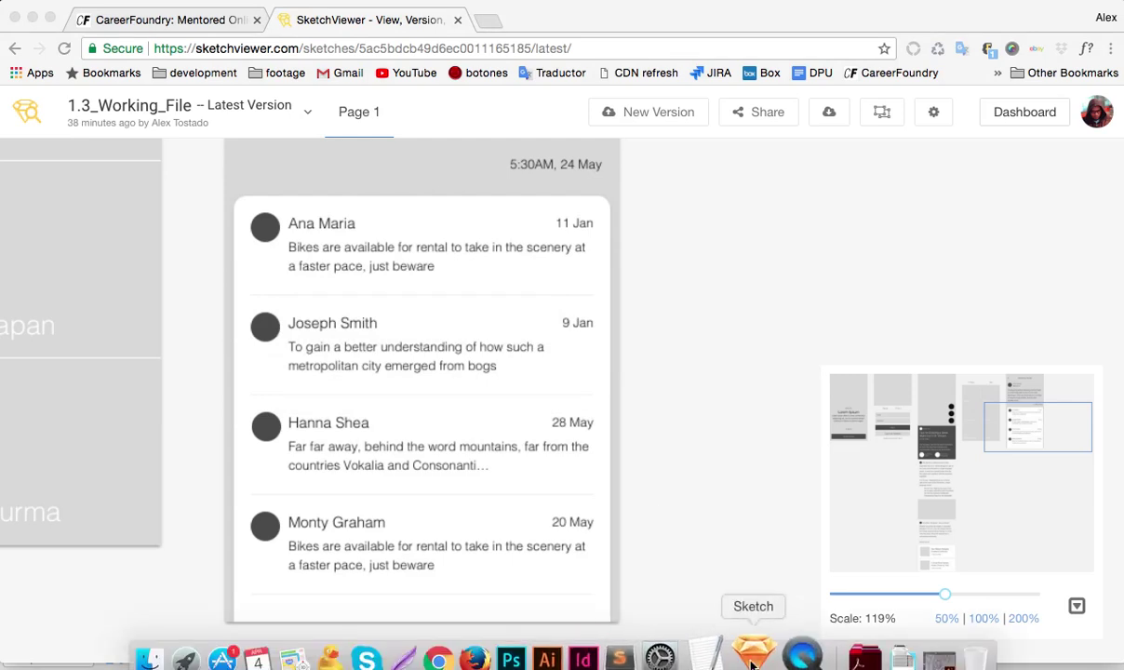